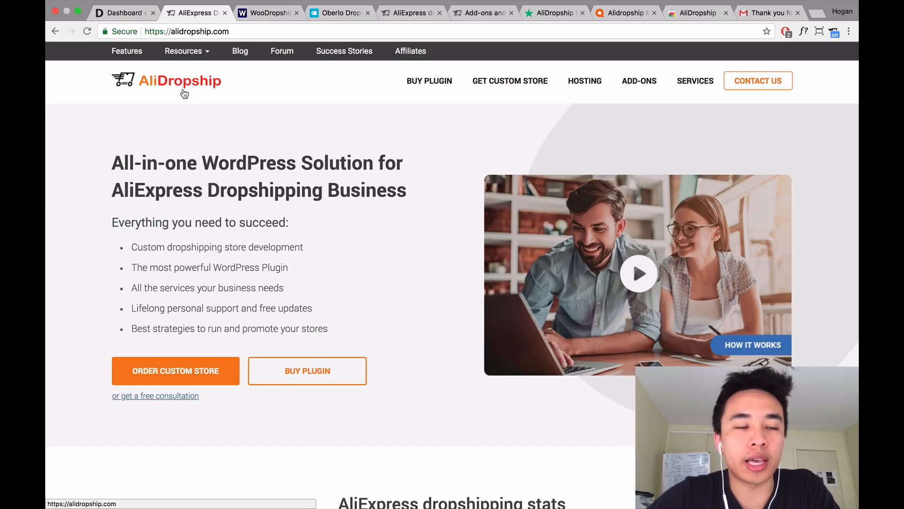
# Glance at WooDropship, then scroll through the AliDropship homepage.
pyautogui.click(262, 15)
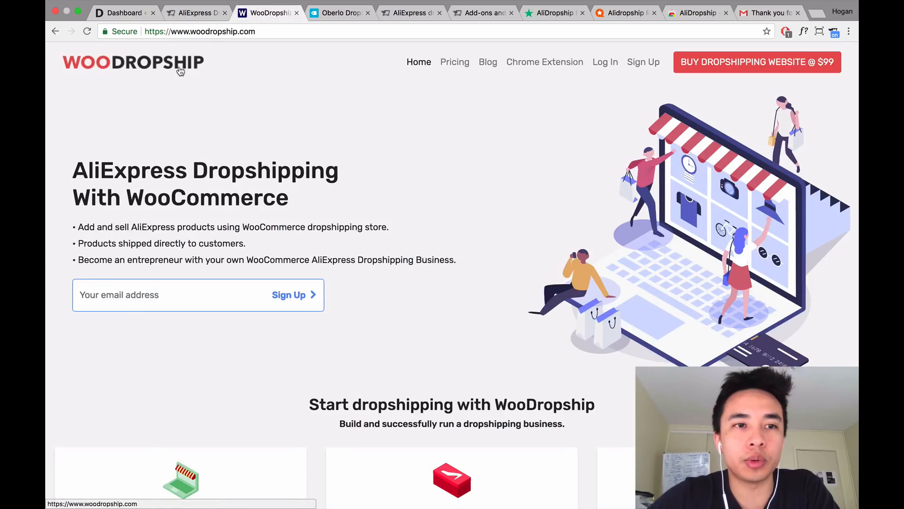
pyautogui.click(199, 18)
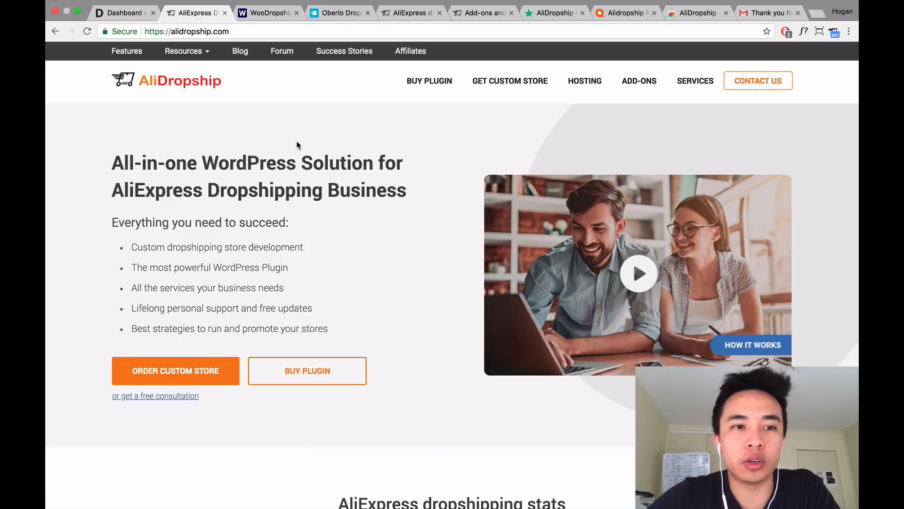
pyautogui.scroll(-15, 297, 145)
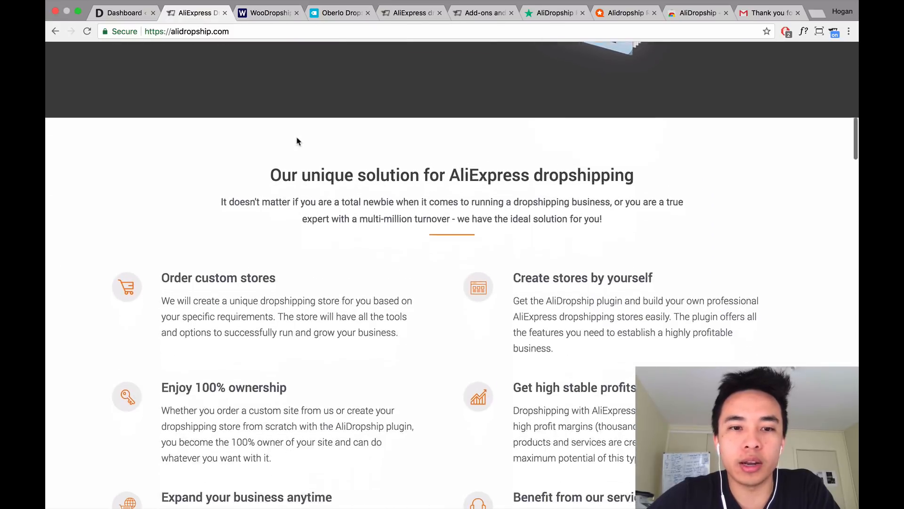
pyautogui.scroll(-10, 297, 141)
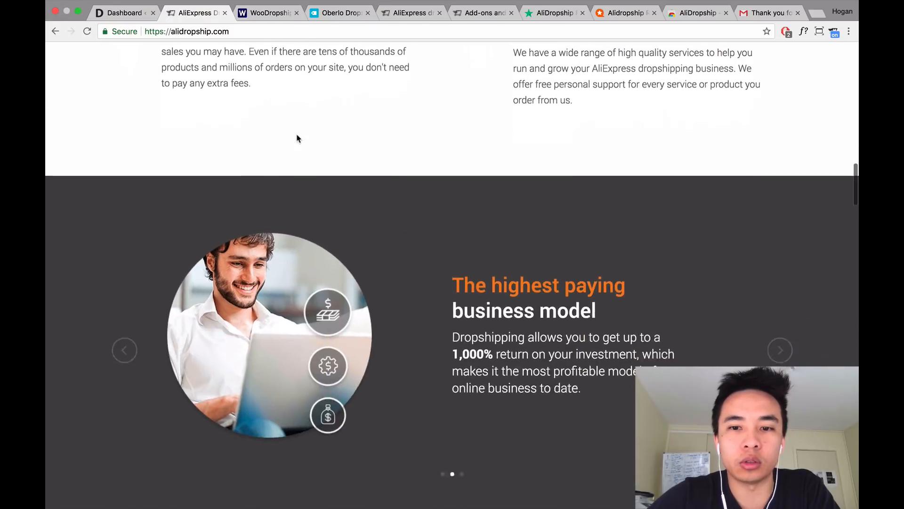
pyautogui.scroll(-15, 296, 138)
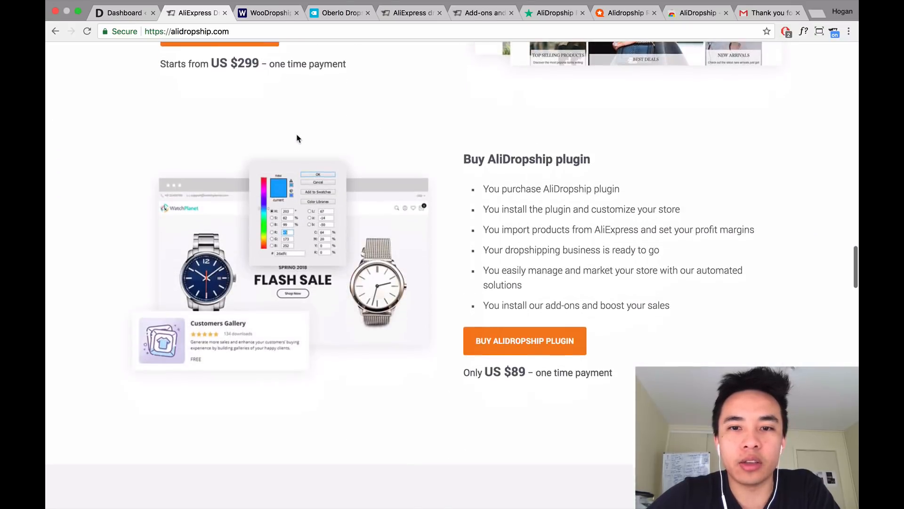
pyautogui.scroll(-12, 297, 138)
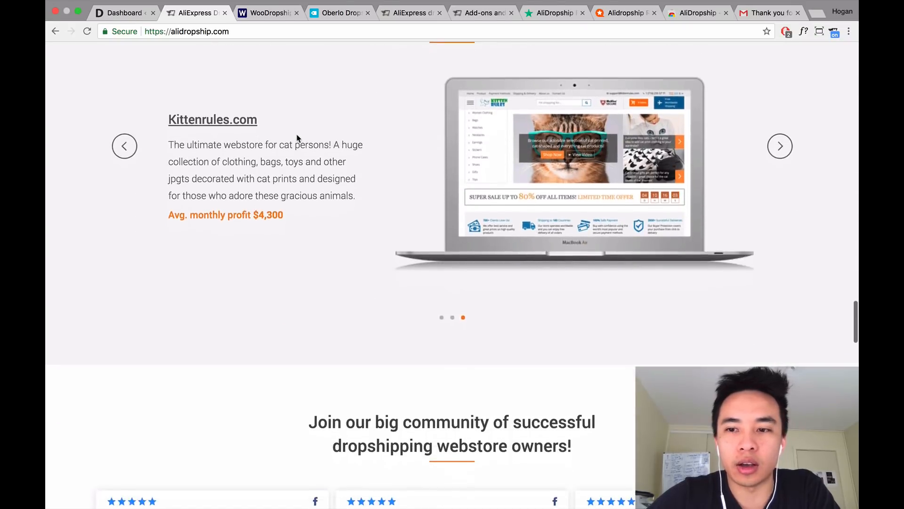
pyautogui.scroll(-5, 297, 138)
pyautogui.scroll(20, 296, 138)
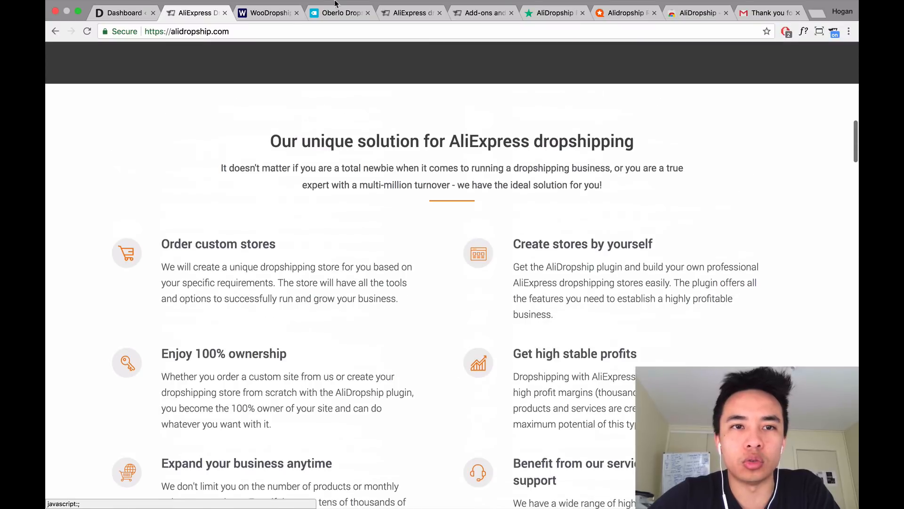
# Scroll through Oberlo's features page, then return to the AliDropship homepage.
pyautogui.click(337, 12)
pyautogui.scroll(-15, 389, 253)
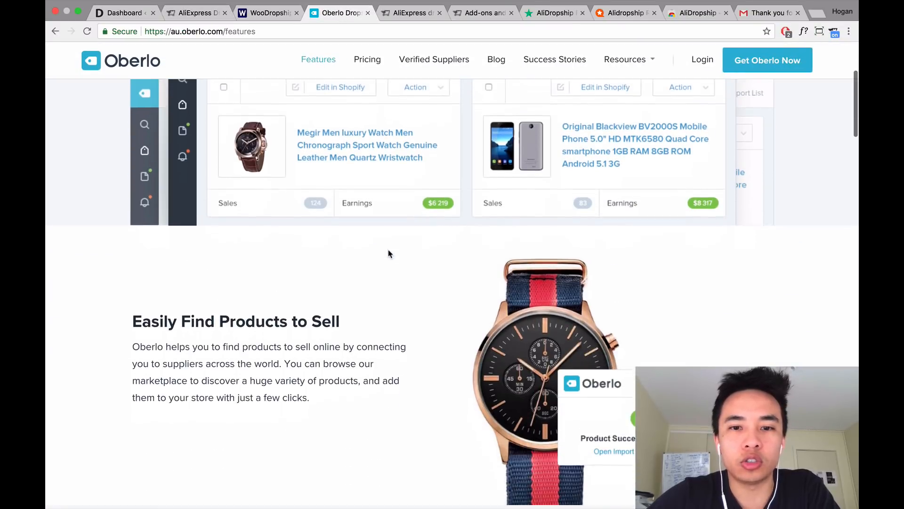
pyautogui.scroll(-9, 388, 253)
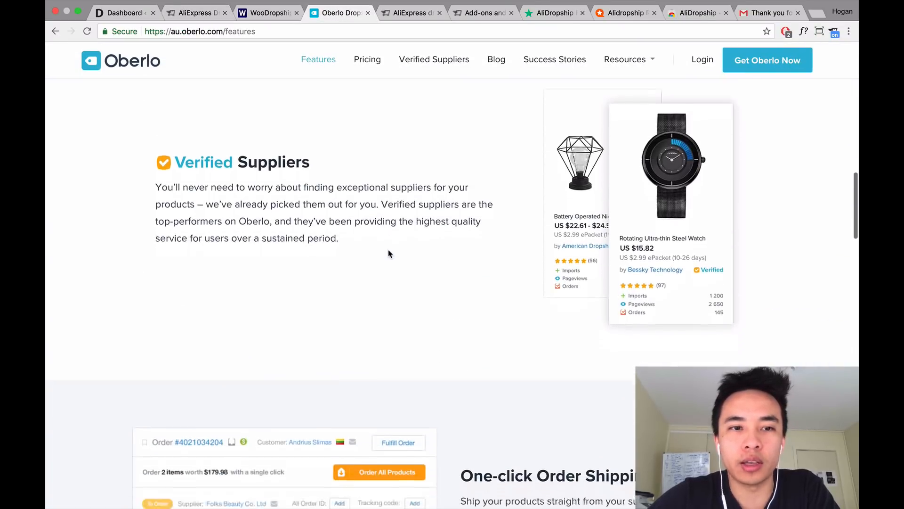
pyautogui.scroll(-5, 389, 253)
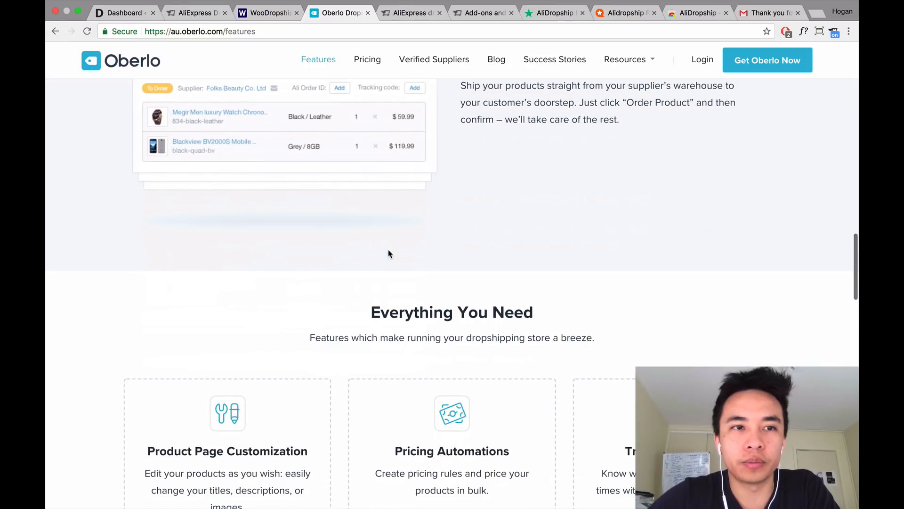
pyautogui.scroll(15, 387, 252)
pyautogui.click(195, 14)
pyautogui.scroll(15, 302, 184)
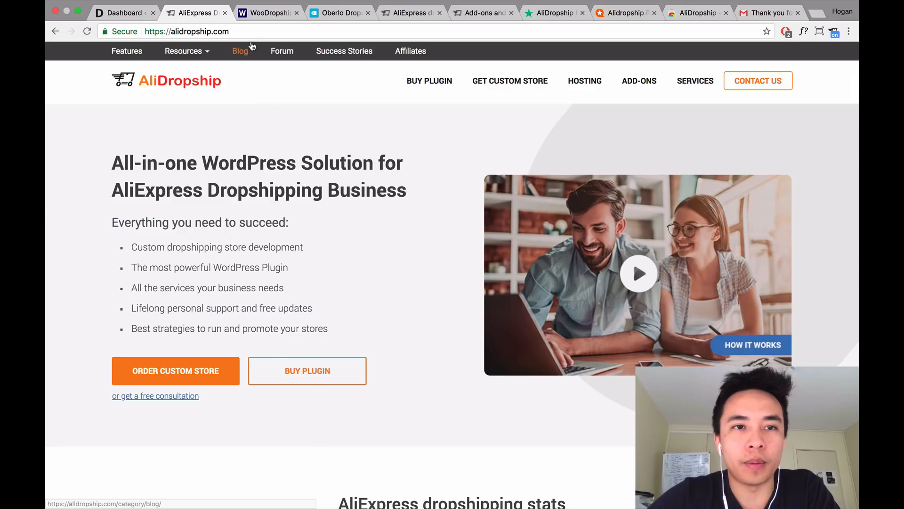
# Browse the WooDropship homepage and open its pricing plans.
pyautogui.click(264, 13)
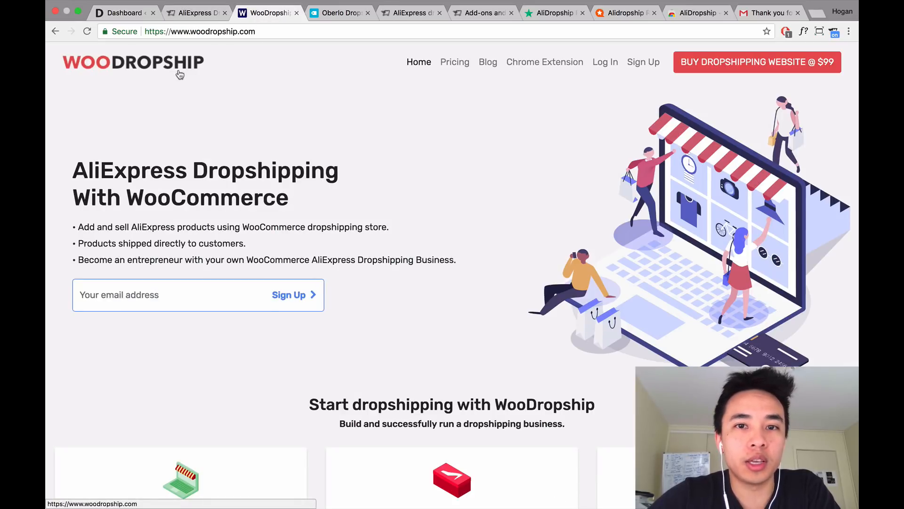
pyautogui.scroll(-4, 315, 147)
pyautogui.scroll(-9, 314, 147)
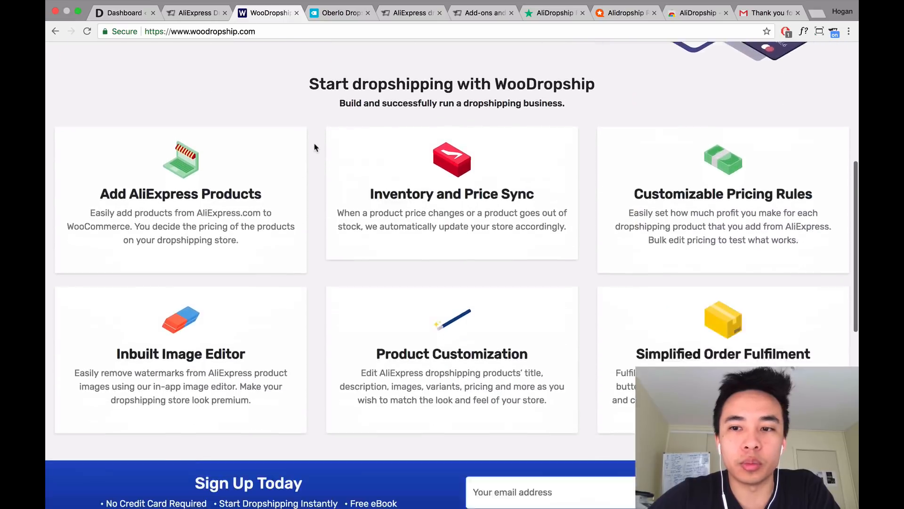
pyautogui.scroll(13, 314, 147)
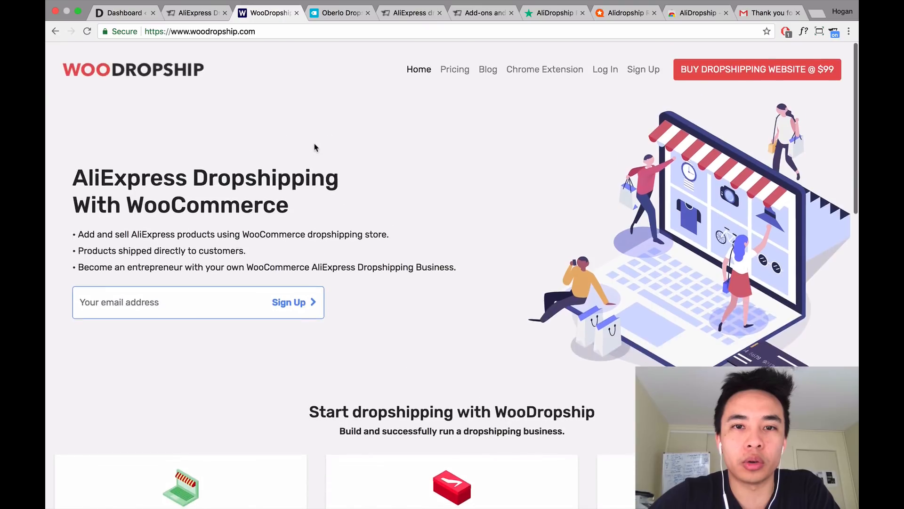
pyautogui.click(454, 68)
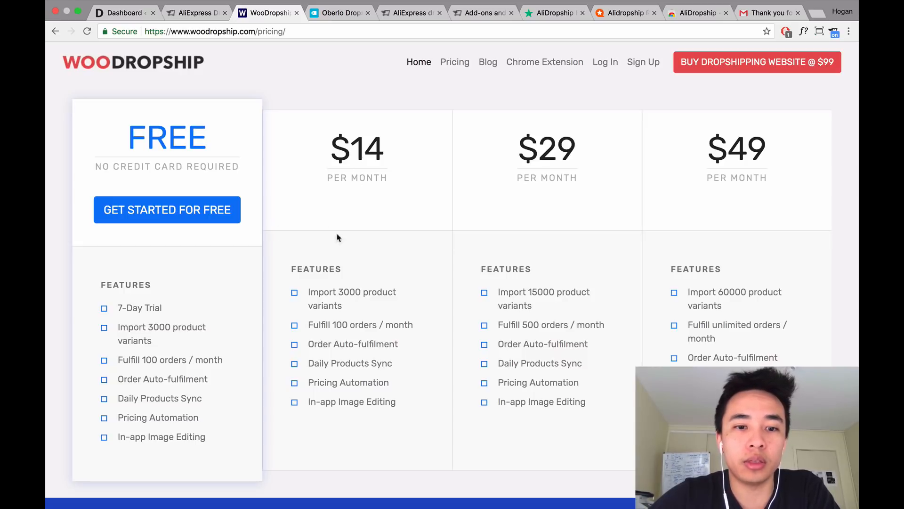
# Highlight the 100 orders/month limit on the $14 plan and 500 on the $29 plan.
pyautogui.moveTo(333, 325); pyautogui.dragTo(363, 325)
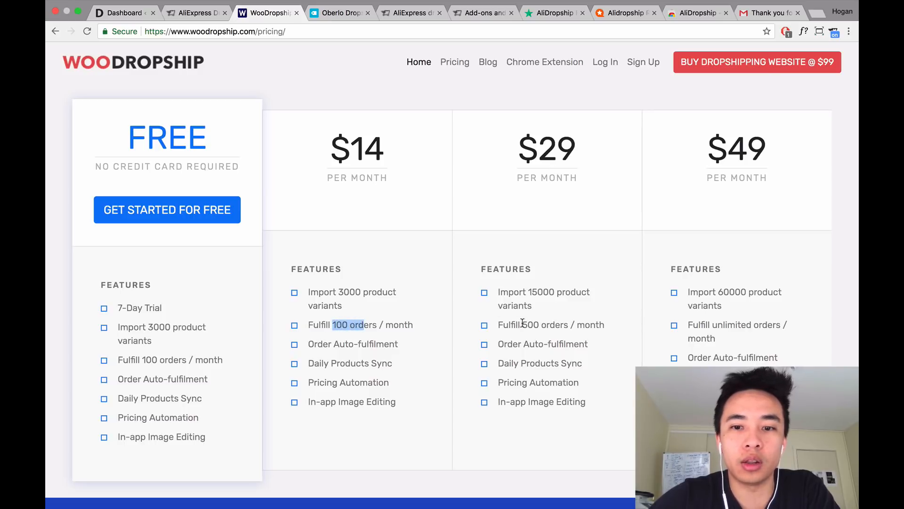
pyautogui.moveTo(523, 324); pyautogui.dragTo(537, 323)
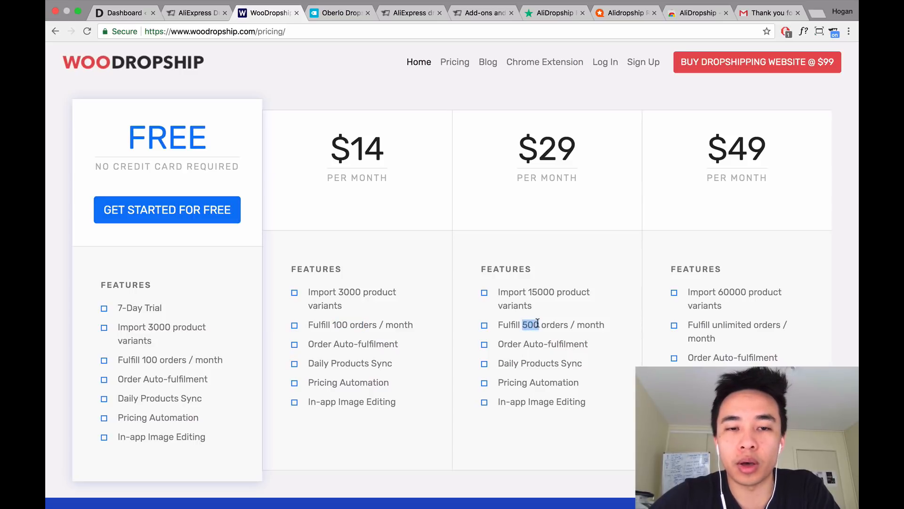
# Review AliDropship's Trustpilot, Sitejabber and Chrome Web Store ratings, then go back to AliDropship.
pyautogui.click(547, 17)
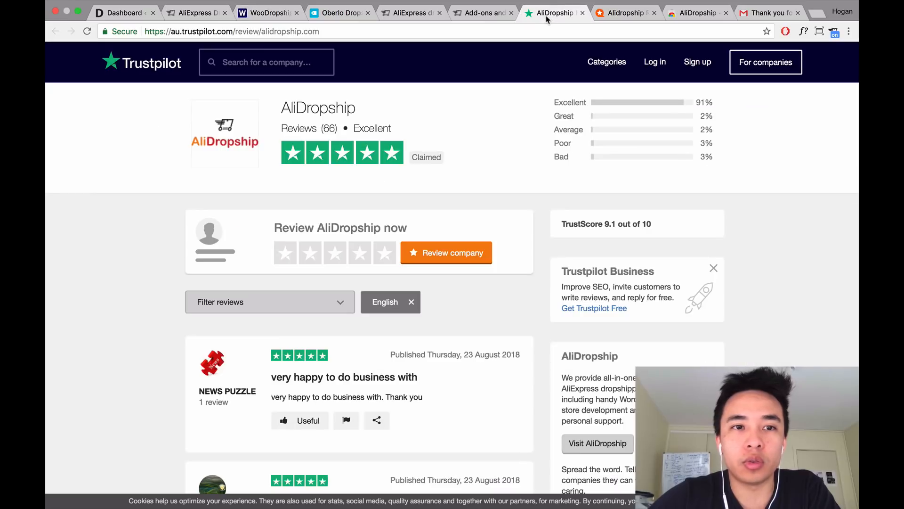
pyautogui.click(625, 20)
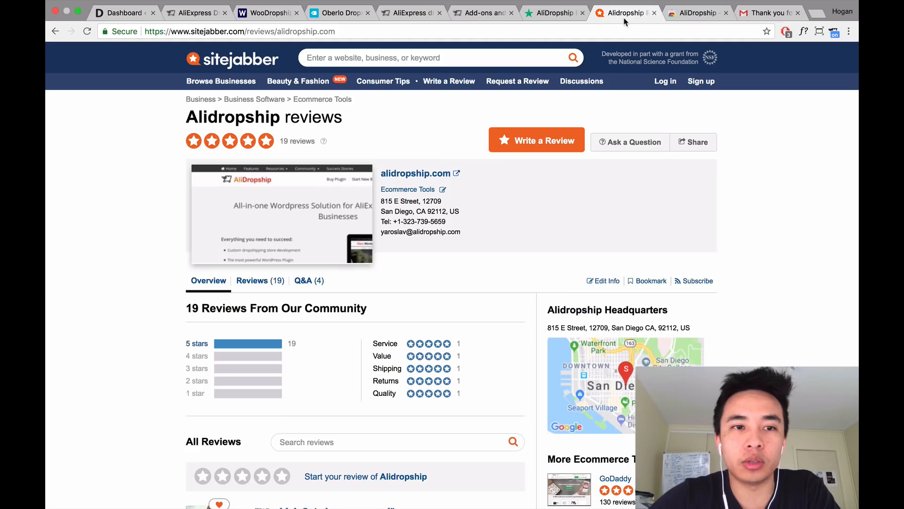
pyautogui.click(678, 16)
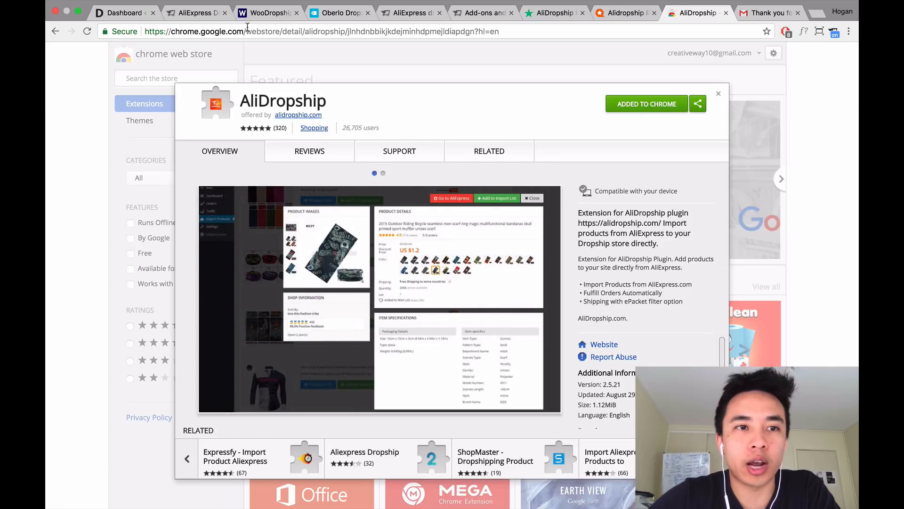
pyautogui.click(206, 15)
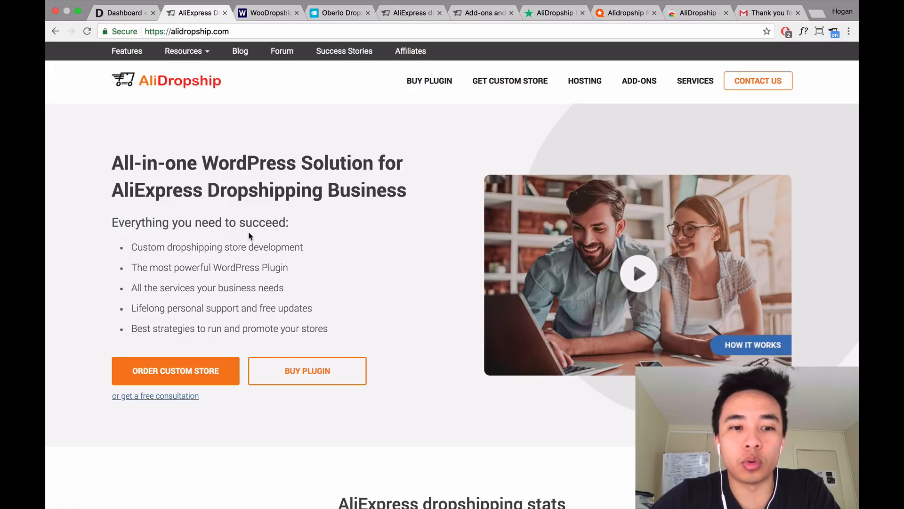
# Open and scroll the Dropship Community forum, then switch to the AliDropship add-ons page.
pyautogui.scroll(-1, 250, 236)
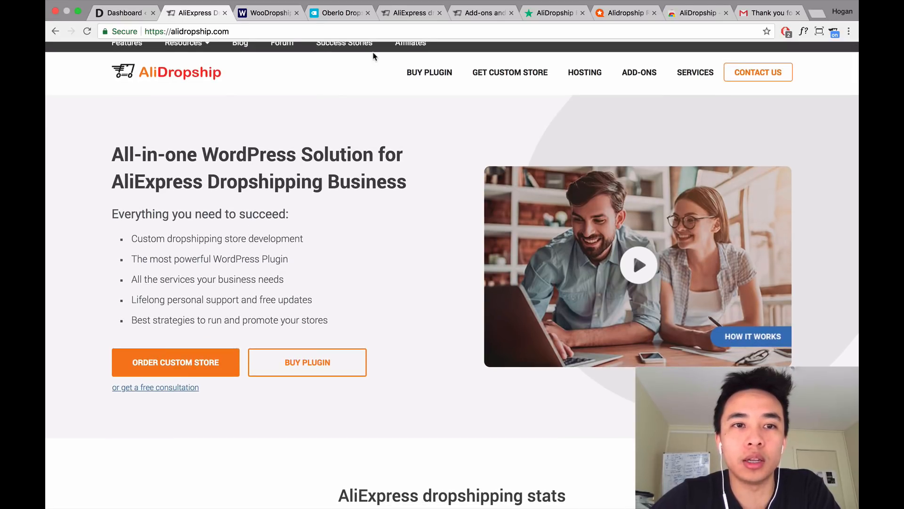
pyautogui.click(285, 48)
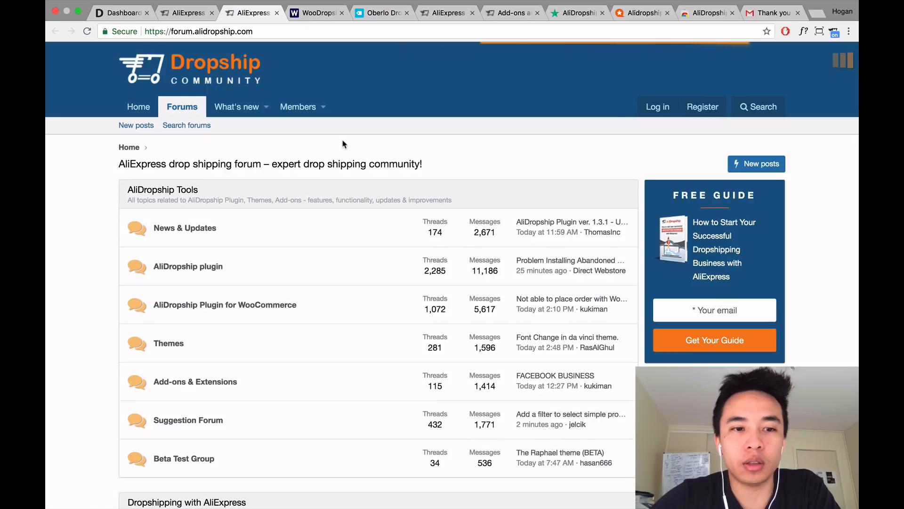
pyautogui.scroll(-7, 320, 257)
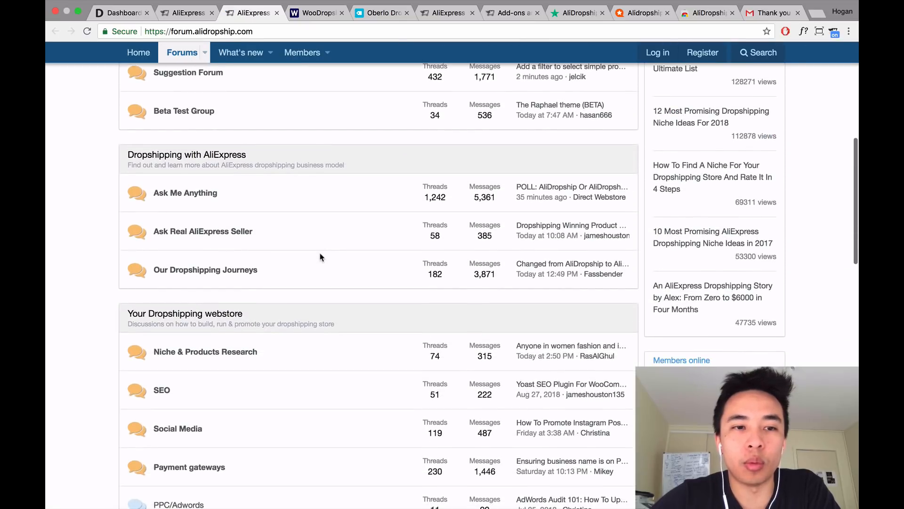
pyautogui.scroll(7, 320, 257)
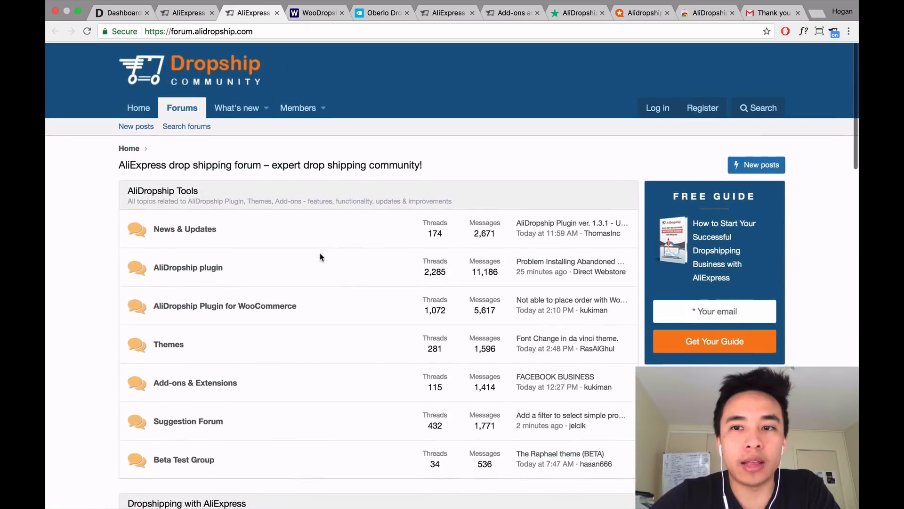
pyautogui.click(507, 16)
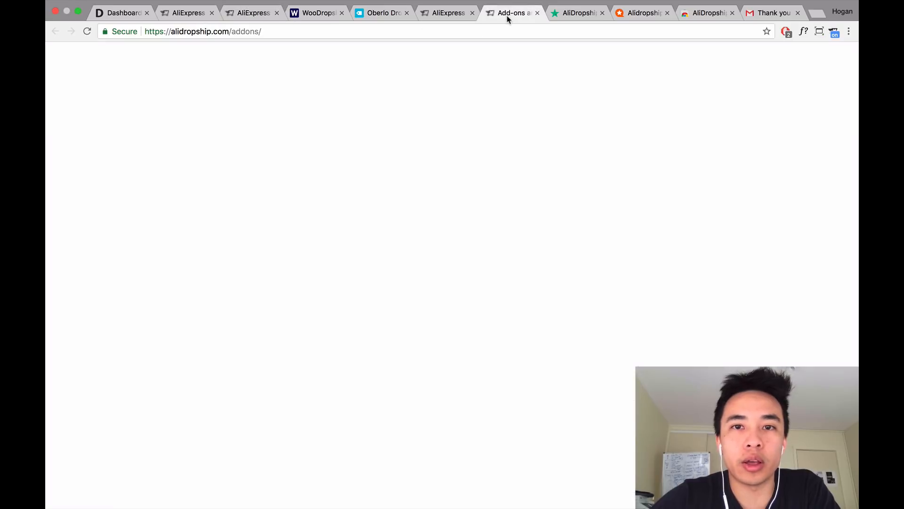
# Scroll through the page and back up to the all-in-one WordPress dropshipping pitch.
pyautogui.scroll(-9, 413, 283)
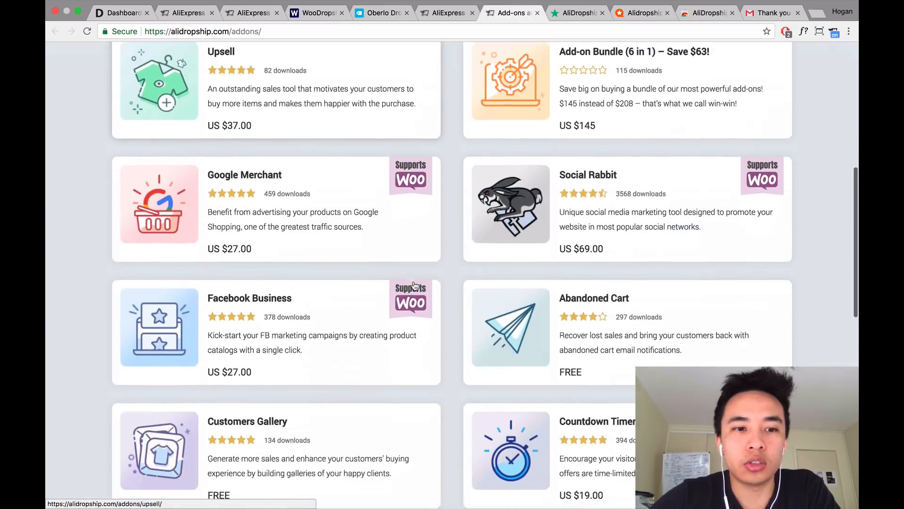
pyautogui.scroll(-6, 415, 285)
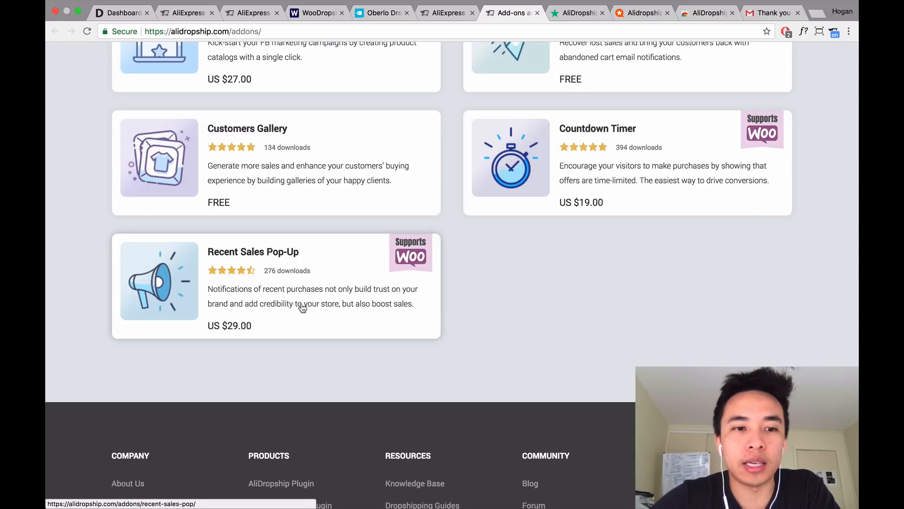
pyautogui.scroll(2, 590, 242)
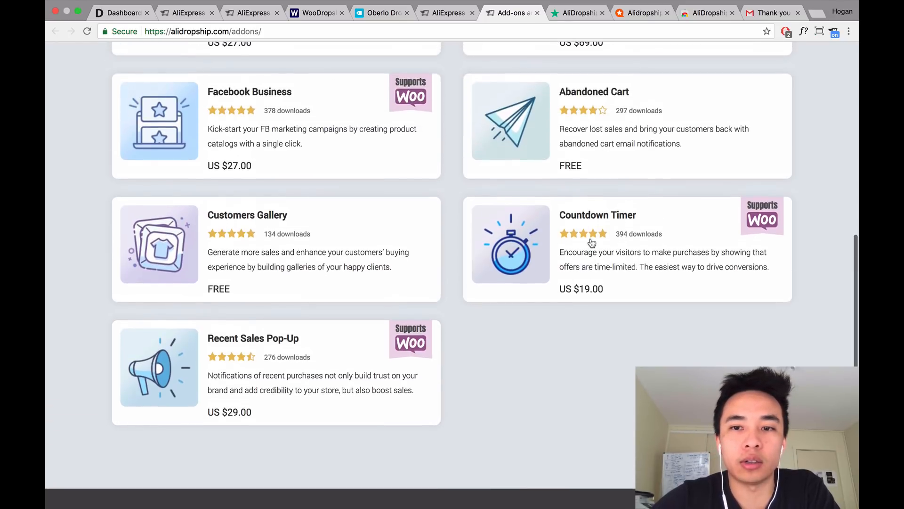
pyautogui.scroll(4, 600, 246)
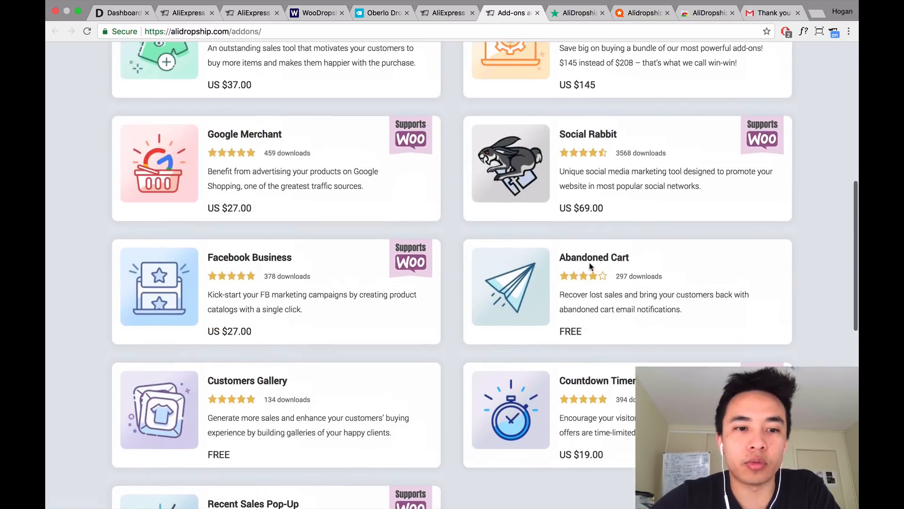
pyautogui.scroll(2, 590, 267)
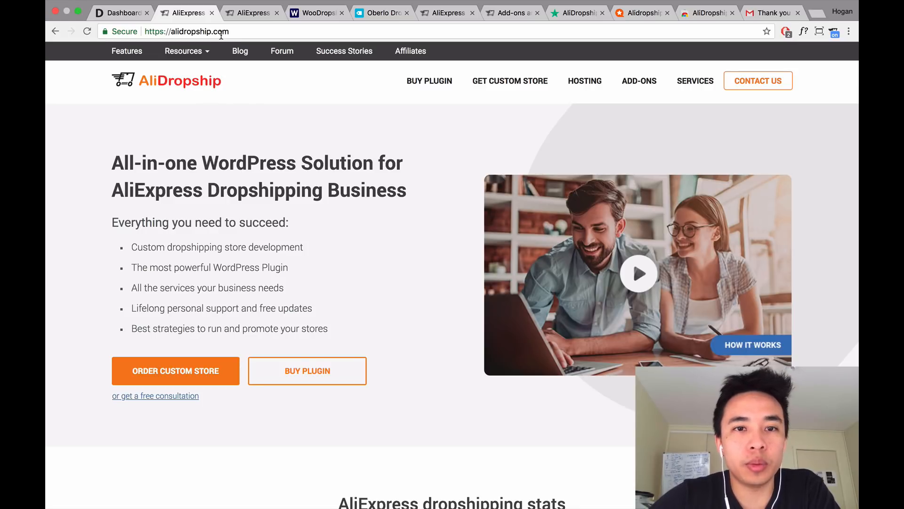
# Start buying the $89 plugin and review the AliDropship and Woo version line items.
pyautogui.click(422, 86)
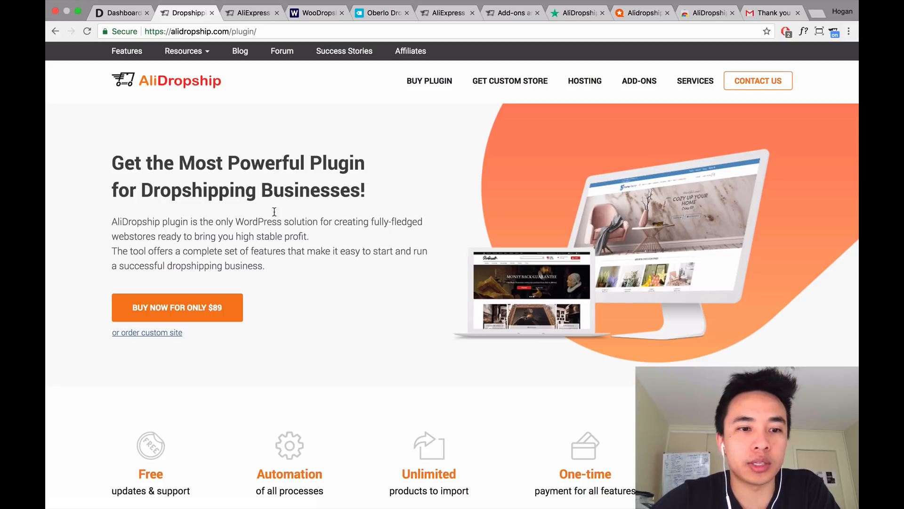
pyautogui.click(192, 310)
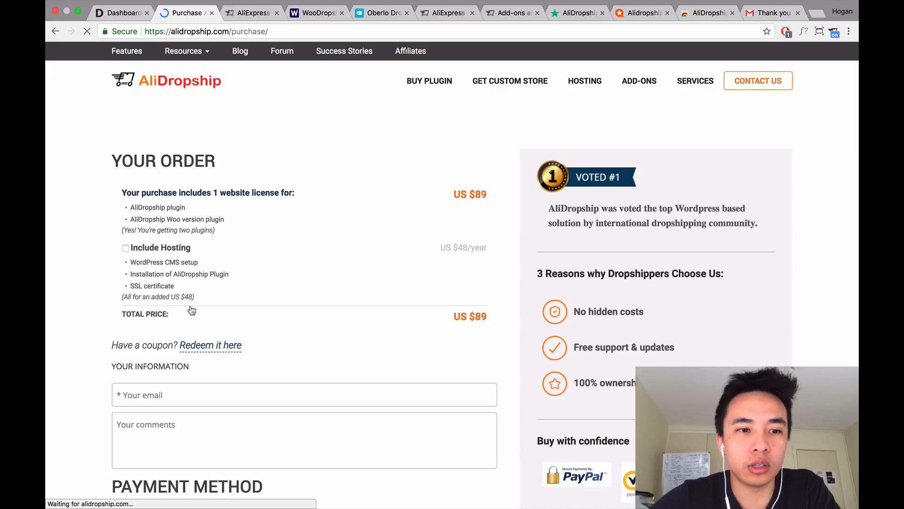
pyautogui.scroll(-3, 192, 310)
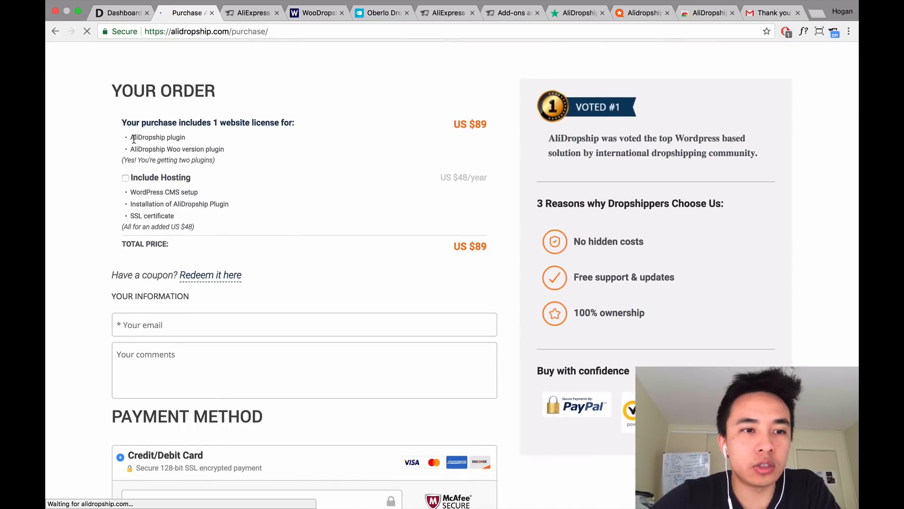
pyautogui.moveTo(130, 137); pyautogui.dragTo(192, 141)
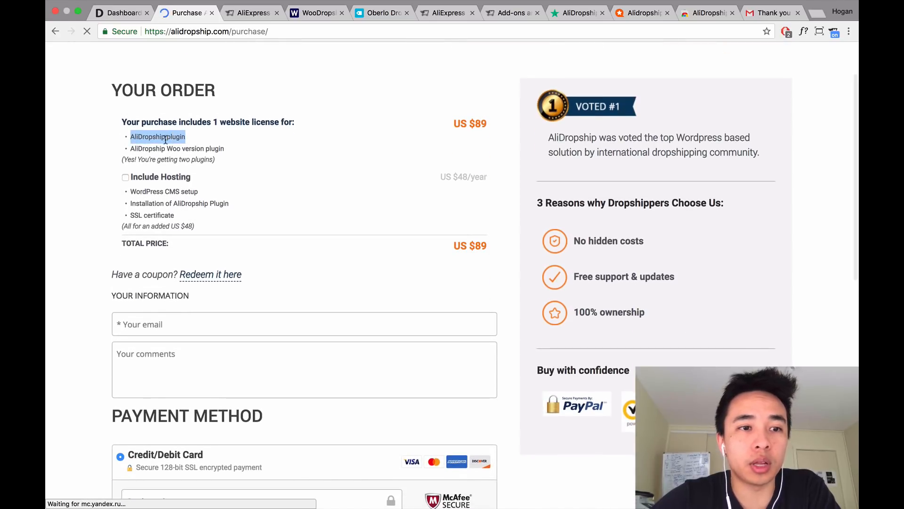
pyautogui.moveTo(131, 149); pyautogui.dragTo(205, 157)
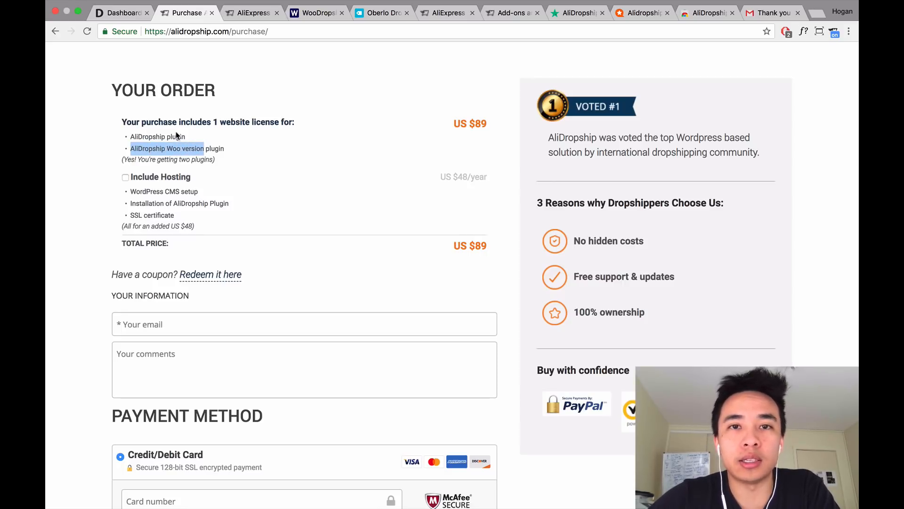
pyautogui.scroll(3, 200, 120)
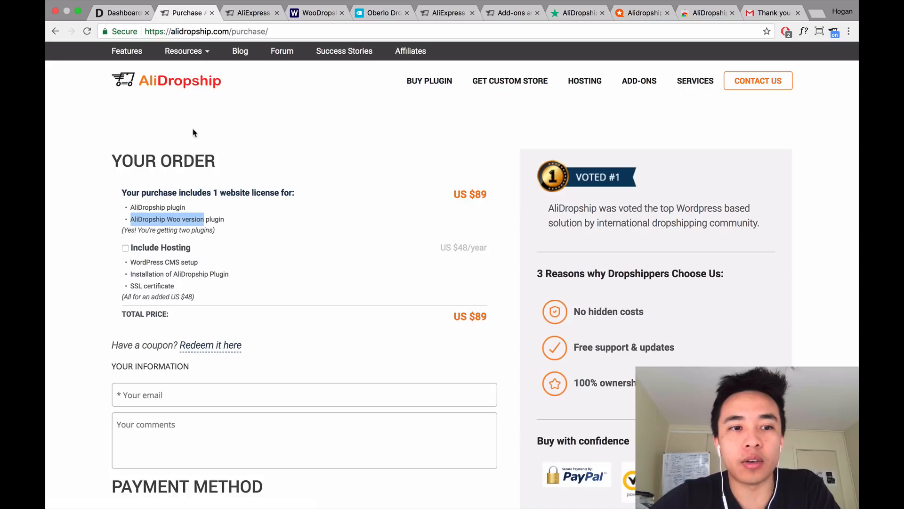
pyautogui.click(163, 207)
pyautogui.moveTo(186, 208); pyautogui.dragTo(133, 206)
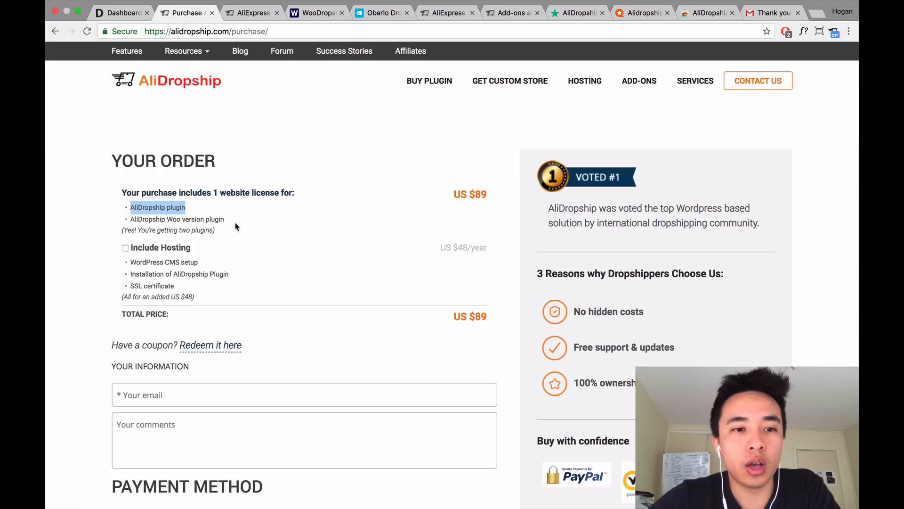
pyautogui.moveTo(224, 219); pyautogui.dragTo(135, 219)
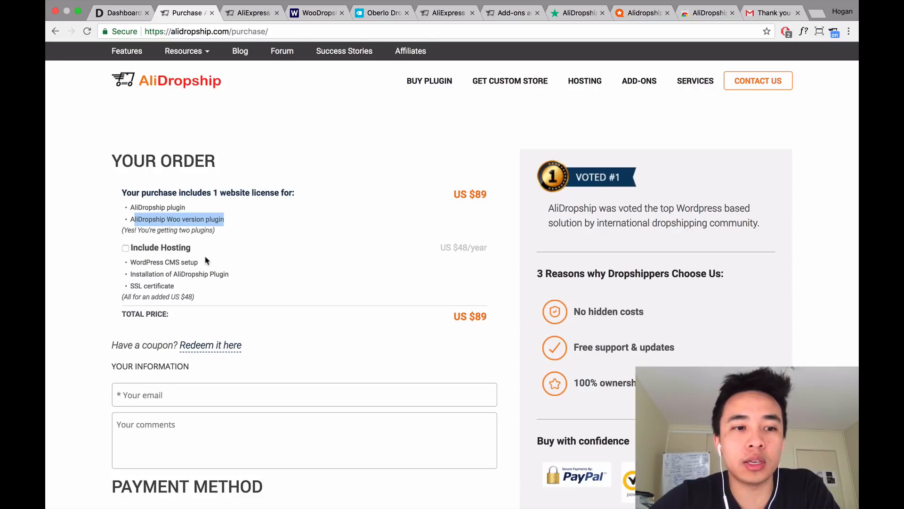
# Apply coupon HOGAN to bring the total down to US $80.10.
pyautogui.scroll(-3, 223, 260)
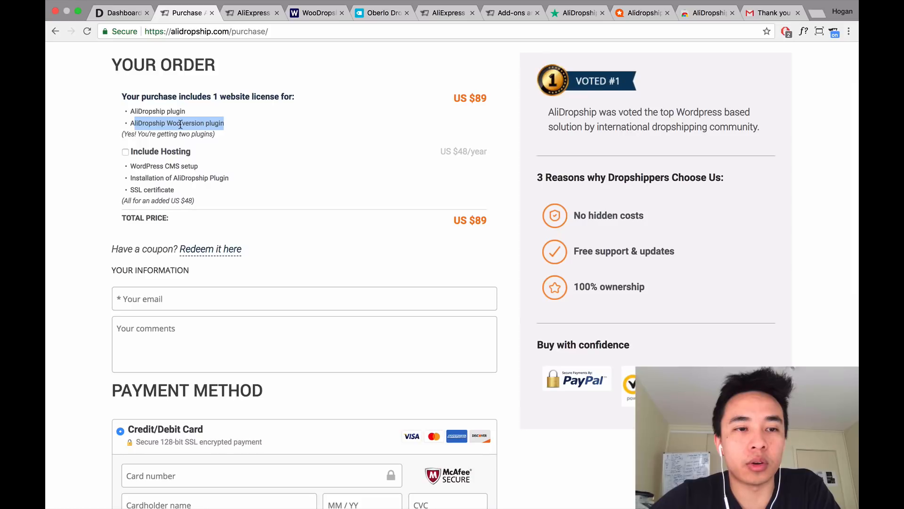
pyautogui.click(200, 251)
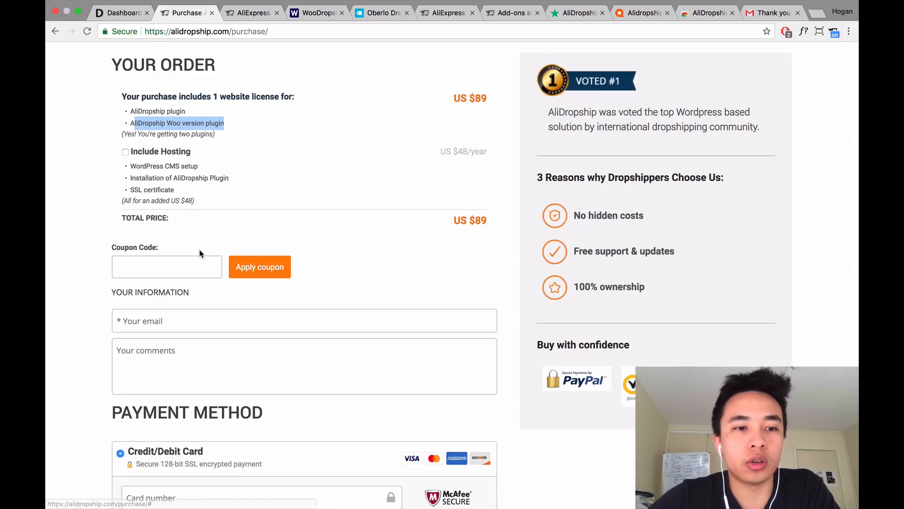
pyautogui.click(192, 263)
pyautogui.write('HOGAN')
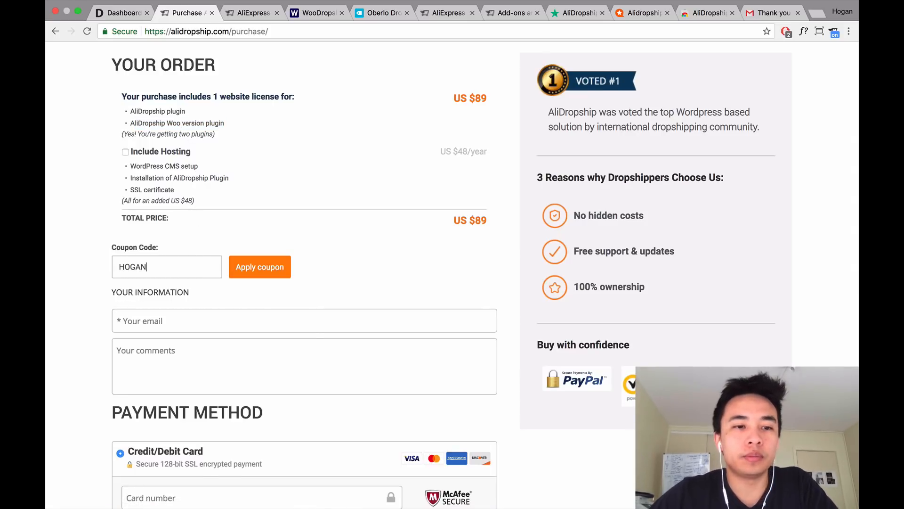
pyautogui.click(282, 273)
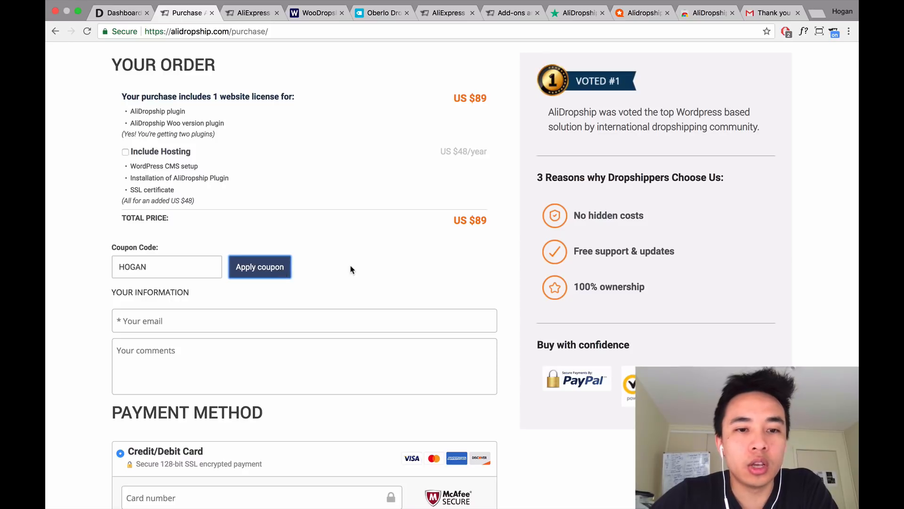
pyautogui.scroll(-2, 349, 269)
pyautogui.scroll(3, 349, 269)
pyautogui.click(273, 283)
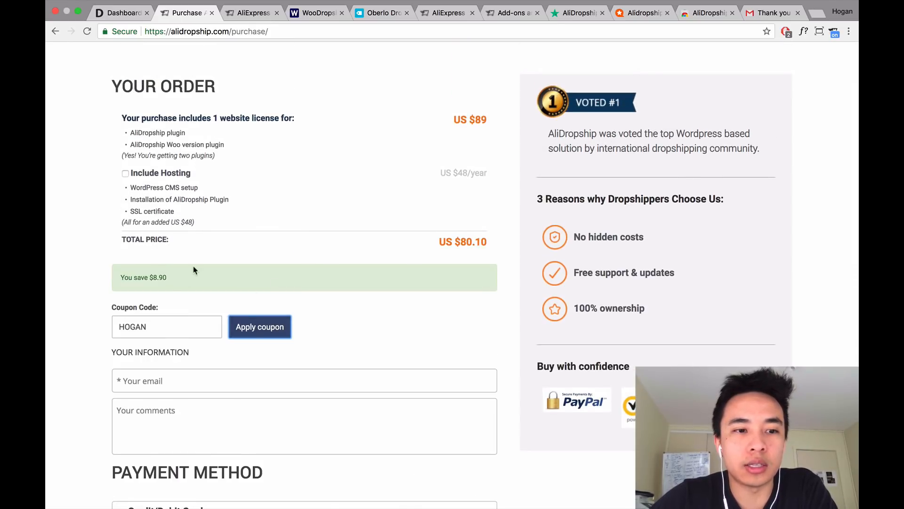
# Scroll to the payment section, then bring up the confirmation email in Gmail.
pyautogui.scroll(-4, 200, 266)
pyautogui.scroll(-3, 204, 260)
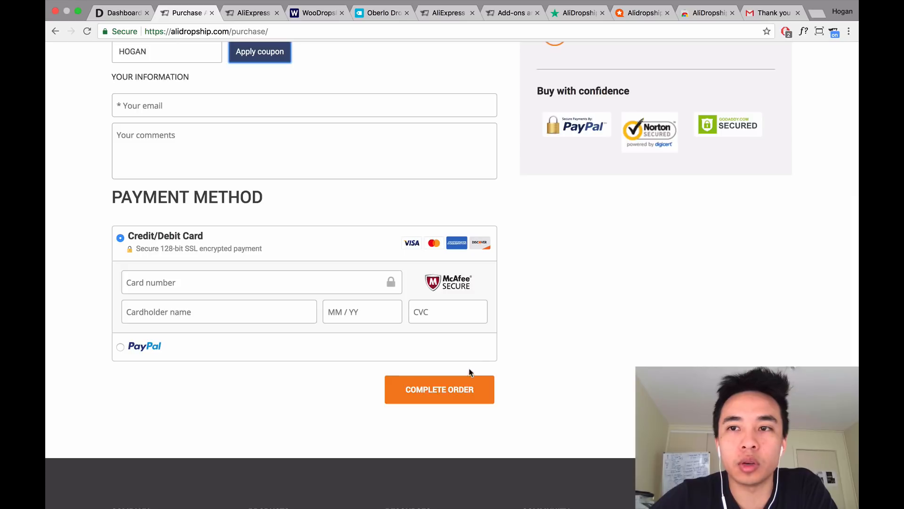
pyautogui.click(769, 14)
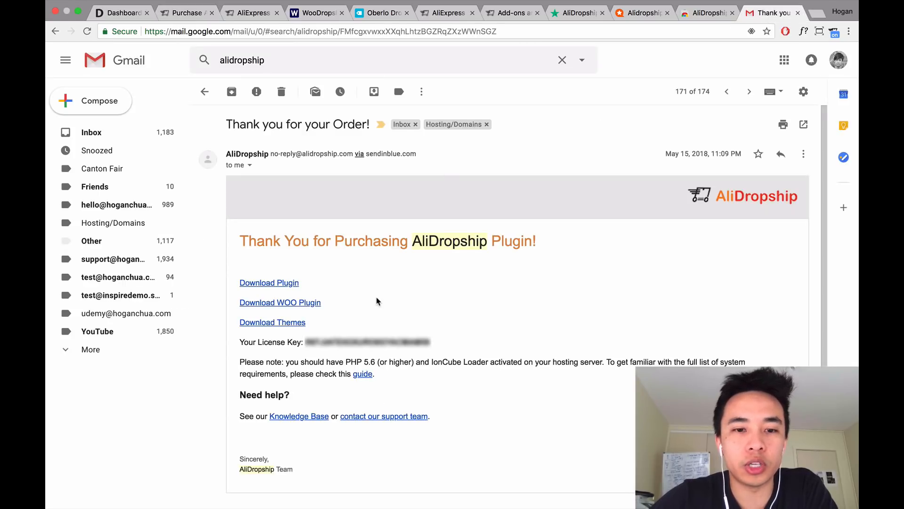
# Copy the license key from the purchase email and go to the WordPress dashboard.
pyautogui.scroll(-3, 380, 286)
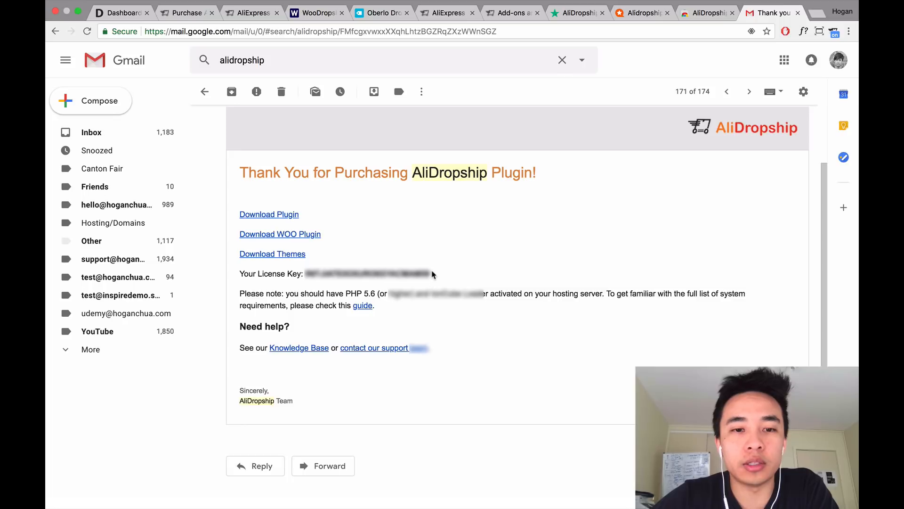
pyautogui.moveTo(431, 276); pyautogui.dragTo(307, 274)
pyautogui.rightClick(306, 274)
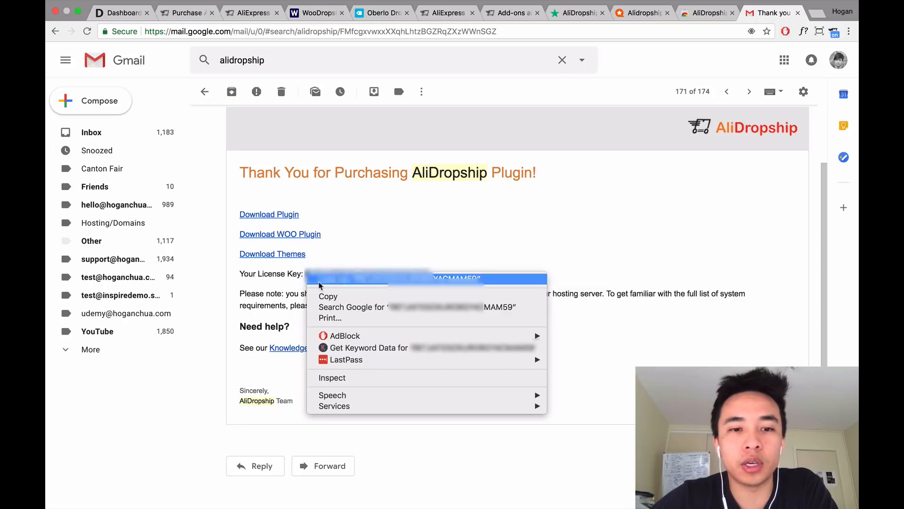
pyautogui.click(324, 294)
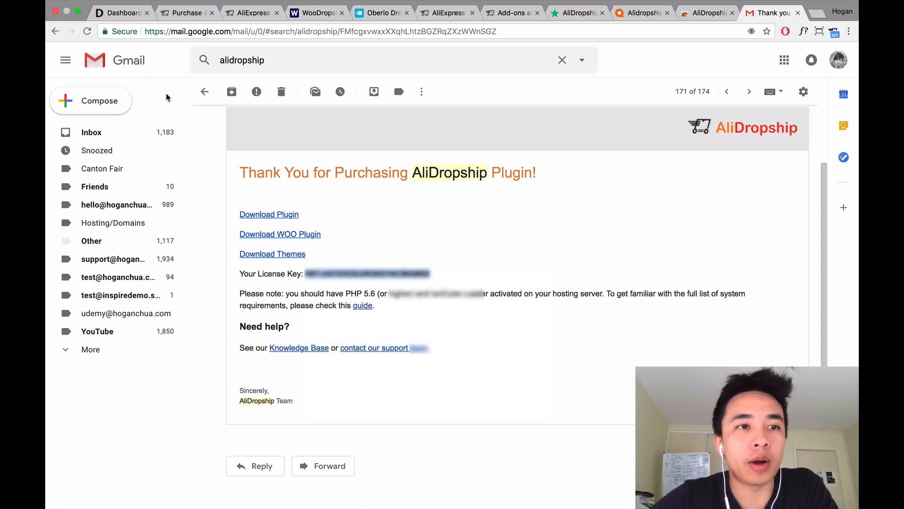
pyautogui.click(118, 12)
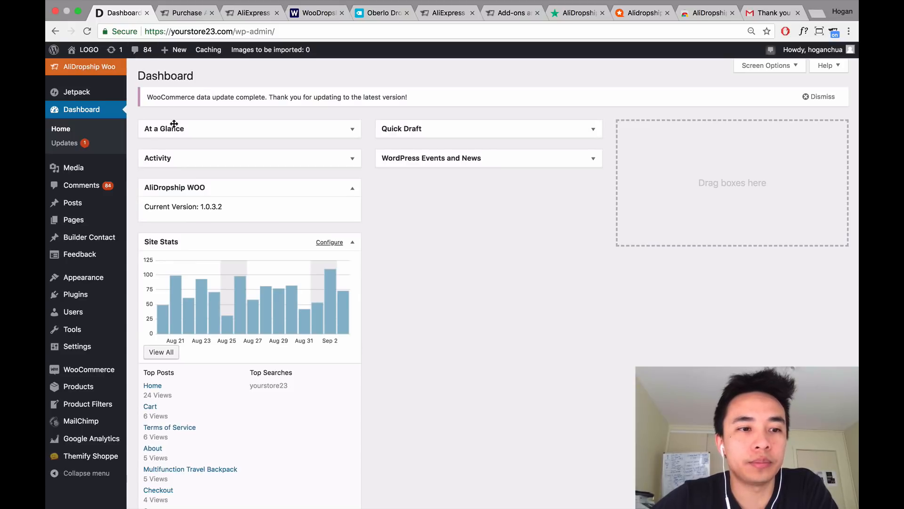
# Paste the license key into AliDropship Woo's License page, then view the Chrome Web Store listing.
pyautogui.click(76, 297)
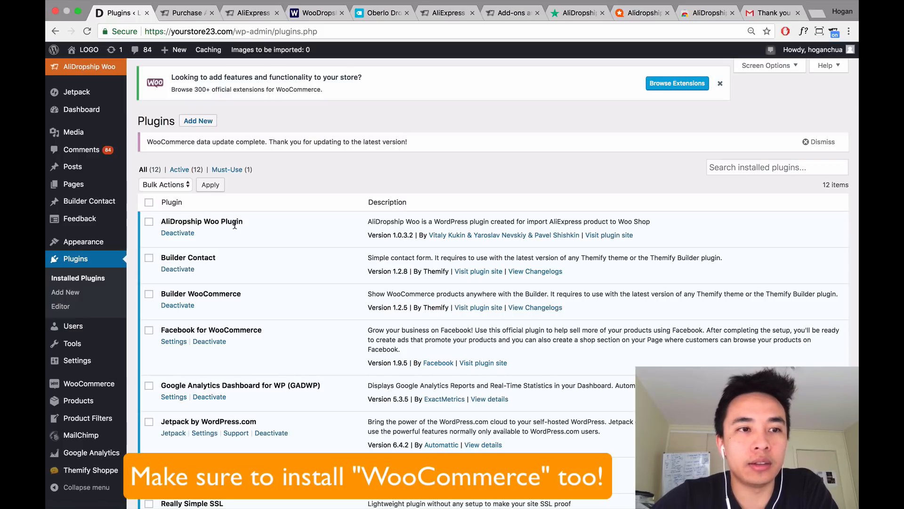
pyautogui.click(84, 70)
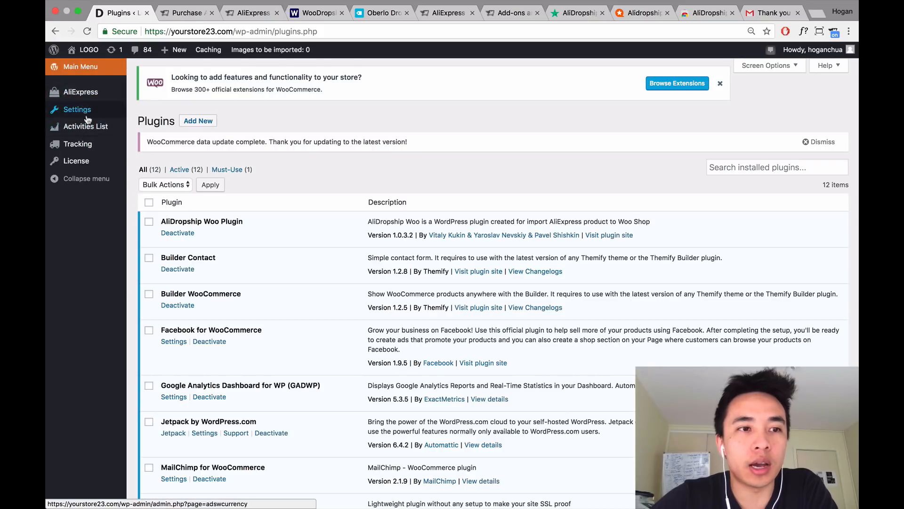
pyautogui.click(75, 163)
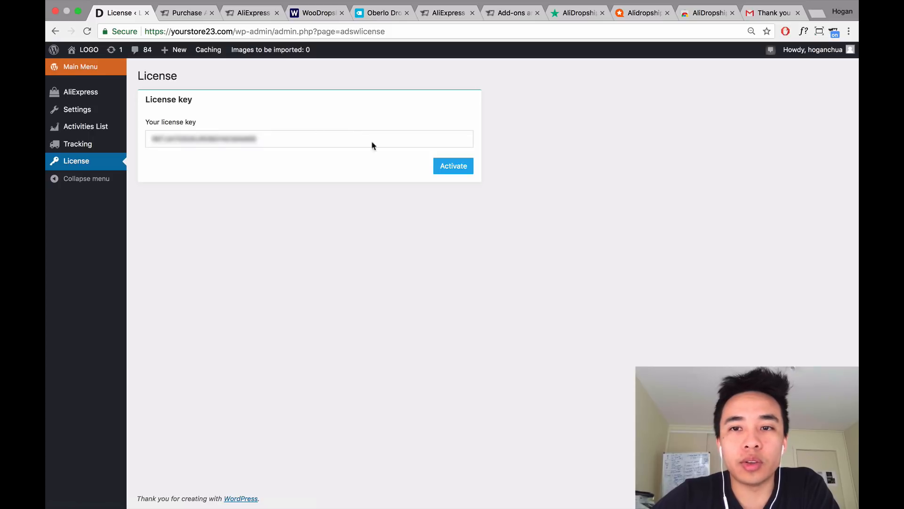
pyautogui.click(676, 18)
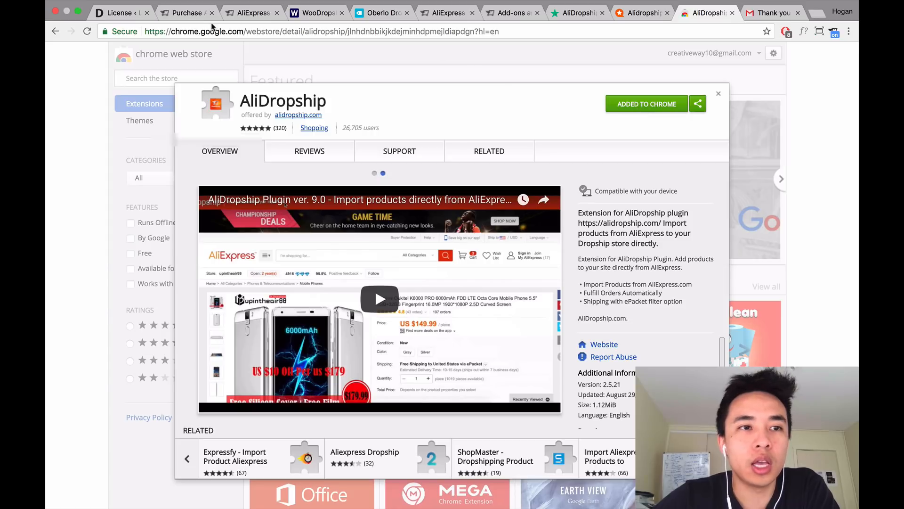
# Confirm the extension lists yourstore23.com, then open AliExpress Import Products in WordPress.
pyautogui.click(120, 13)
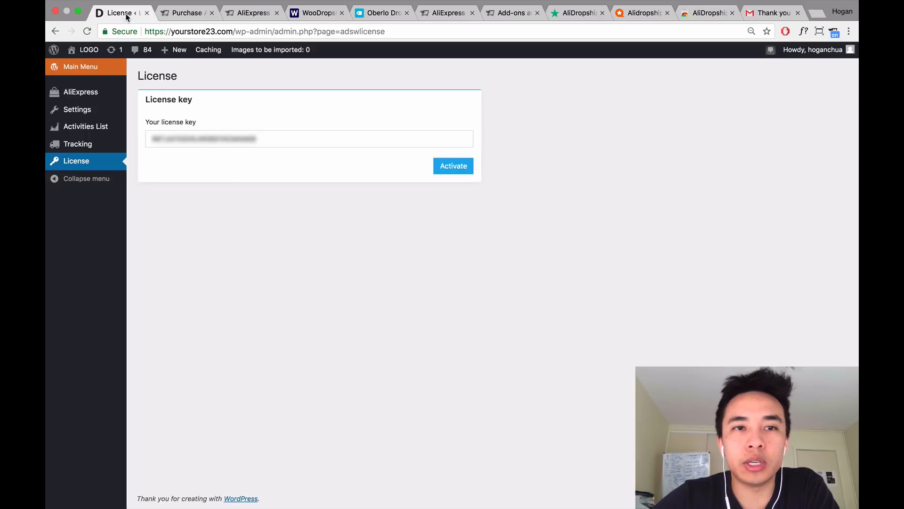
pyautogui.click(835, 31)
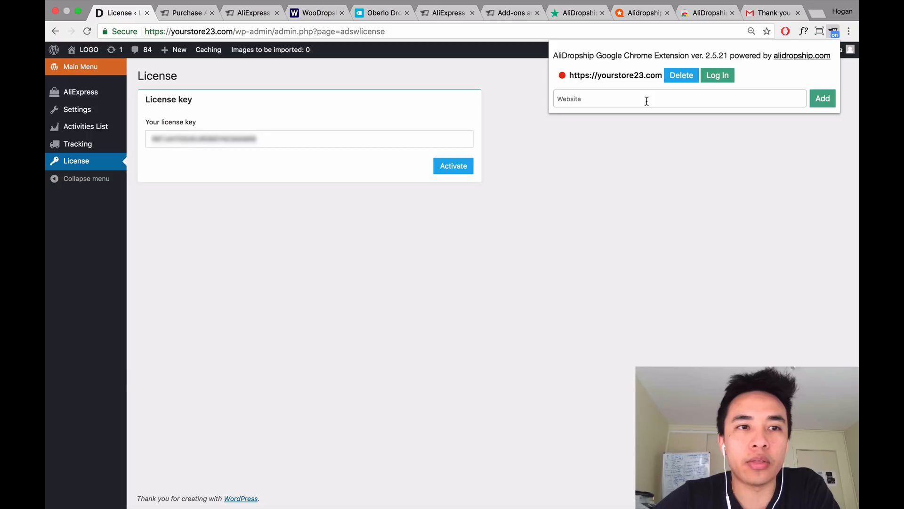
pyautogui.click(402, 97)
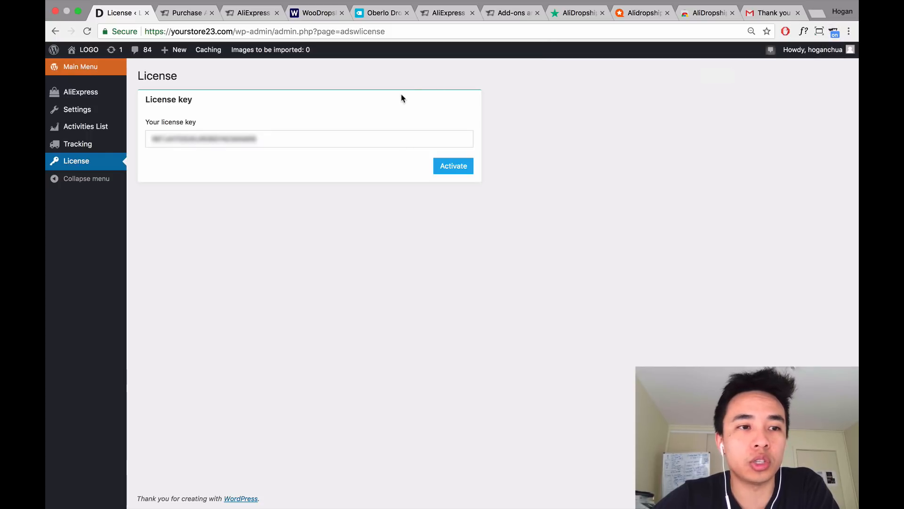
pyautogui.click(83, 94)
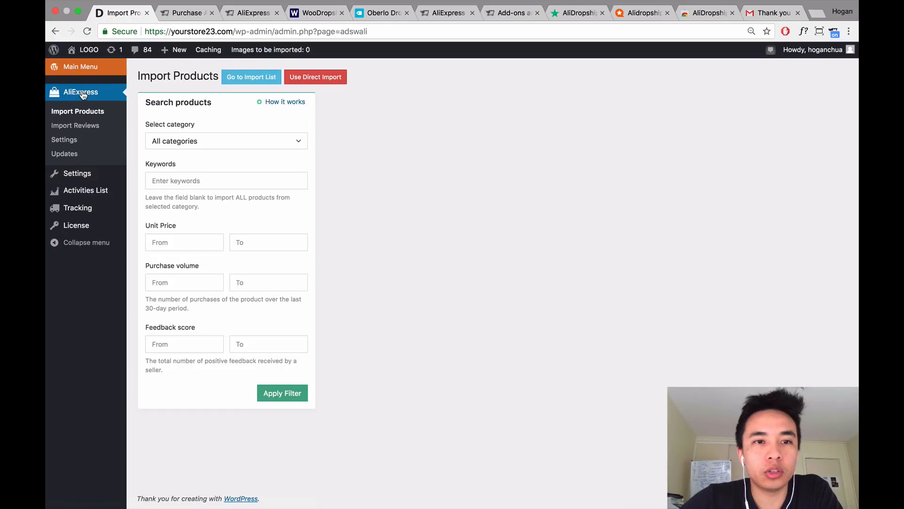
# Launch Direct Import and open AliExpress's Men's Clothing > Hoodies & Sweatshirts category.
pyautogui.click(312, 78)
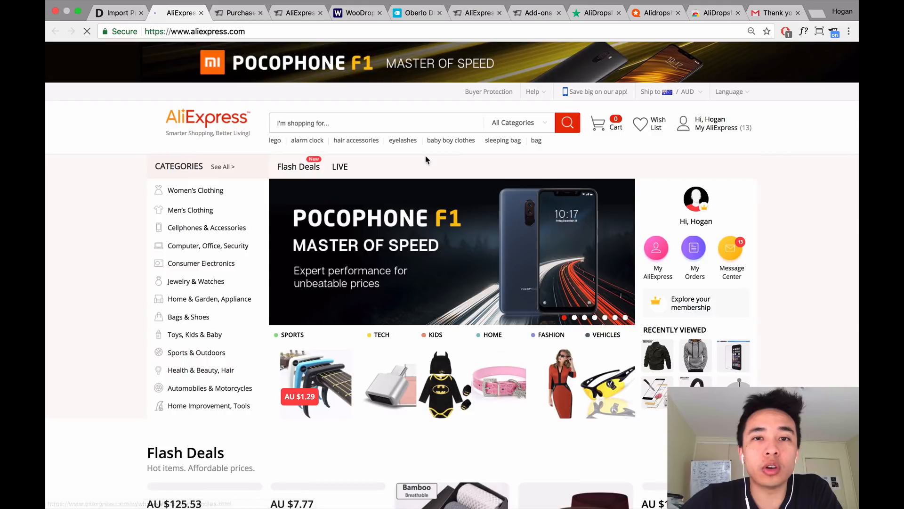
pyautogui.moveTo(722, 135)
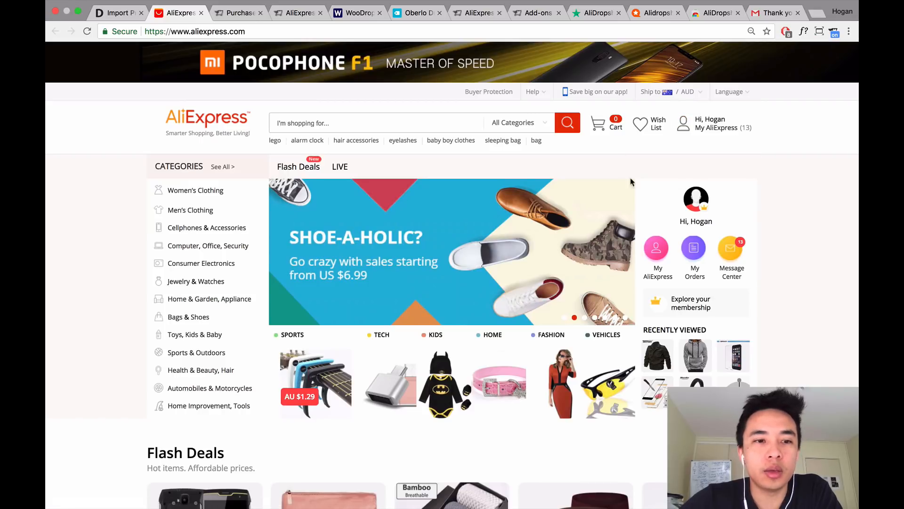
pyautogui.moveTo(190, 212)
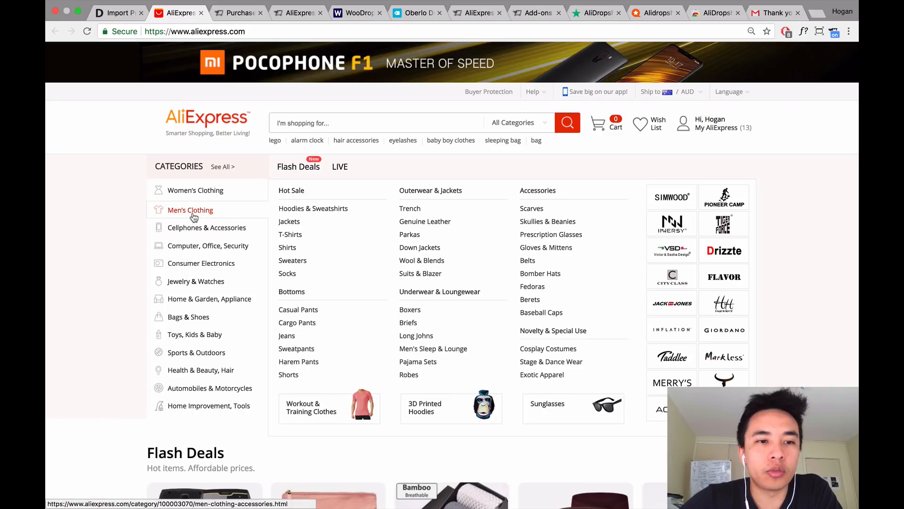
pyautogui.click(314, 213)
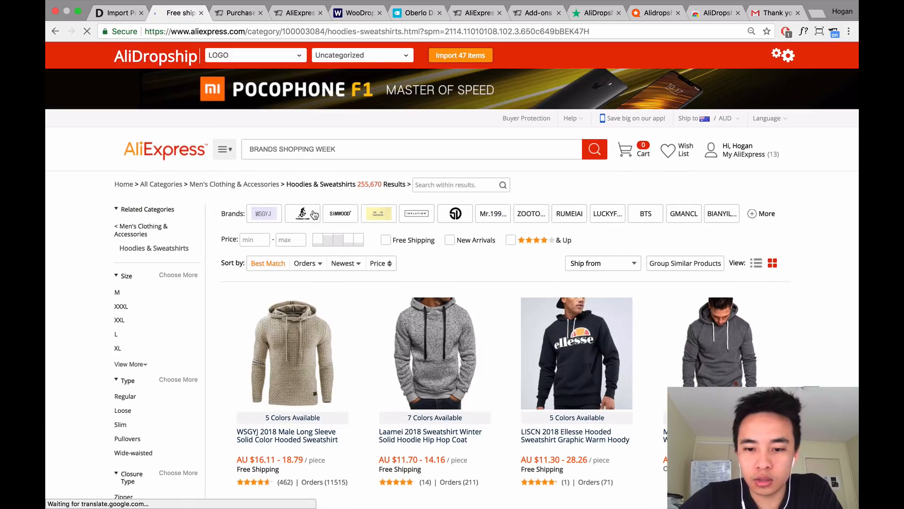
# Open the Lanshifei Plus Size Men's Hoodies item from the Hoodies & Sweatshirts results.
pyautogui.scroll(-5, 314, 214)
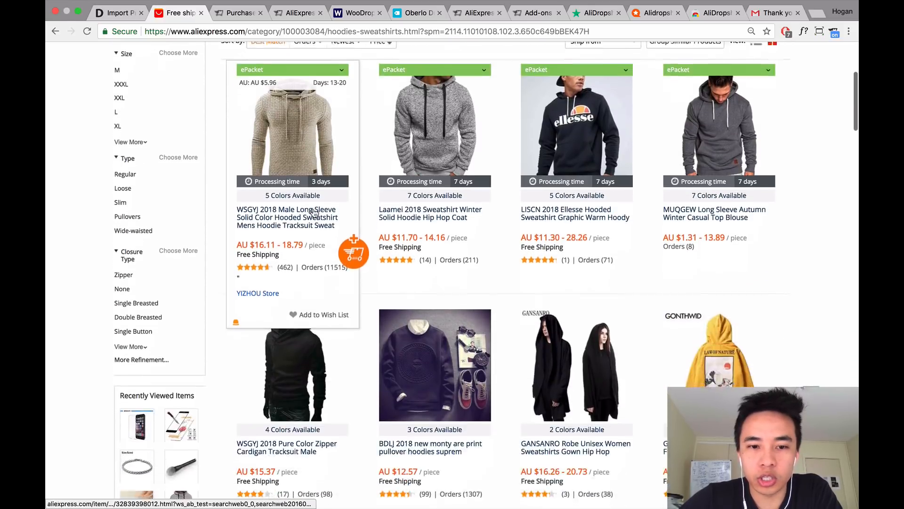
pyautogui.scroll(-6, 314, 213)
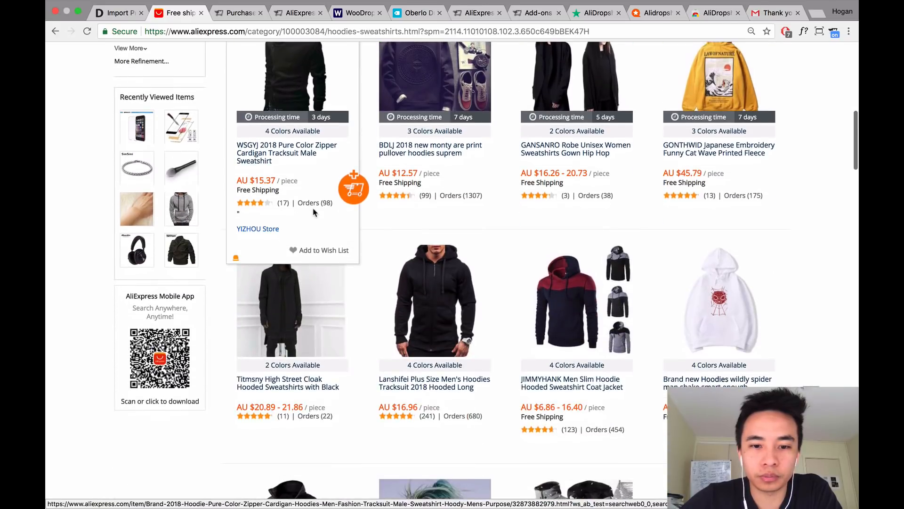
pyautogui.scroll(-2, 314, 213)
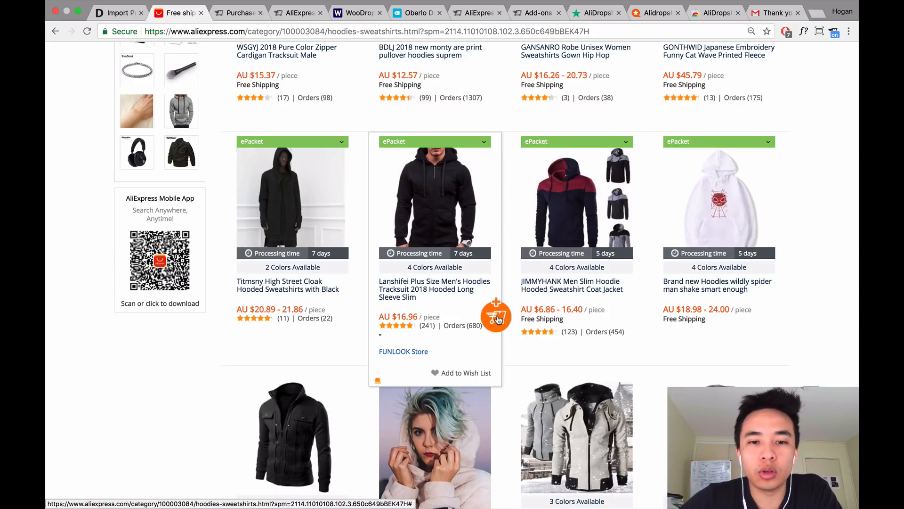
pyautogui.click(433, 234)
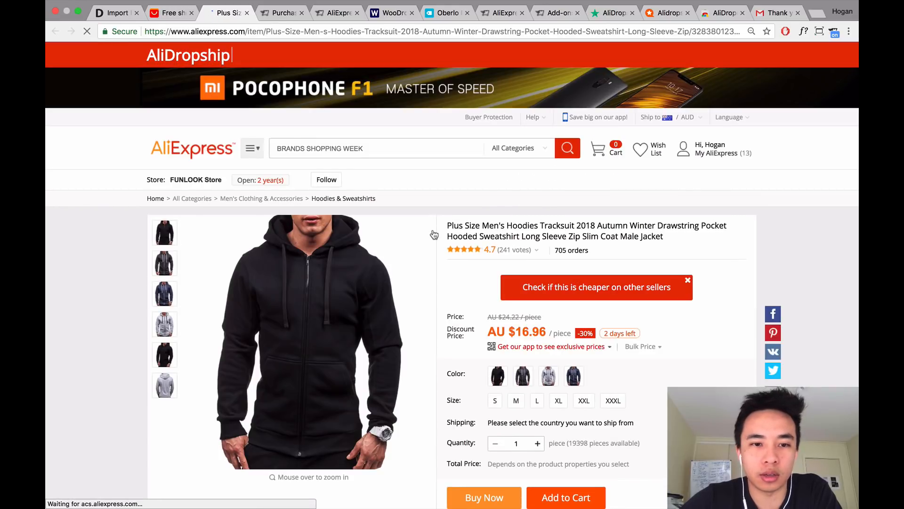
# Scroll through the AU $16.96 hoodie tracksuit product page.
pyautogui.scroll(-3, 433, 234)
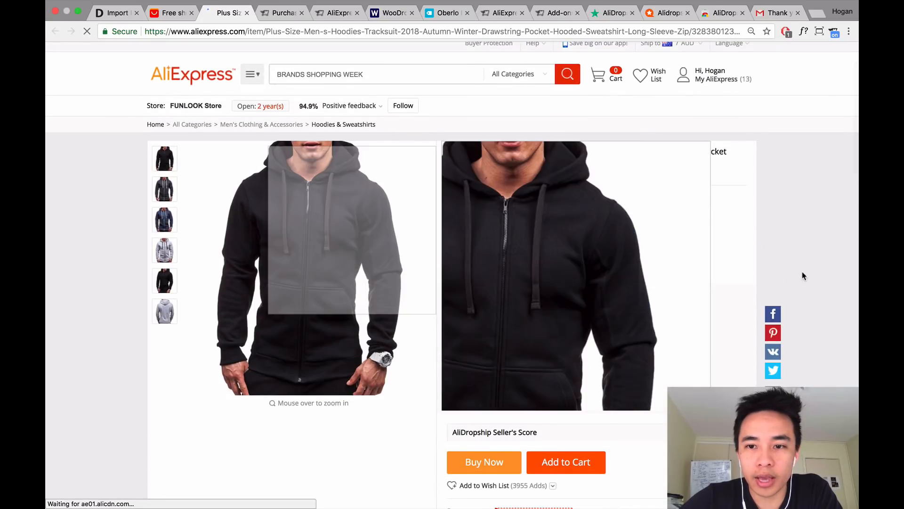
pyautogui.scroll(-4, 855, 240)
pyautogui.scroll(2, 799, 206)
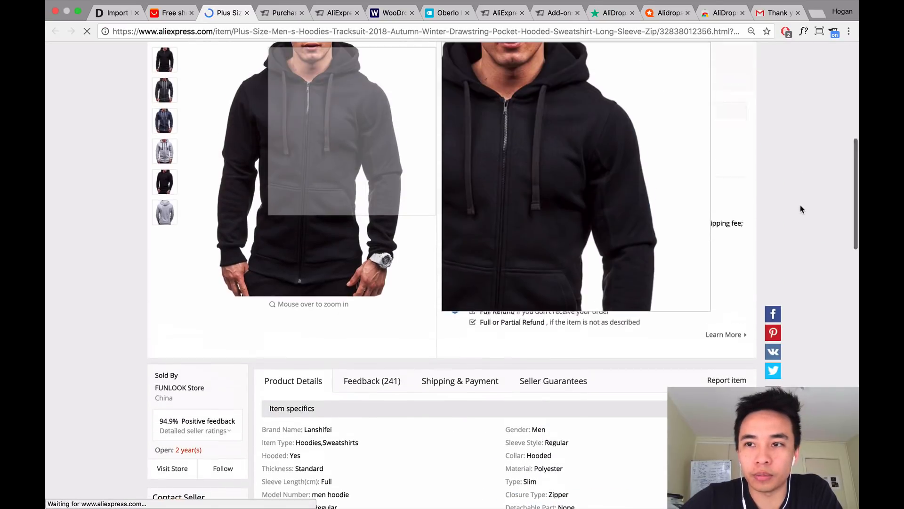
pyautogui.scroll(4, 765, 180)
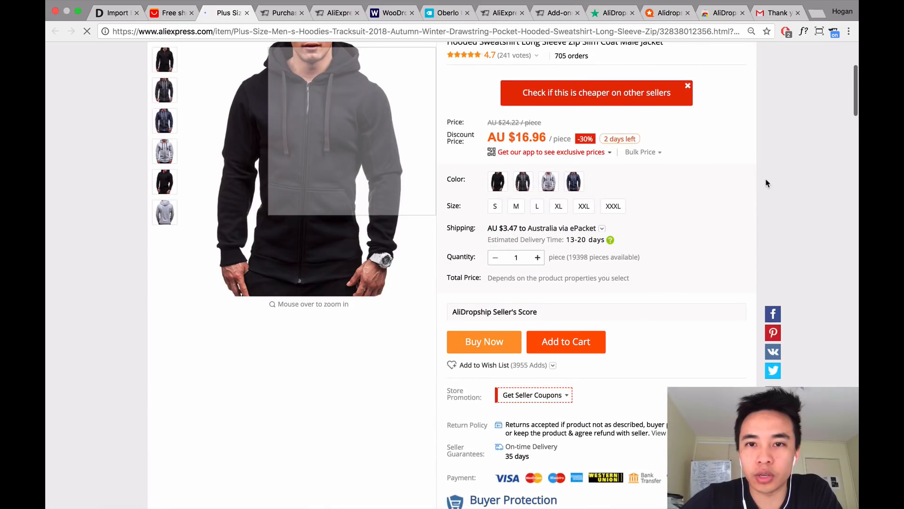
pyautogui.scroll(1, 669, 130)
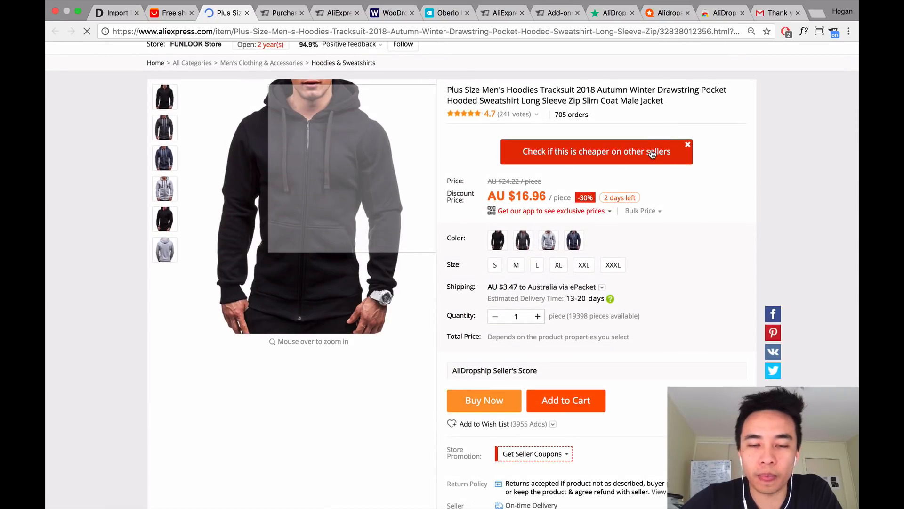
pyautogui.scroll(-10, 489, 192)
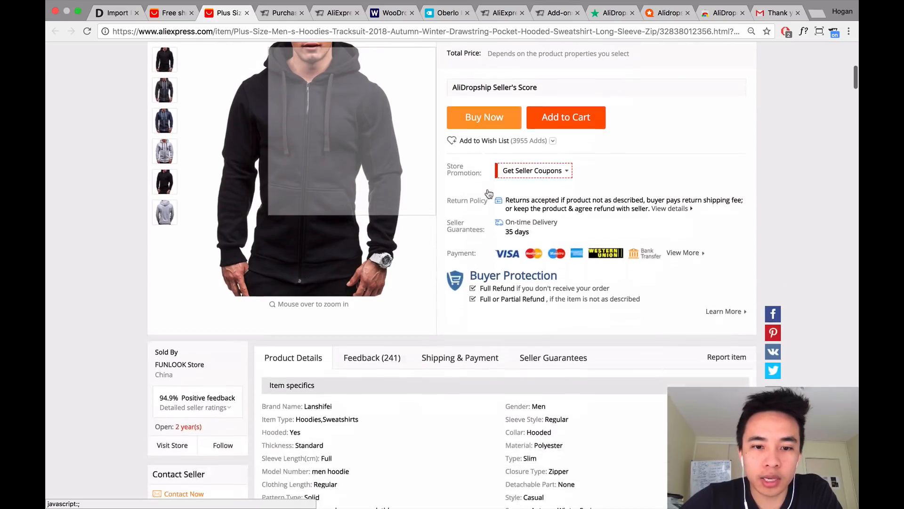
pyautogui.scroll(-3, 489, 193)
pyautogui.scroll(10, 488, 192)
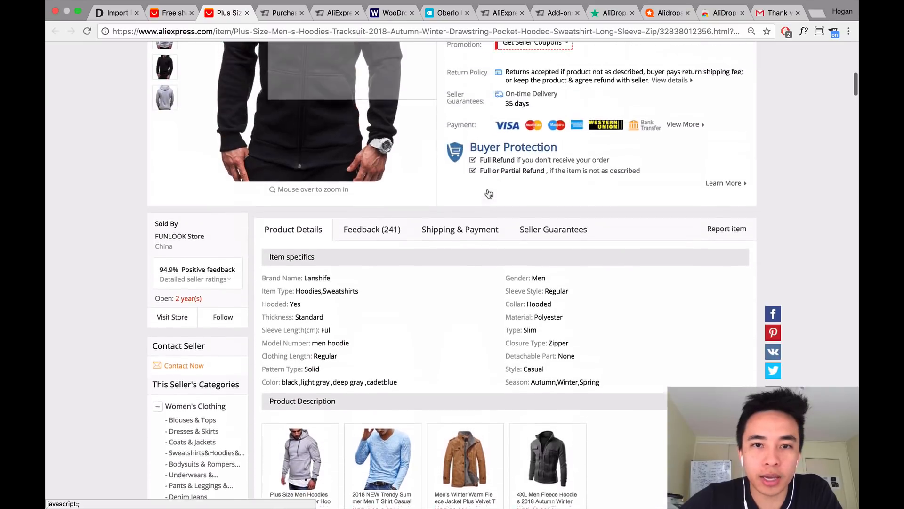
pyautogui.scroll(5, 488, 190)
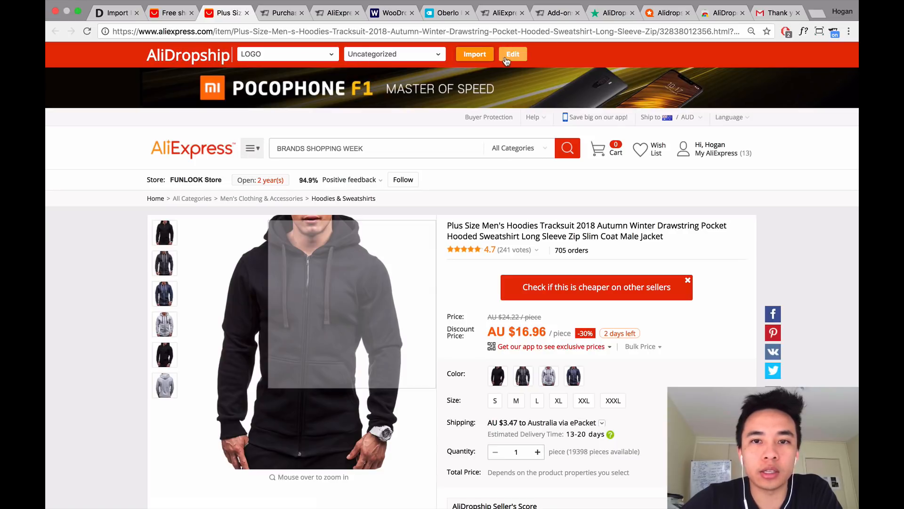
# Open AliDropship's import editor and shorten the title to 'Plus Size Men's Hoodies'.
pyautogui.click(512, 59)
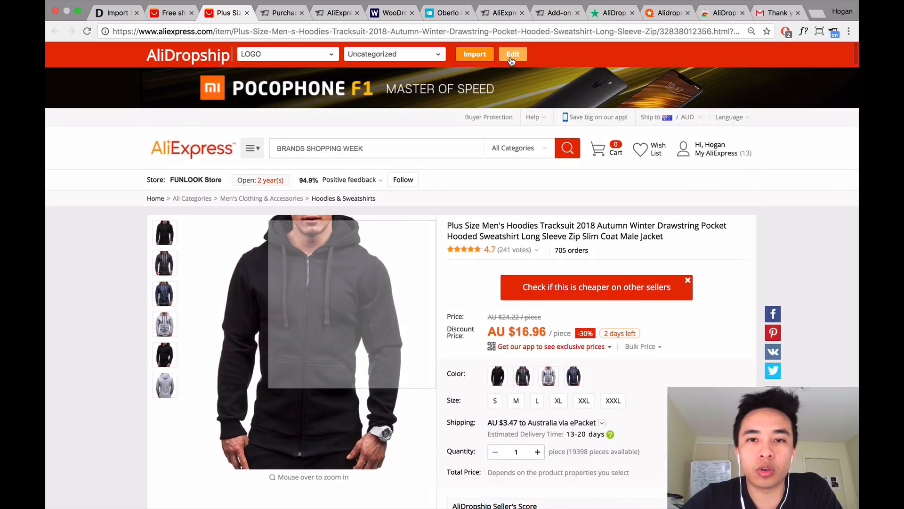
pyautogui.click(512, 55)
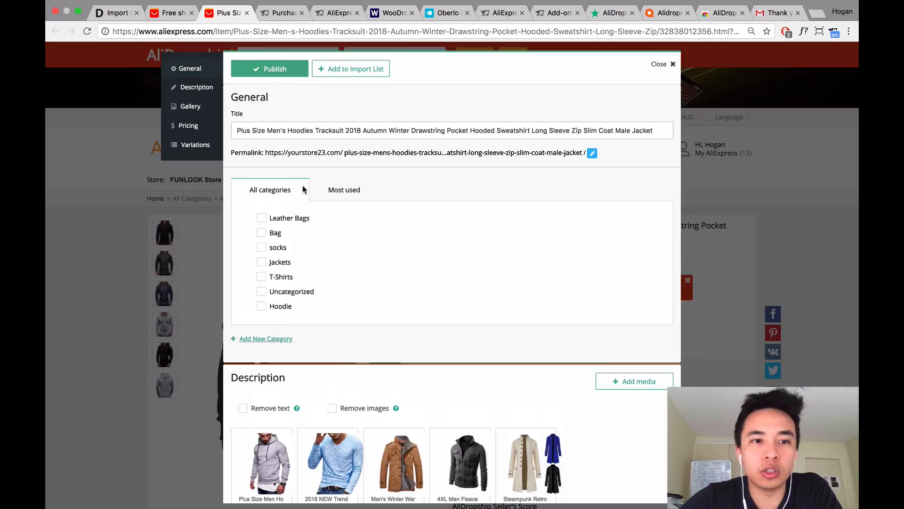
pyautogui.scroll(-10, 339, 267)
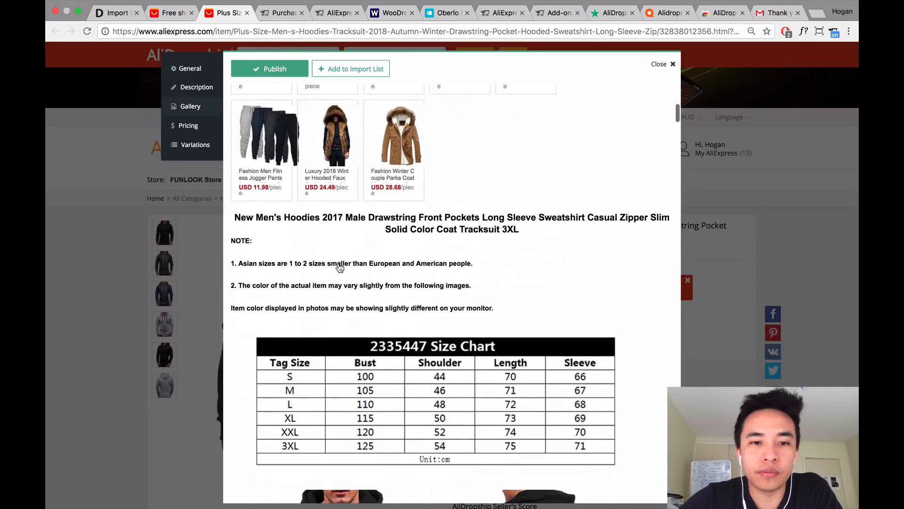
pyautogui.scroll(-4, 339, 264)
pyautogui.scroll(15, 339, 263)
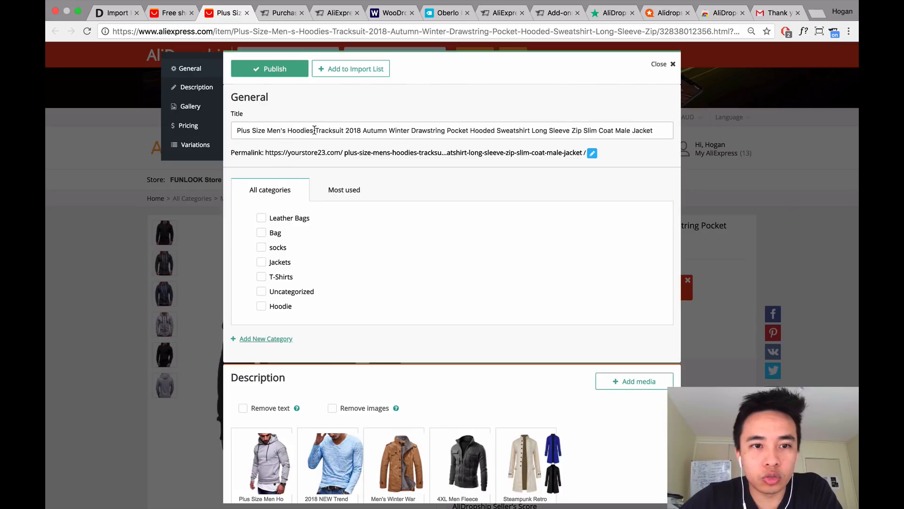
pyautogui.moveTo(330, 130); pyautogui.dragTo(652, 132)
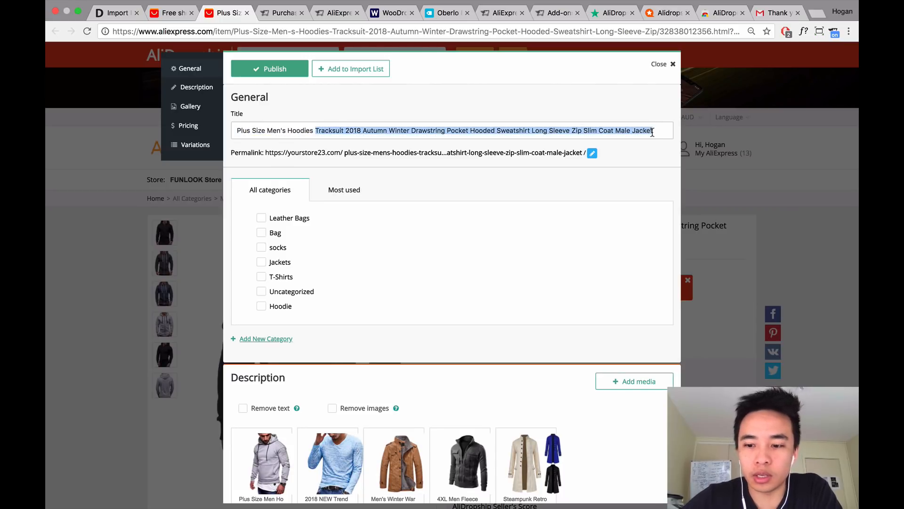
pyautogui.press('BackSpace')
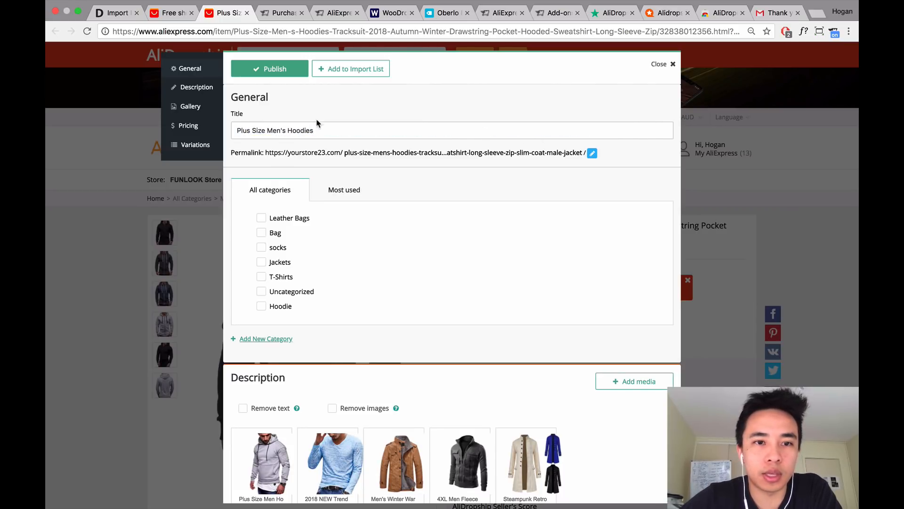
# Trim the permalink to plus-size-mens-hoodies and save it.
pyautogui.click(592, 153)
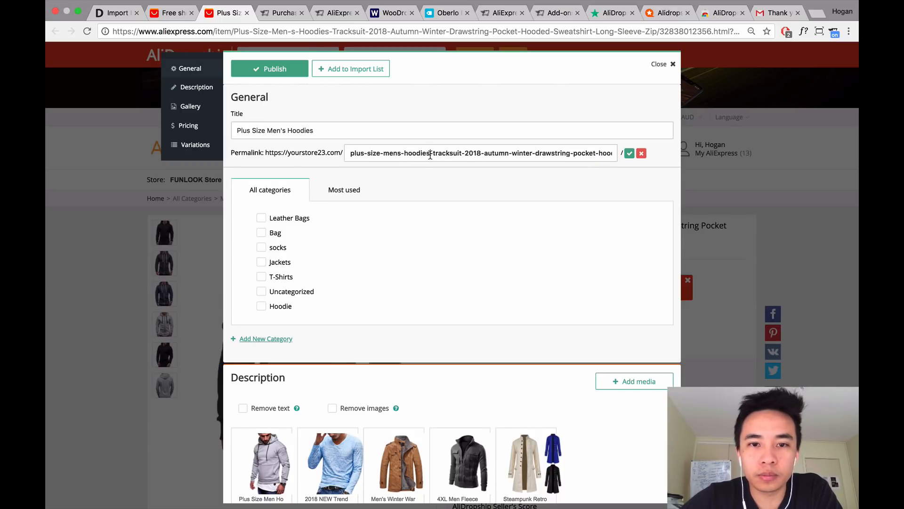
pyautogui.moveTo(430, 155); pyautogui.dragTo(642, 154)
pyautogui.press('BackSpace')
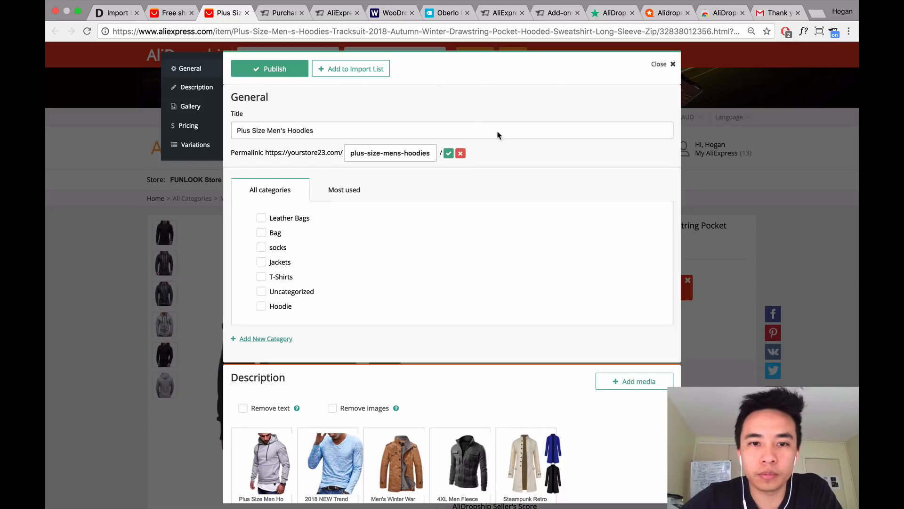
pyautogui.click(449, 154)
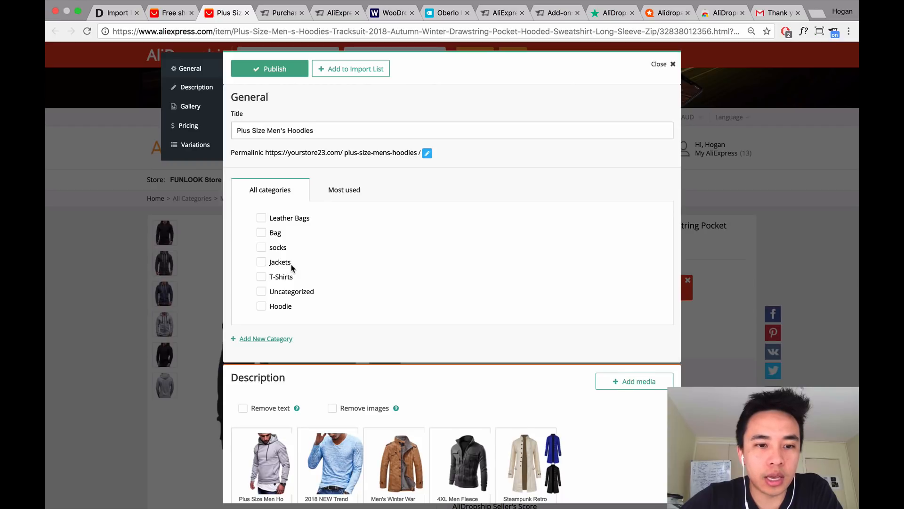
# Scroll the import dialog through the All categories list and the Description section.
pyautogui.scroll(-1, 291, 268)
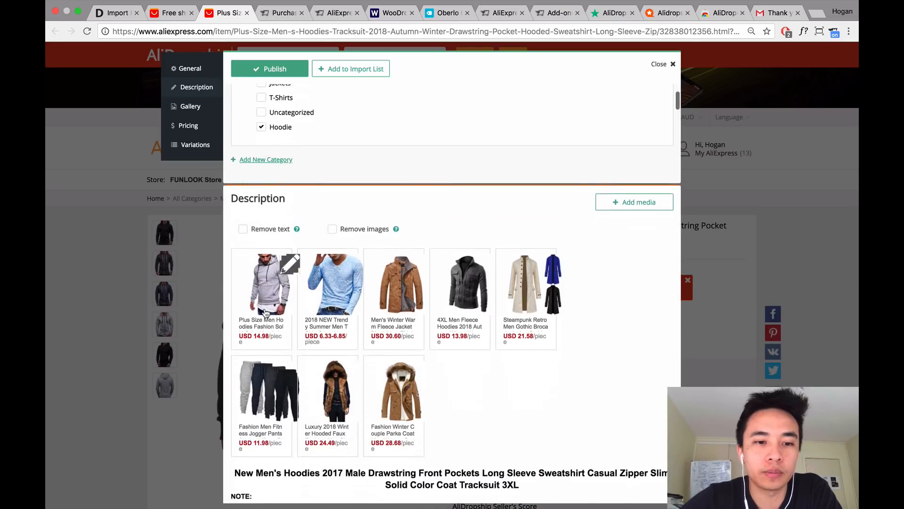
pyautogui.scroll(-3, 263, 313)
pyautogui.scroll(-5, 265, 312)
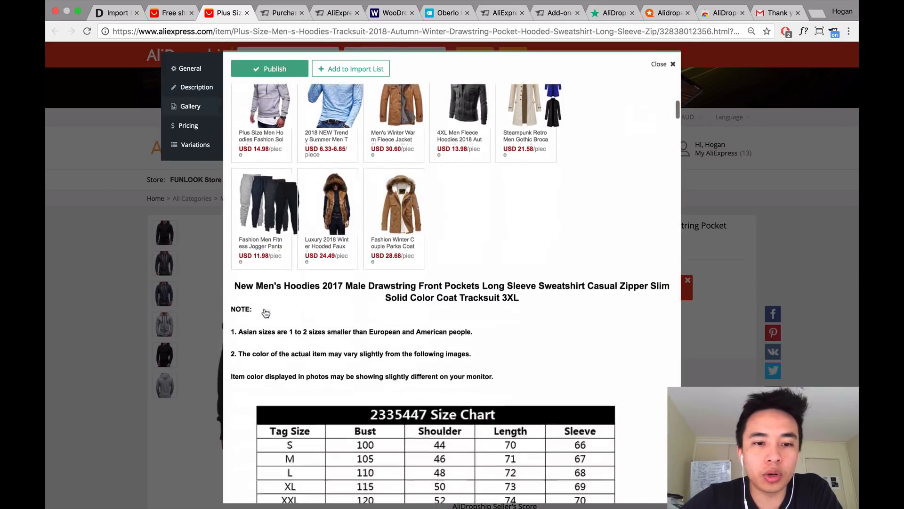
pyautogui.scroll(-7, 265, 309)
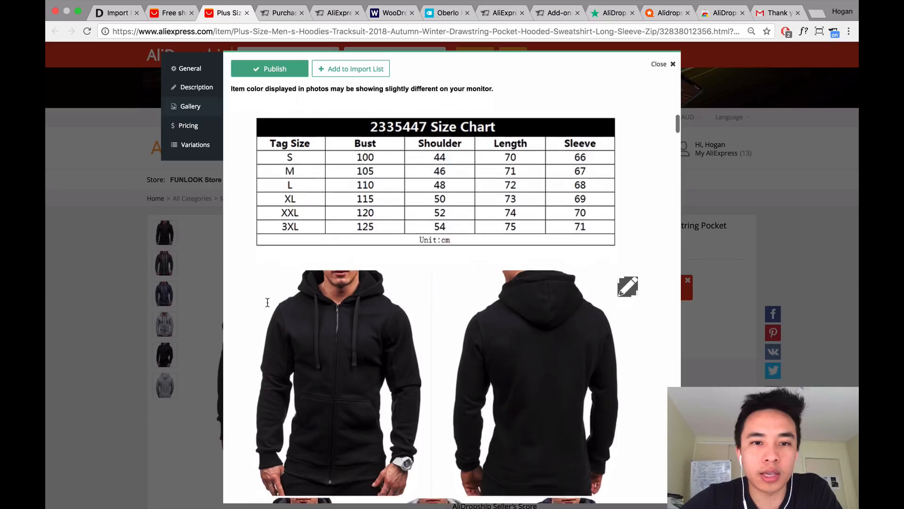
pyautogui.scroll(-9, 267, 302)
pyautogui.scroll(17, 267, 302)
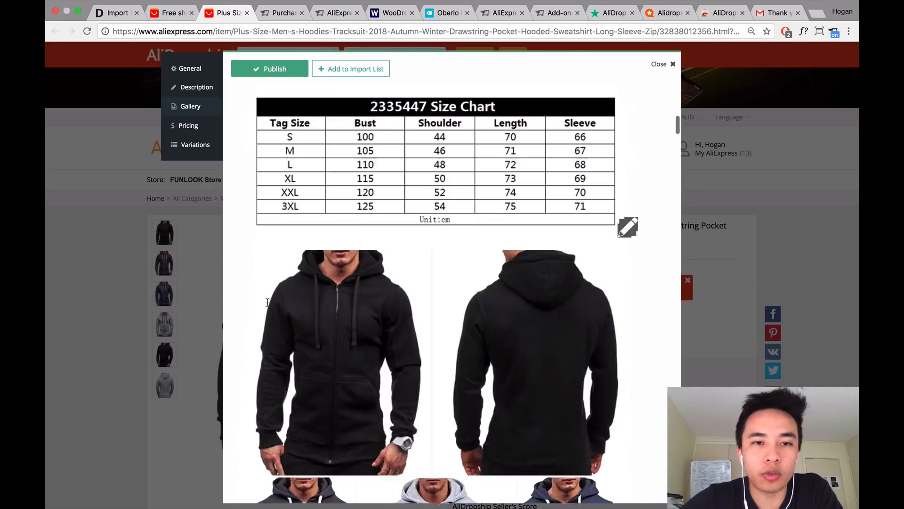
pyautogui.scroll(4, 267, 302)
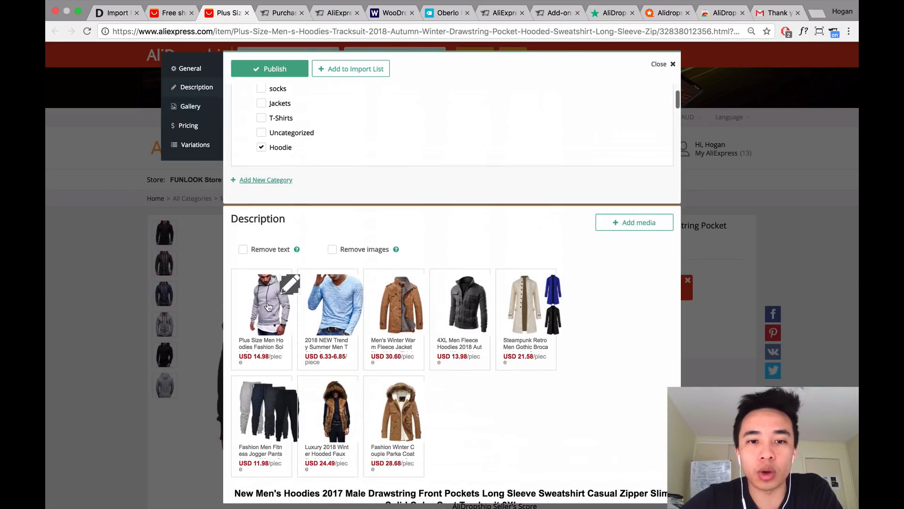
pyautogui.scroll(-2, 447, 329)
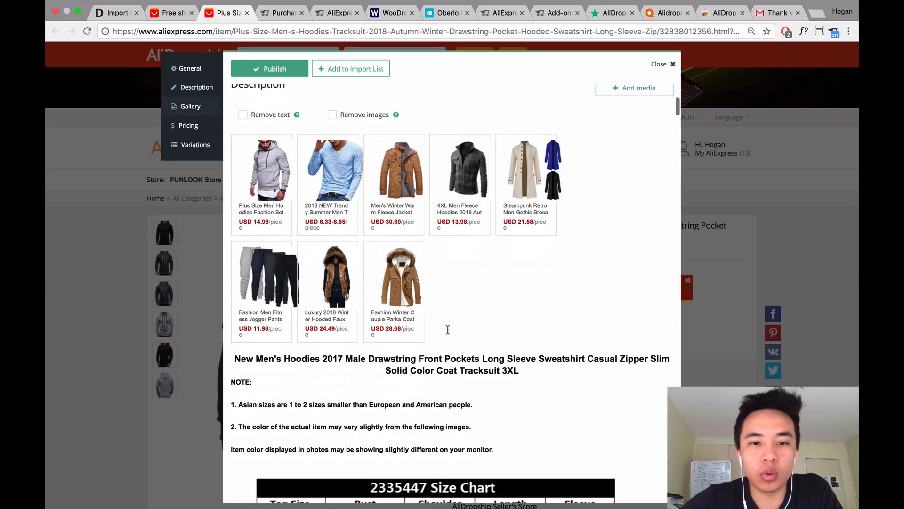
# Delete the related-product thumbnails and the leftover empty box from the description.
pyautogui.click(447, 329)
pyautogui.hotkey('shift', 'Left')
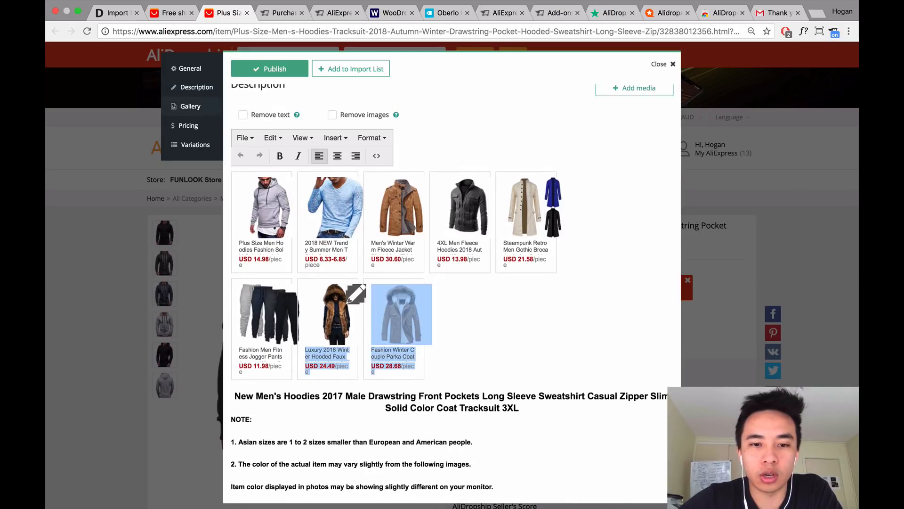
pyautogui.hotkey('shift', 'Up')
pyautogui.hotkey('shift', 'Up')
pyautogui.press('BackSpace')
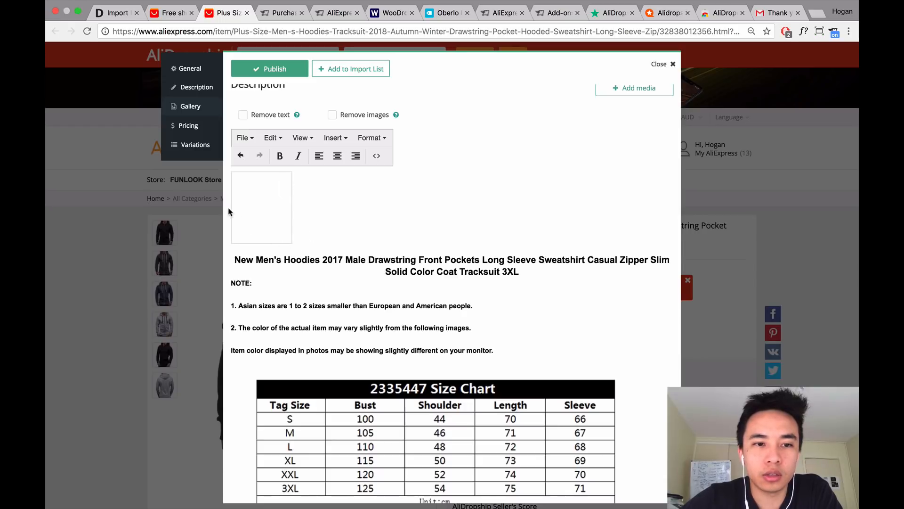
pyautogui.click(232, 262)
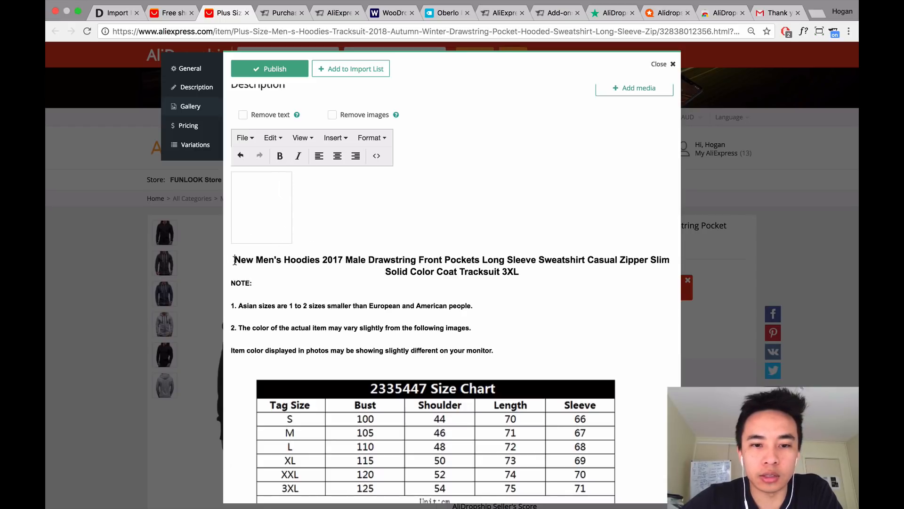
pyautogui.press('BackSpace')
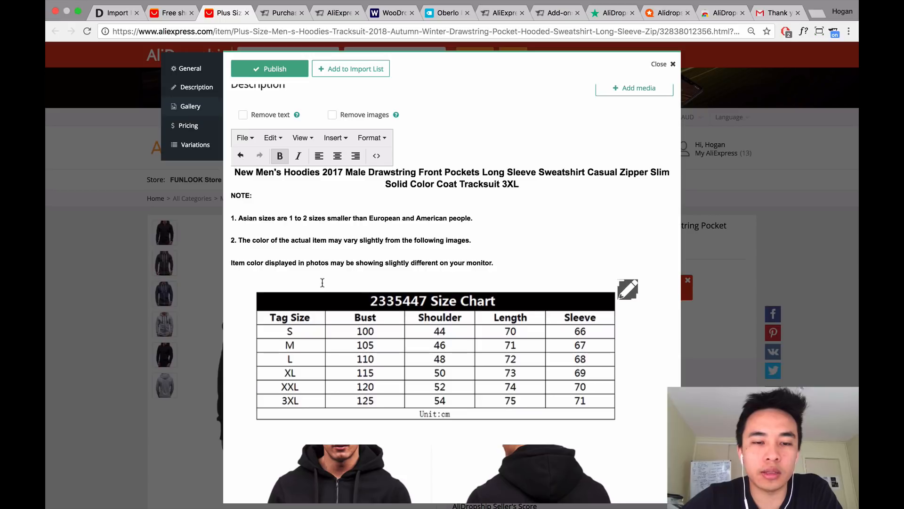
# Review the description photos and gallery, then open the featured black hoodie photo for editing.
pyautogui.scroll(-12, 322, 283)
pyautogui.scroll(-15, 322, 283)
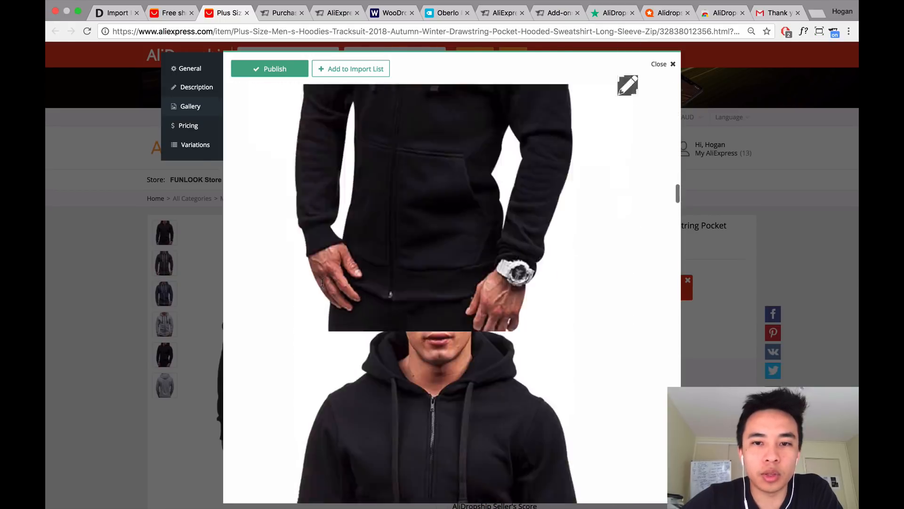
pyautogui.scroll(-15, 322, 282)
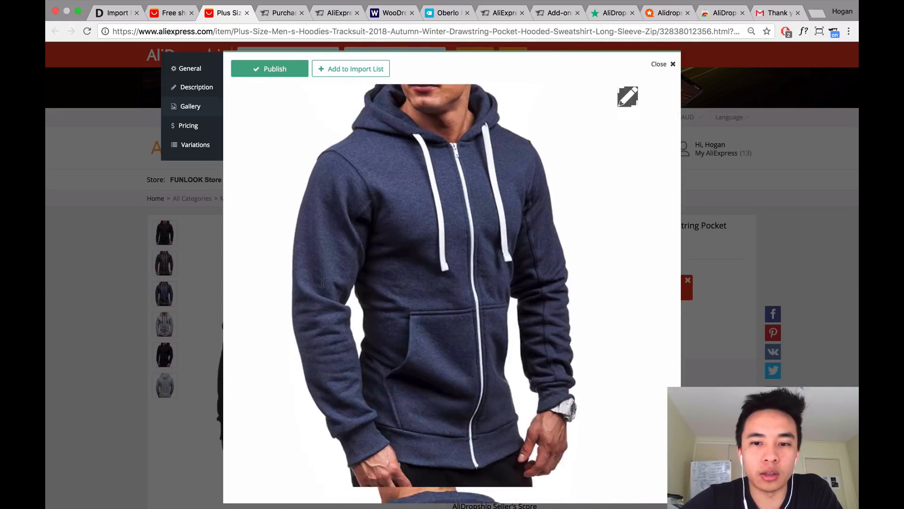
pyautogui.scroll(5, 324, 286)
pyautogui.scroll(8, 324, 286)
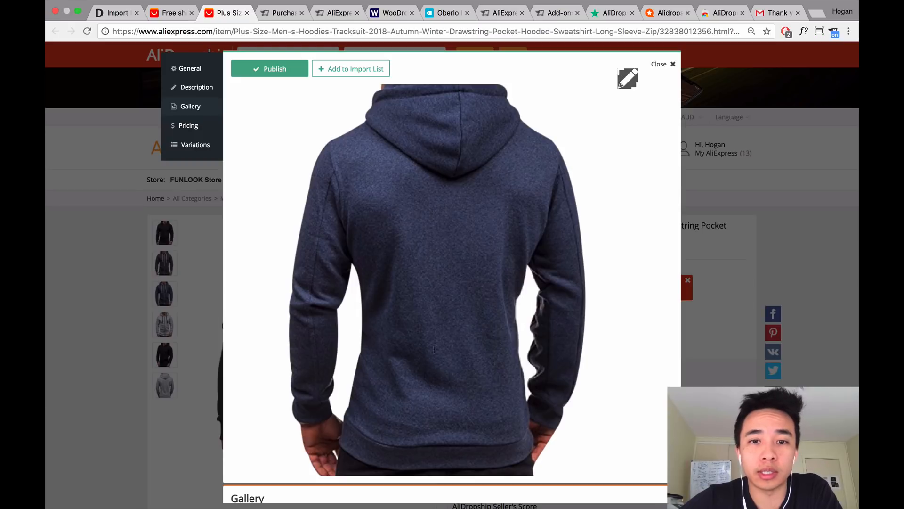
pyautogui.scroll(20, 350, 284)
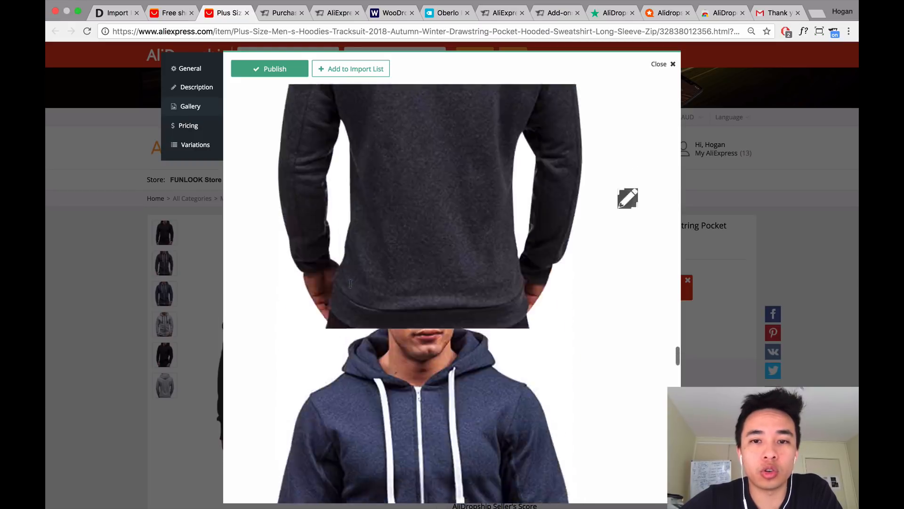
pyautogui.scroll(20, 351, 284)
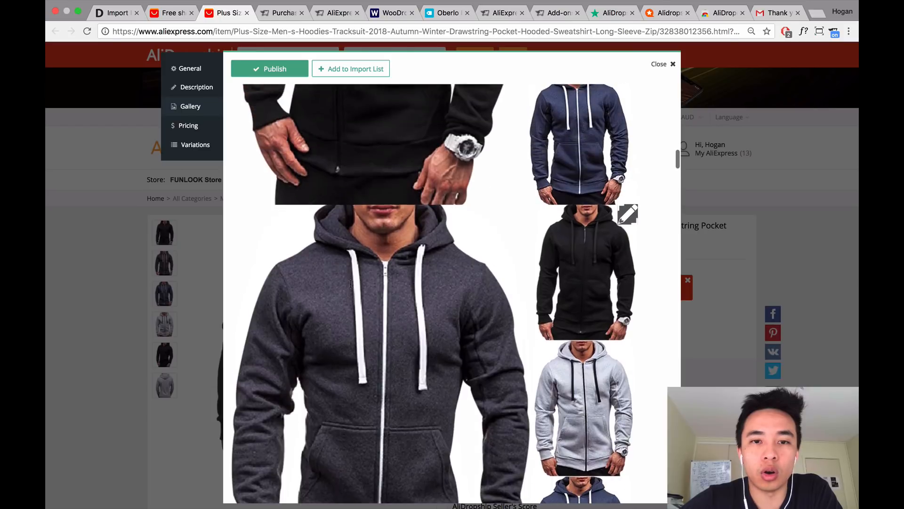
pyautogui.scroll(-3, 351, 287)
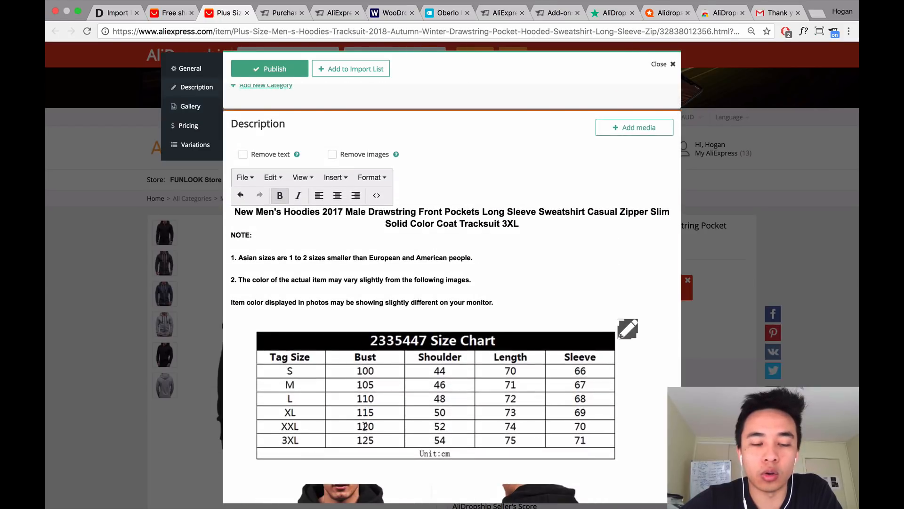
pyautogui.scroll(-15, 384, 397)
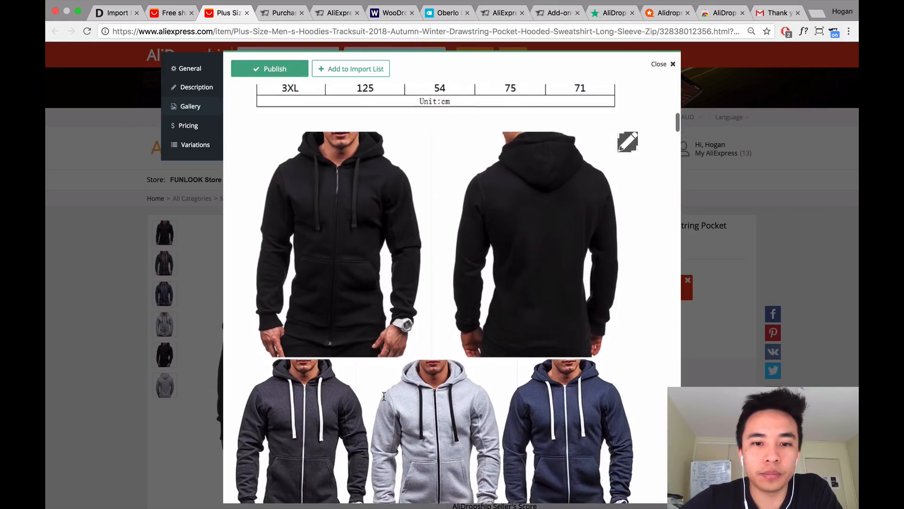
pyautogui.scroll(-15, 384, 397)
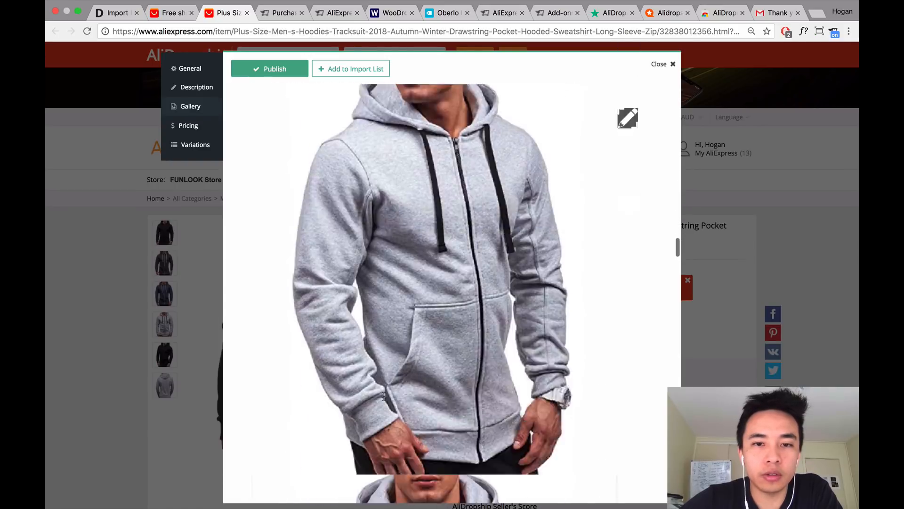
pyautogui.scroll(-15, 384, 391)
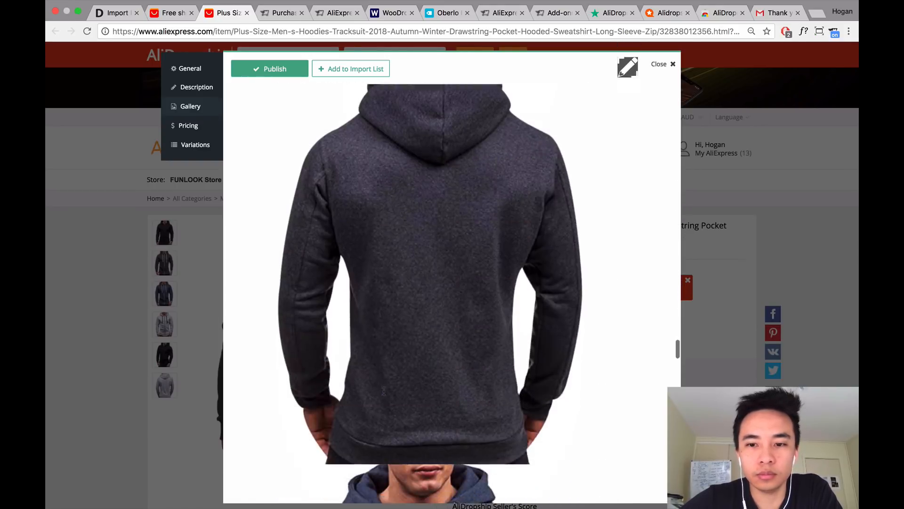
pyautogui.scroll(-5, 384, 391)
pyautogui.scroll(4, 383, 391)
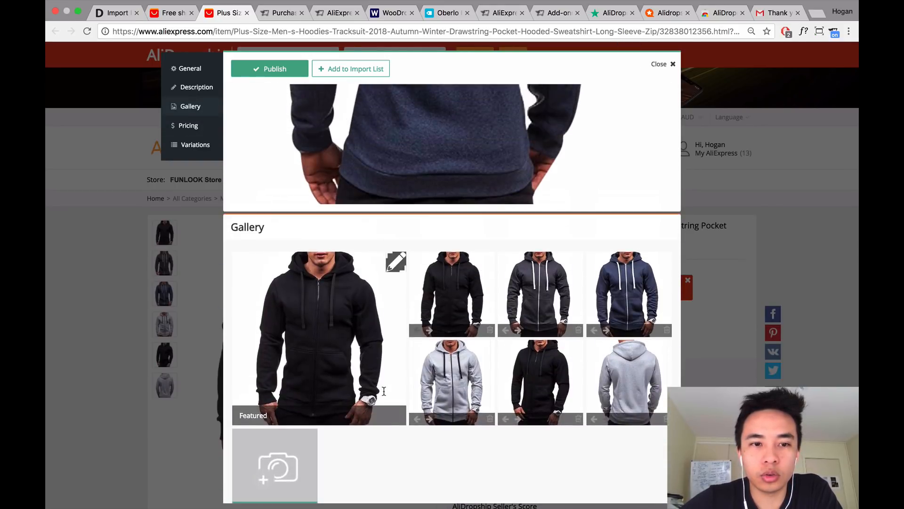
pyautogui.click(393, 267)
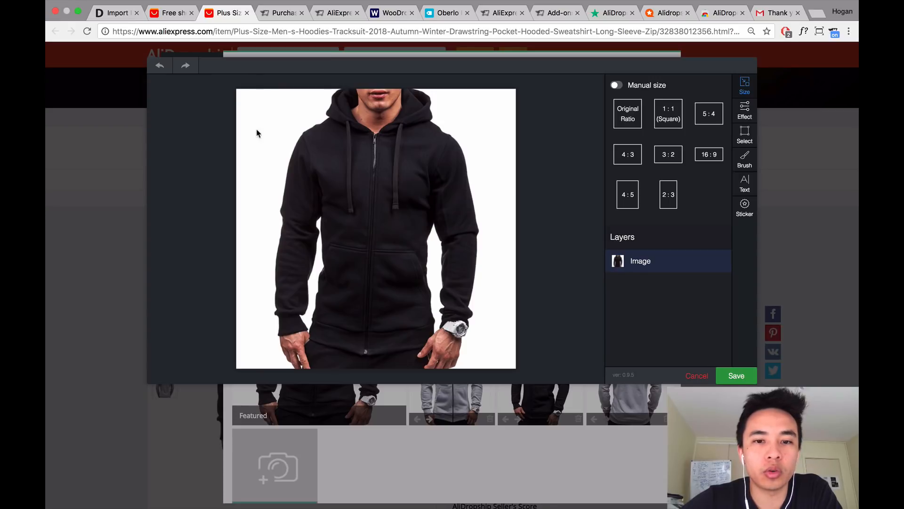
# Set up a white #ffffff brush at about 25px on the photo.
pyautogui.click(745, 158)
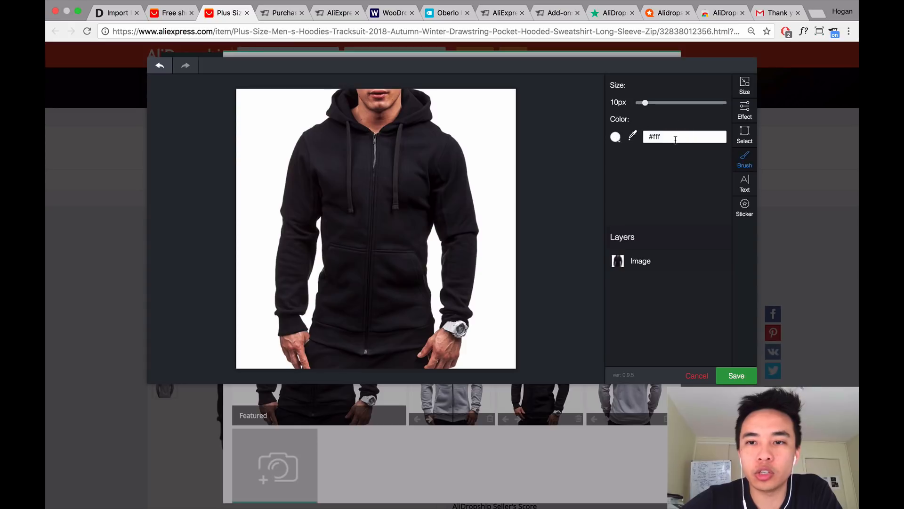
pyautogui.click(616, 137)
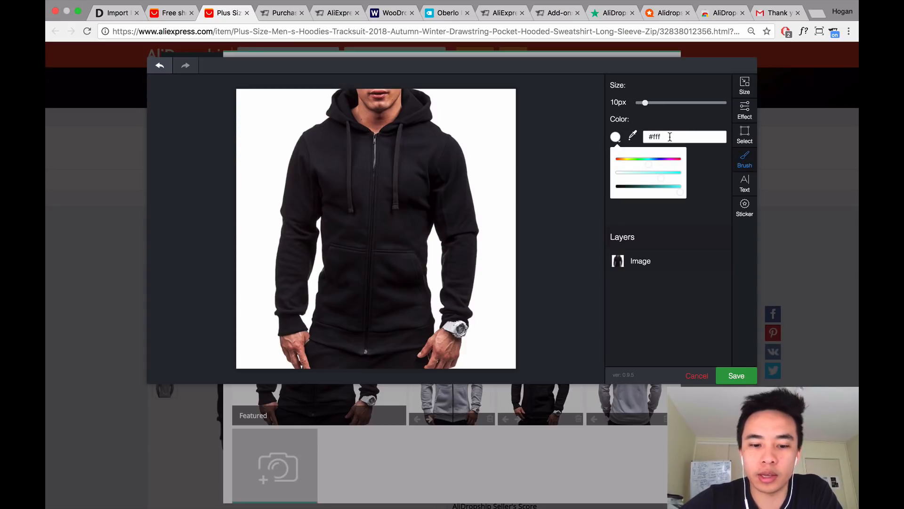
pyautogui.write('fff')
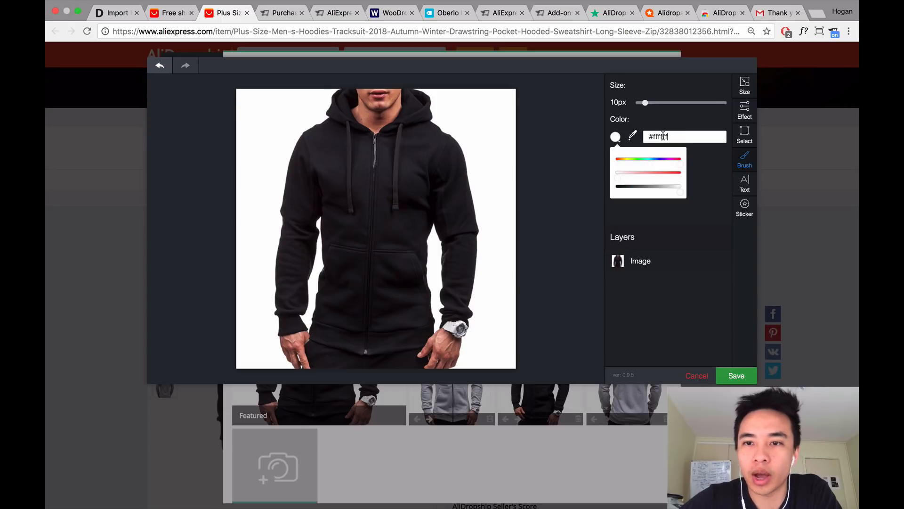
pyautogui.moveTo(646, 105); pyautogui.dragTo(665, 106)
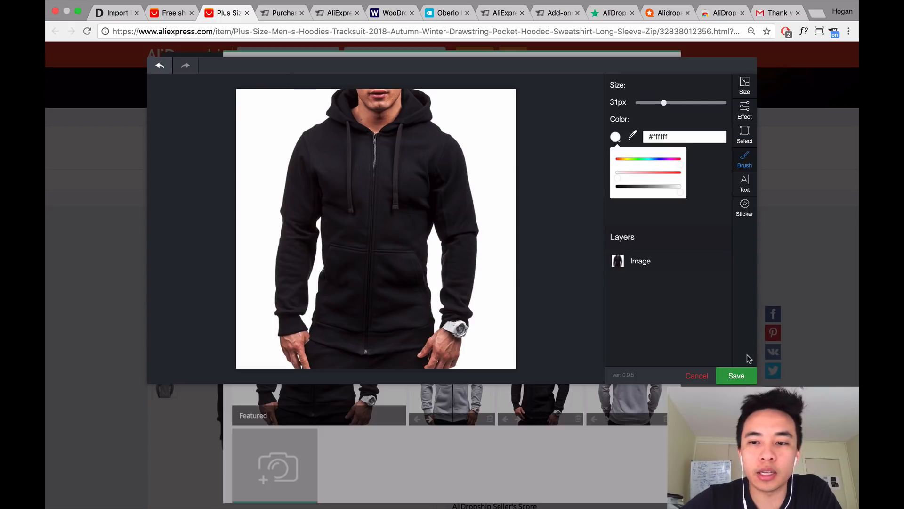
# Add a text layer and a sticker, delete the Example text, and save the photo.
pyautogui.click(749, 185)
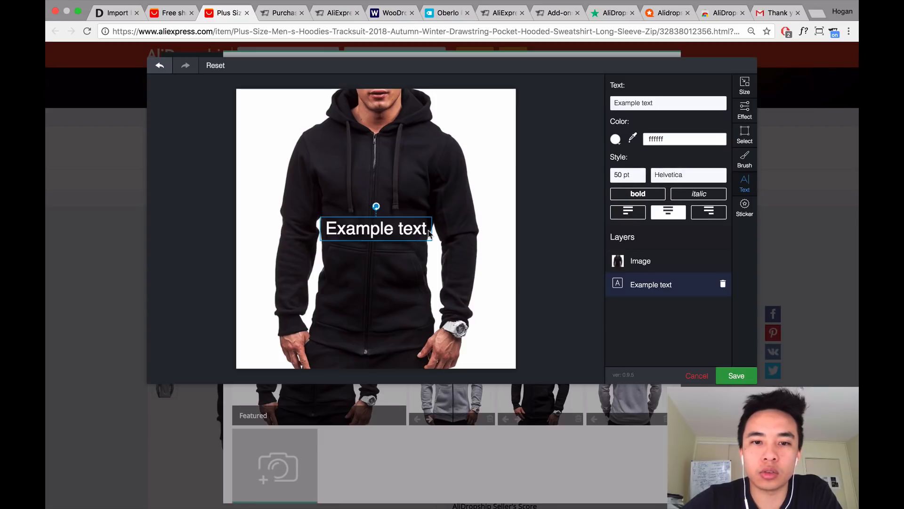
pyautogui.click(745, 206)
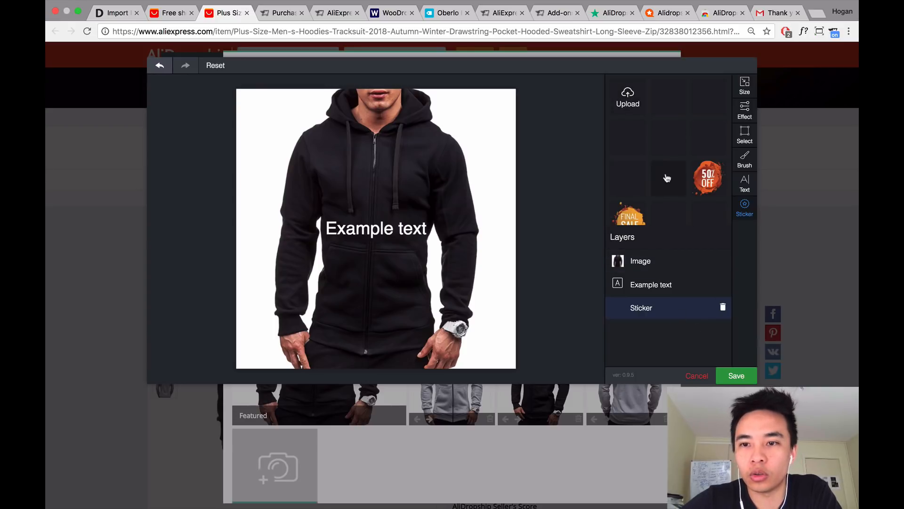
pyautogui.click(415, 223)
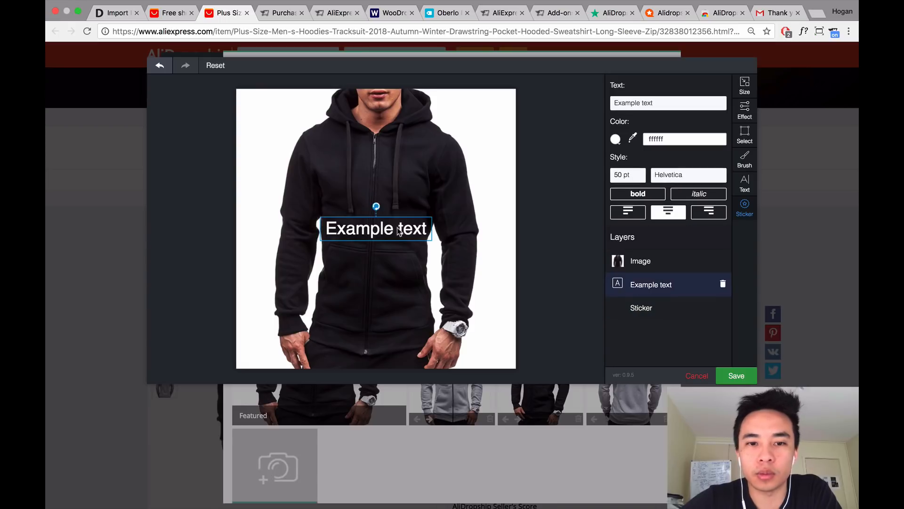
pyautogui.click(723, 284)
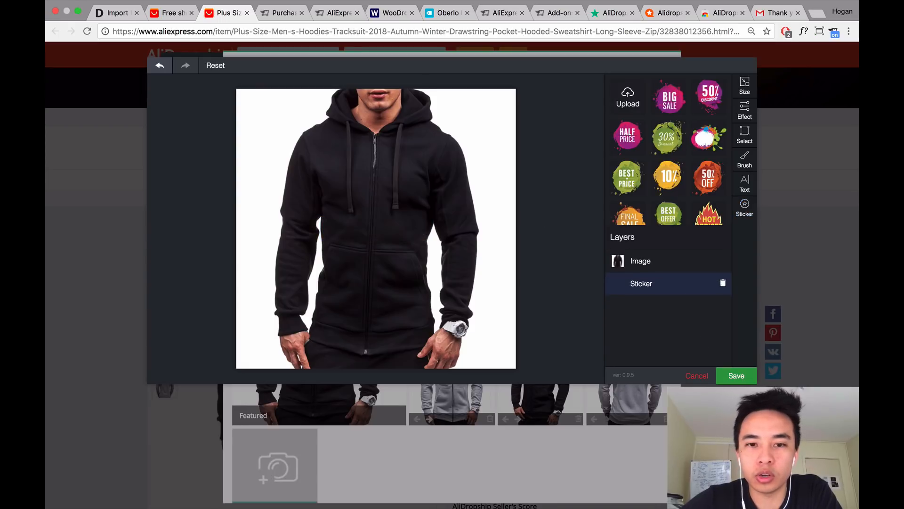
pyautogui.click(736, 377)
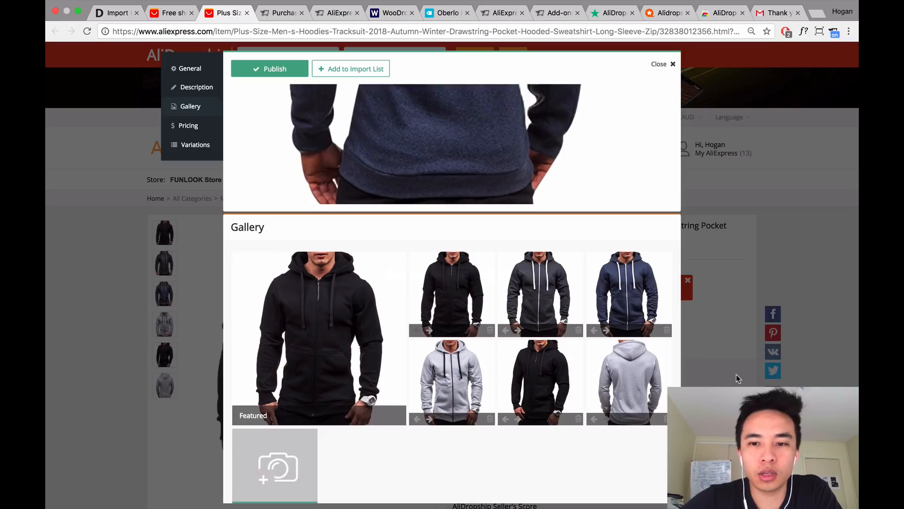
pyautogui.scroll(-2, 608, 386)
pyautogui.scroll(-7, 608, 386)
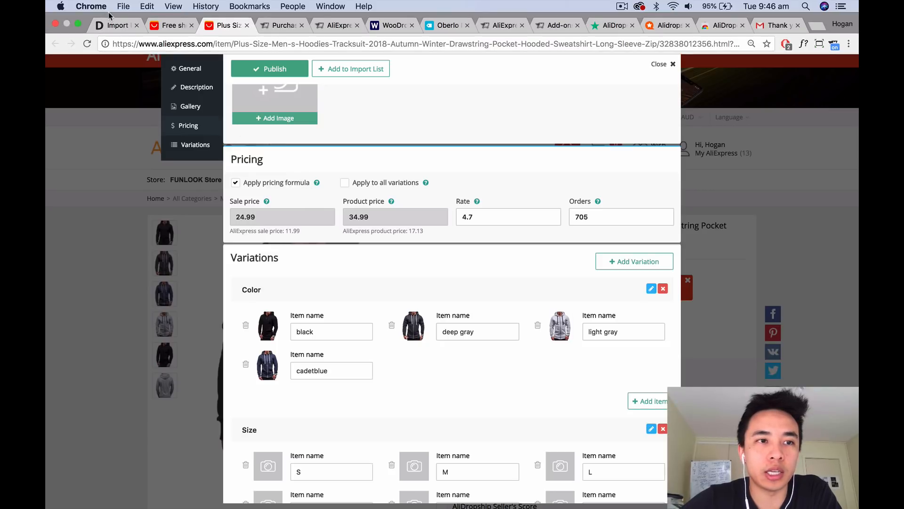
pyautogui.click(113, 14)
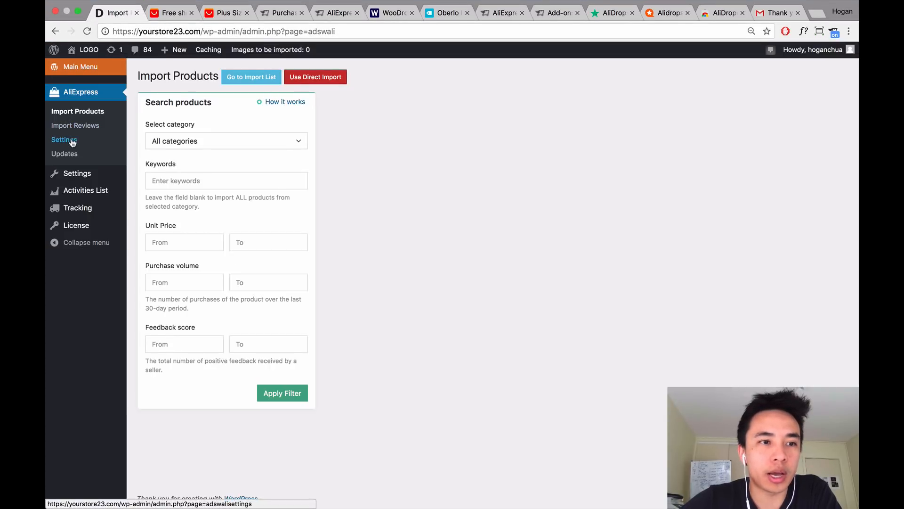
pyautogui.click(223, 18)
pyautogui.scroll(-4, 397, 269)
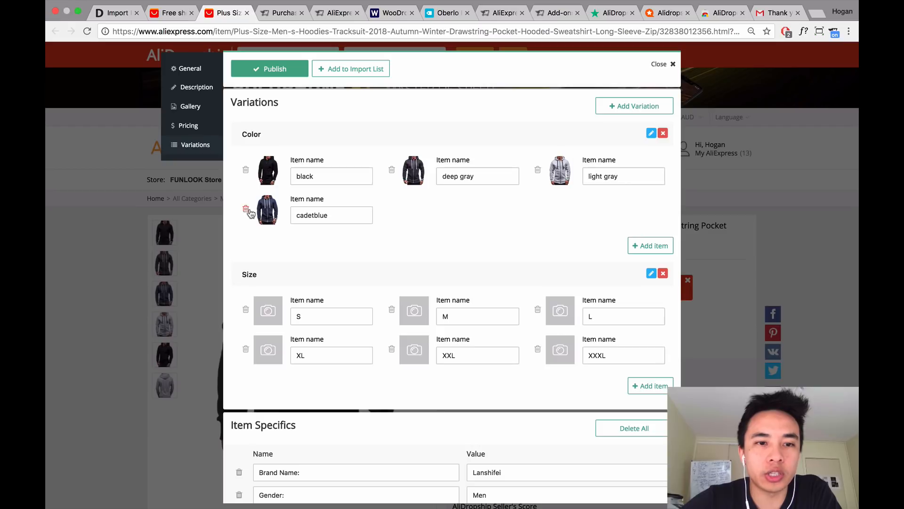
# Delete the Season and Color rows from the hoodie's Item Specifics.
pyautogui.scroll(-7, 353, 246)
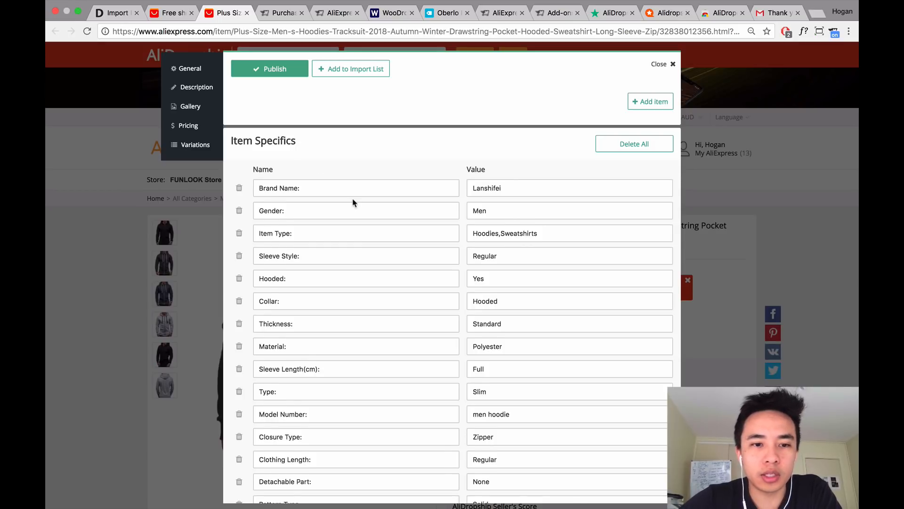
pyautogui.scroll(-3, 354, 202)
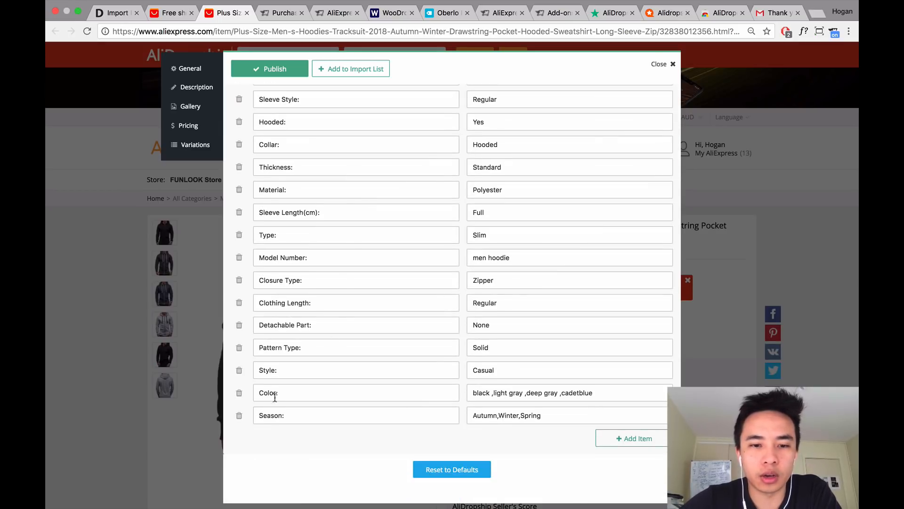
pyautogui.click(239, 416)
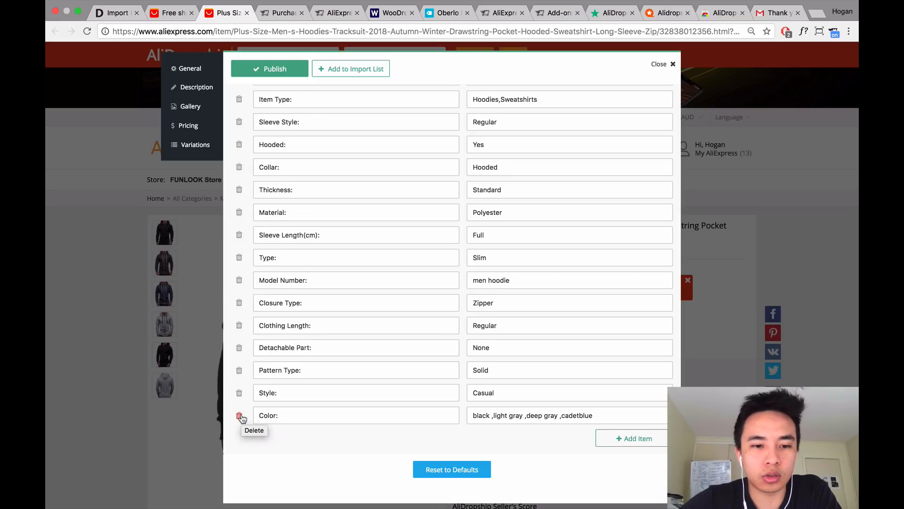
pyautogui.click(239, 417)
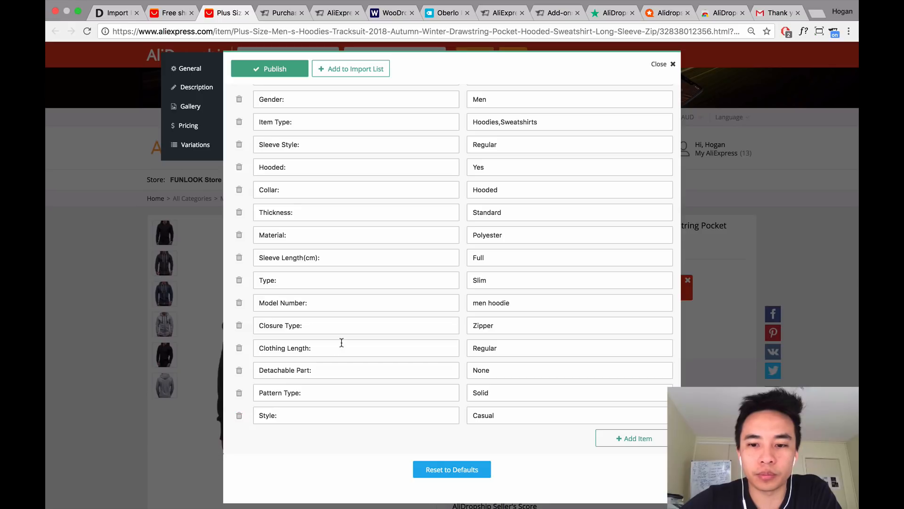
pyautogui.scroll(20, 342, 343)
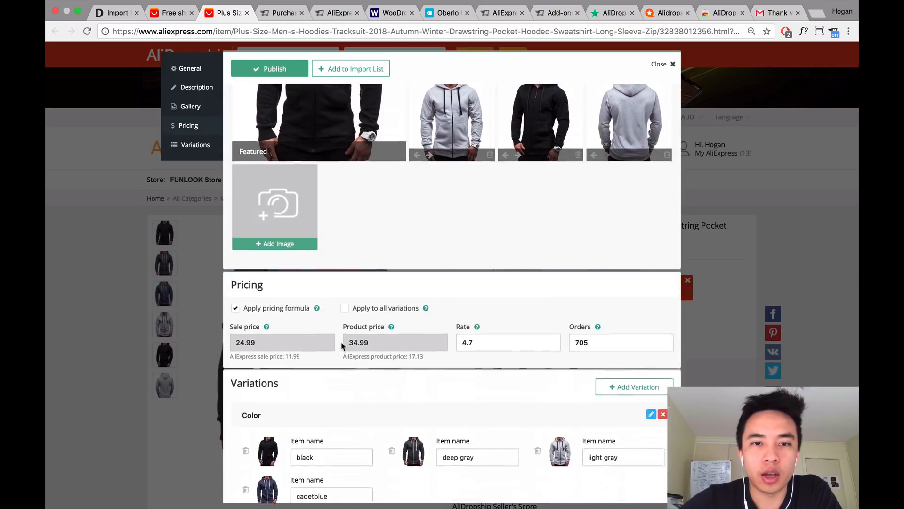
# Scroll back up to the General section, then return to WordPress Import Products with super+1.
pyautogui.scroll(20, 341, 346)
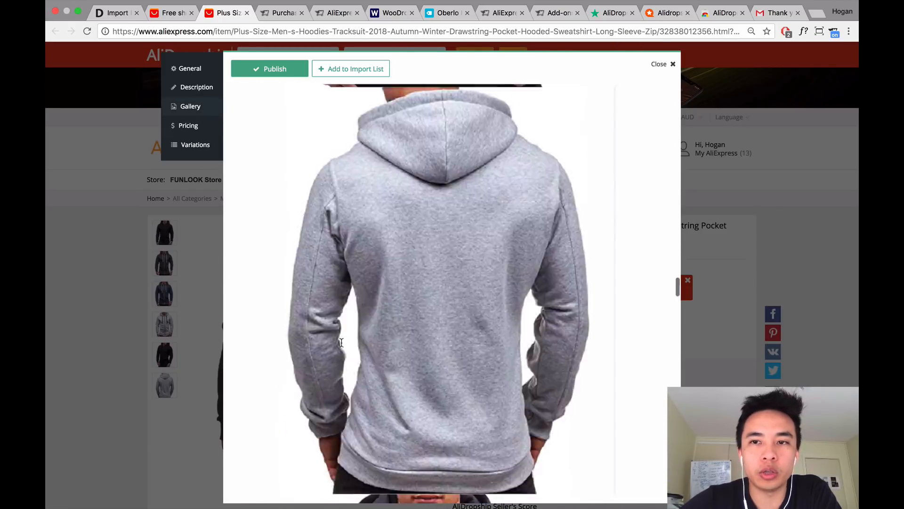
pyautogui.scroll(10, 342, 343)
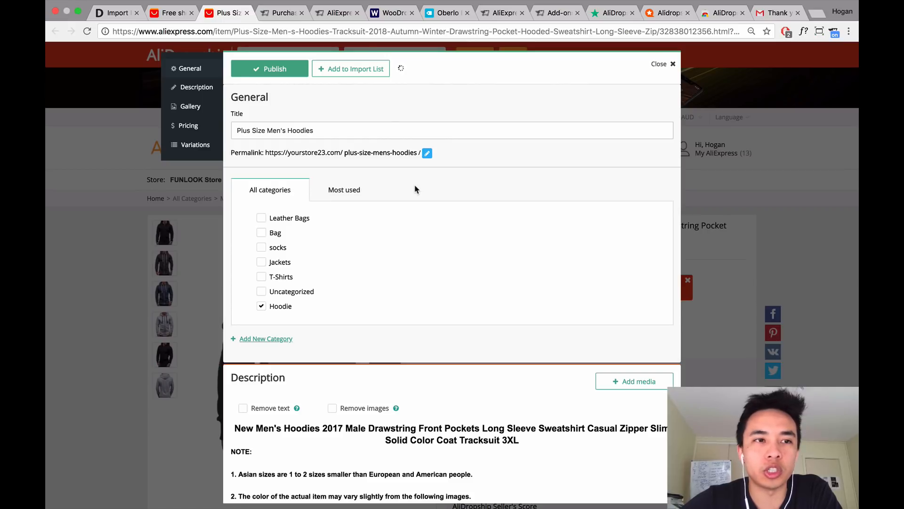
pyautogui.press('super+1')
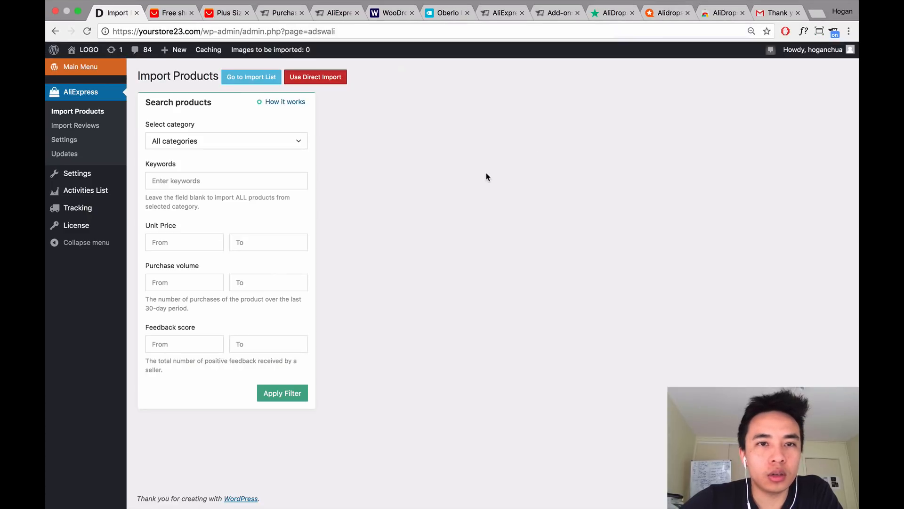
# Expand the admin menu and load the All Products list.
pyautogui.click(90, 70)
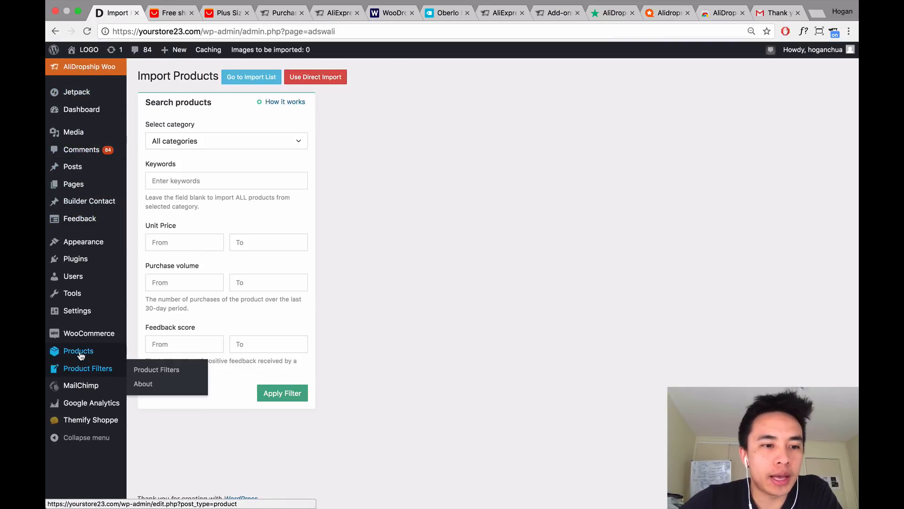
pyautogui.moveTo(81, 355)
pyautogui.moveTo(85, 336)
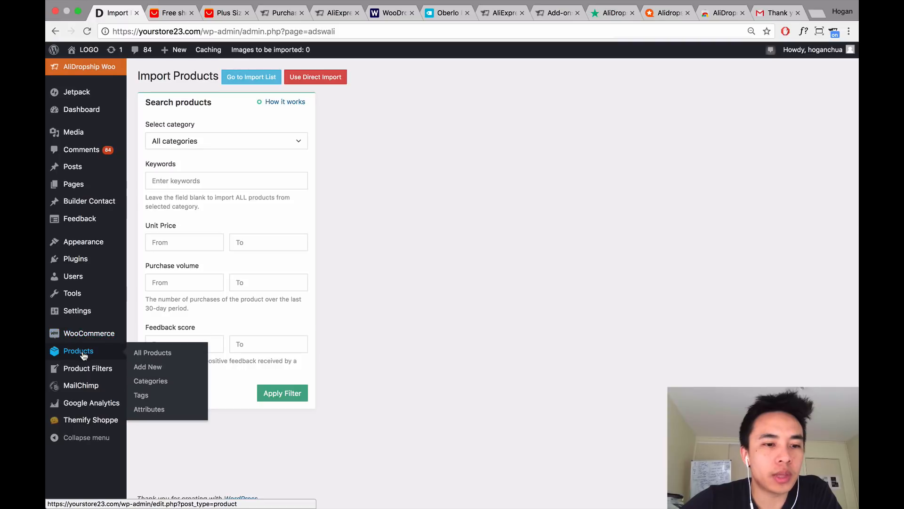
pyautogui.click(84, 355)
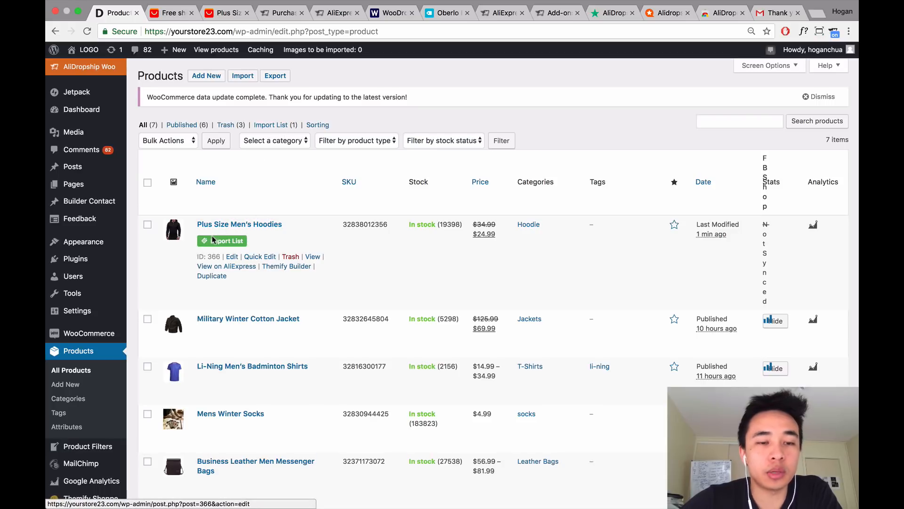
# Edit Plus Size Men's Hoodies and scroll down to its Product data box.
pyautogui.click(232, 257)
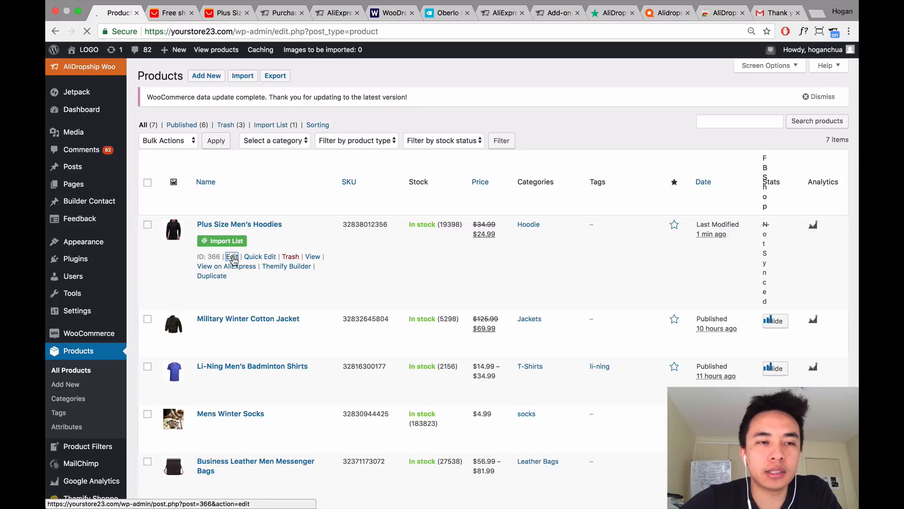
pyautogui.scroll(-10, 326, 298)
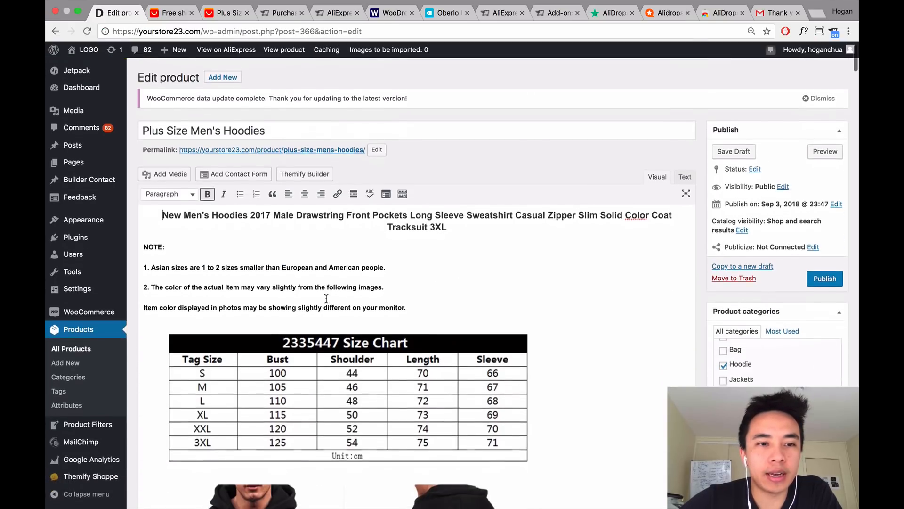
pyautogui.scroll(7, 326, 298)
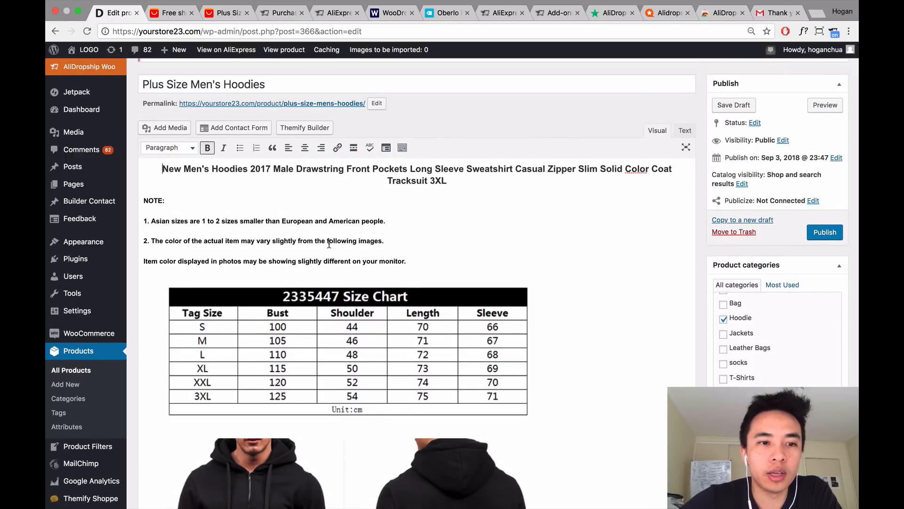
pyautogui.scroll(-15, 430, 251)
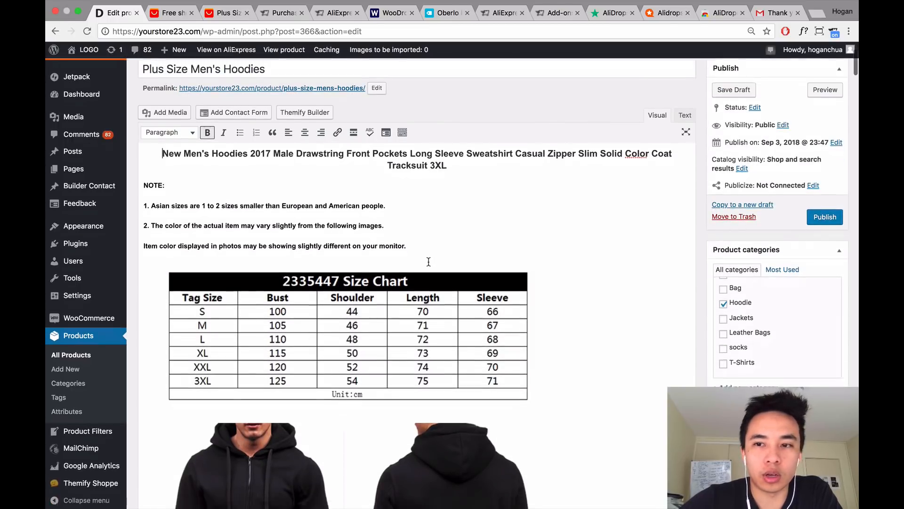
pyautogui.scroll(-20, 430, 258)
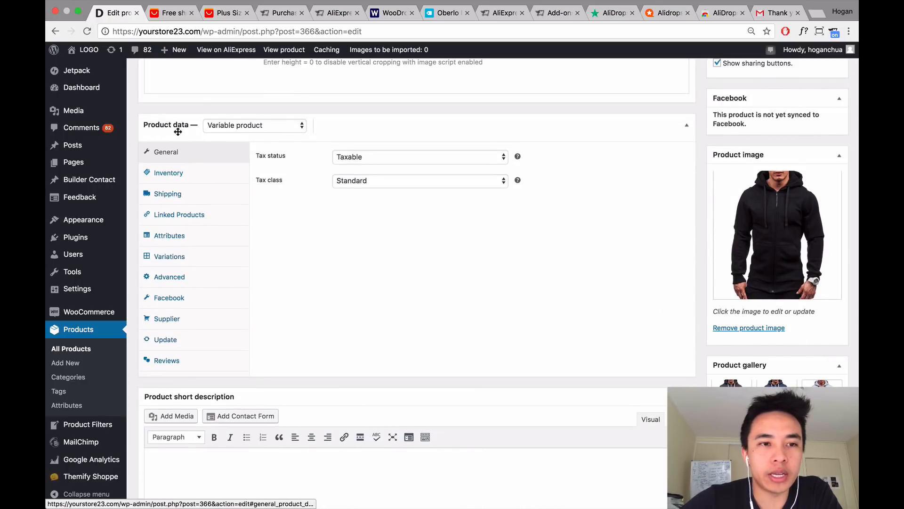
# Review Inventory, Shipping, Linked Products, Attributes, variation #390 and the Advanced settings.
pyautogui.click(176, 174)
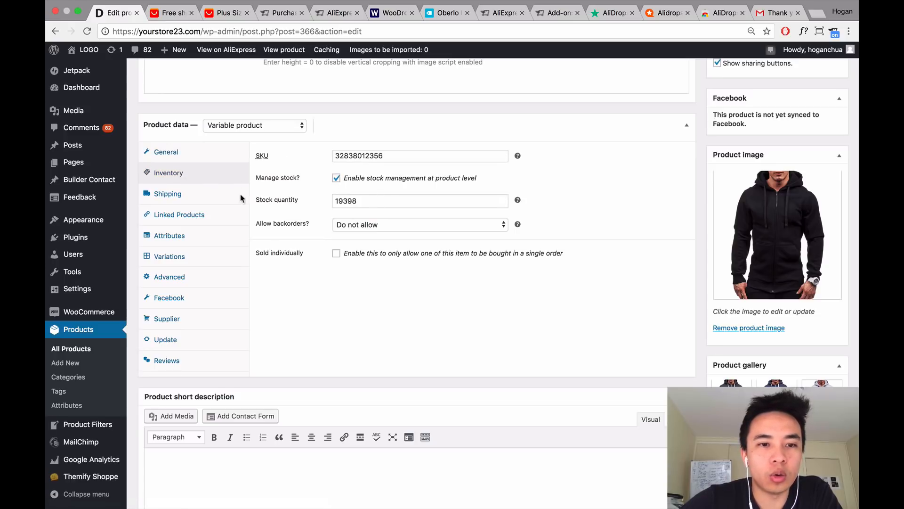
pyautogui.click(208, 196)
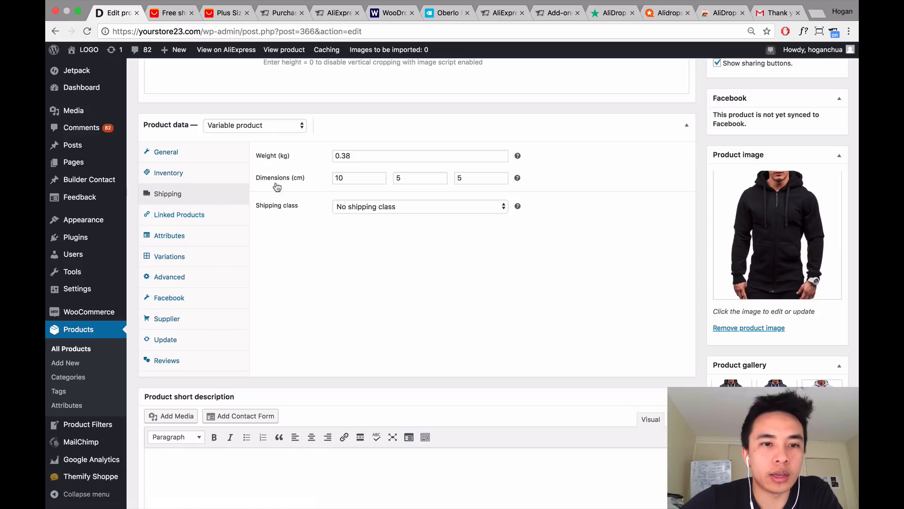
pyautogui.click(188, 220)
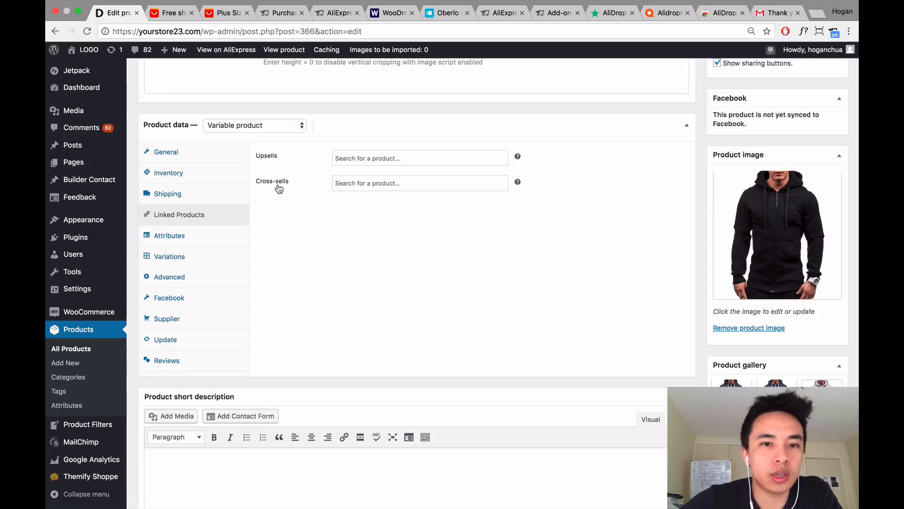
pyautogui.click(190, 235)
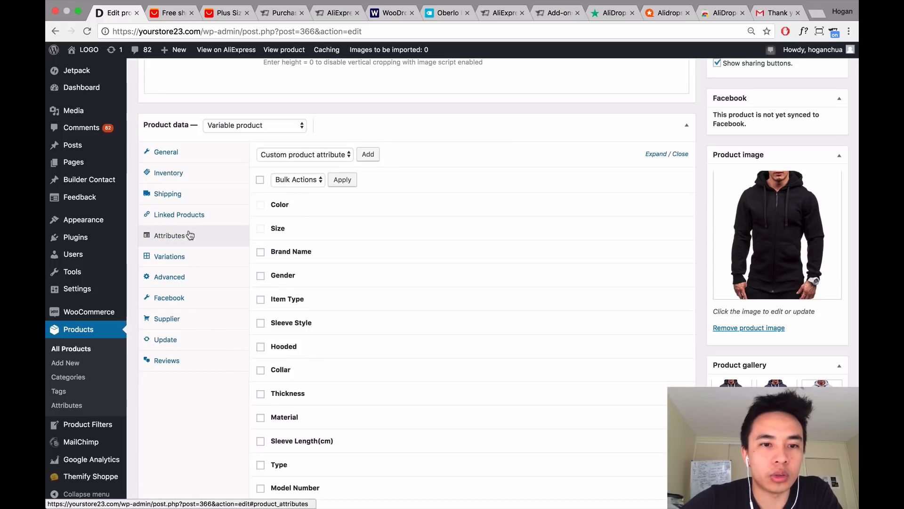
pyautogui.click(190, 257)
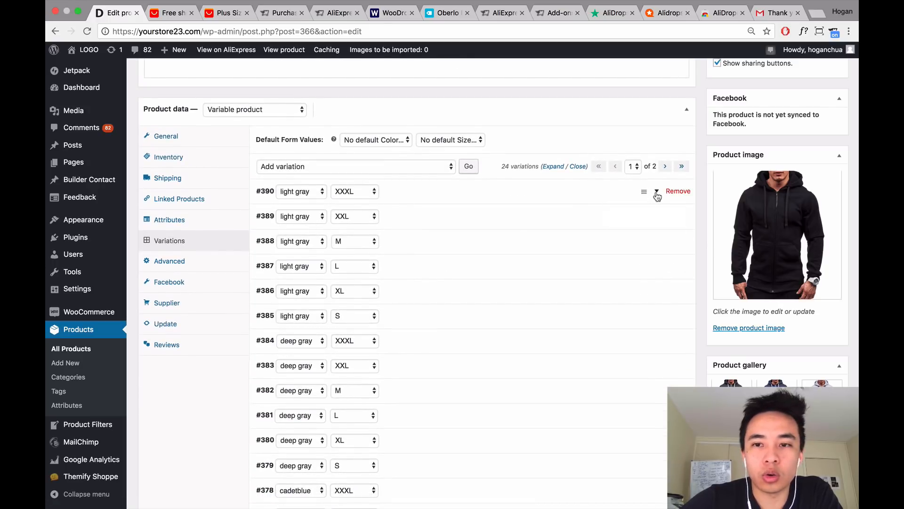
pyautogui.click(658, 193)
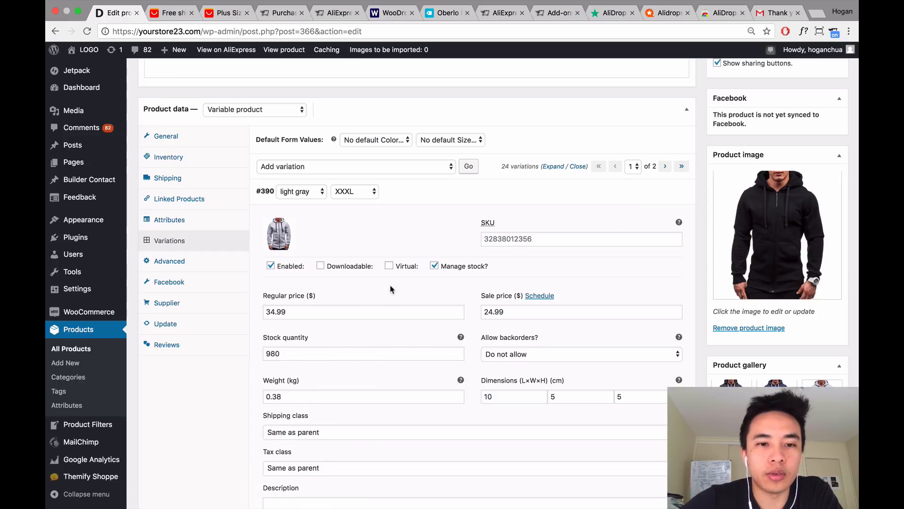
pyautogui.click(170, 262)
pyautogui.scroll(-1, 170, 266)
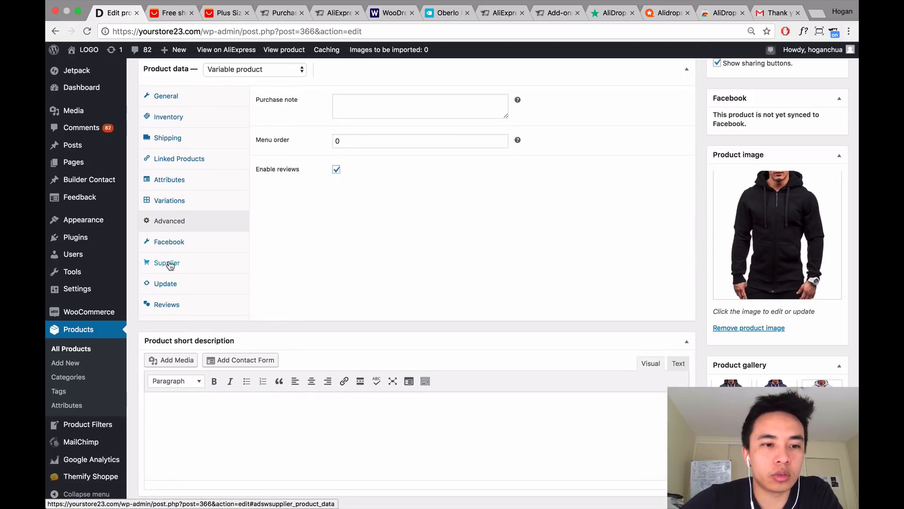
# Import the hoodie's AliExpress reviews rated 4 stars and higher, bringing in 16 reviews.
pyautogui.click(164, 310)
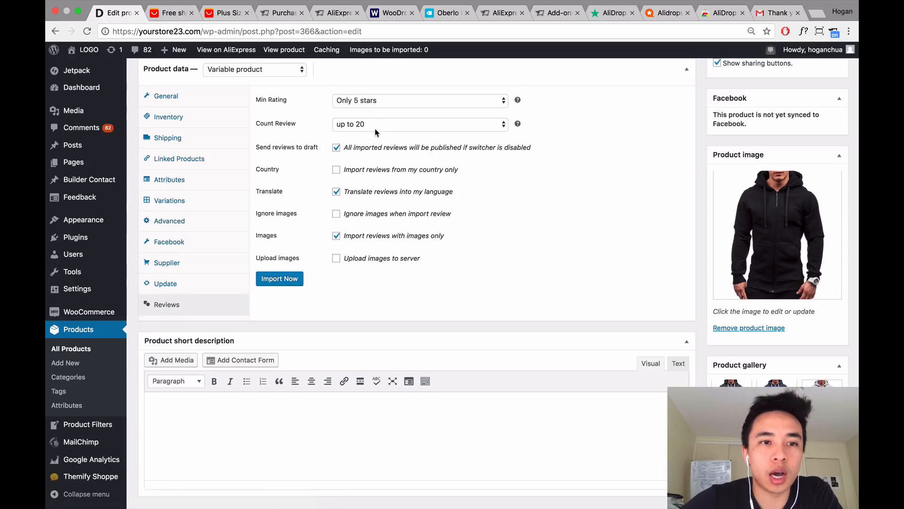
pyautogui.click(411, 102)
pyautogui.click(405, 110)
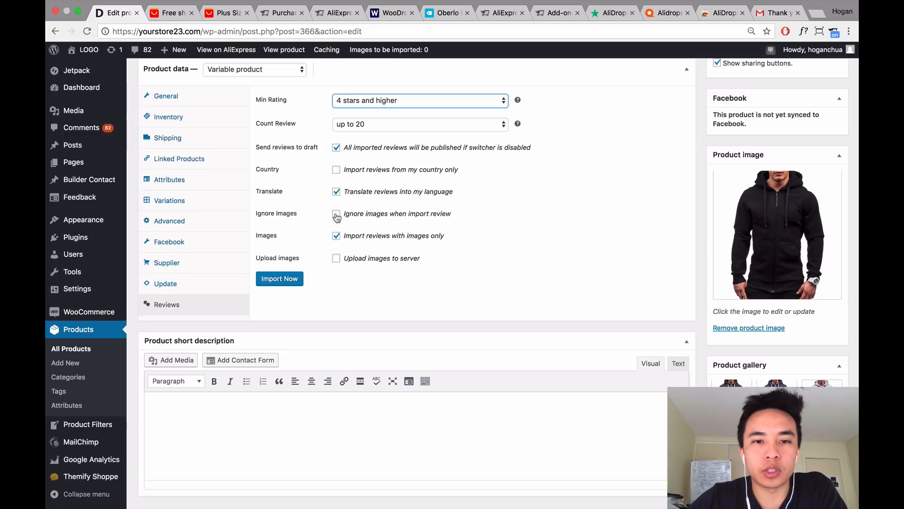
pyautogui.click(281, 279)
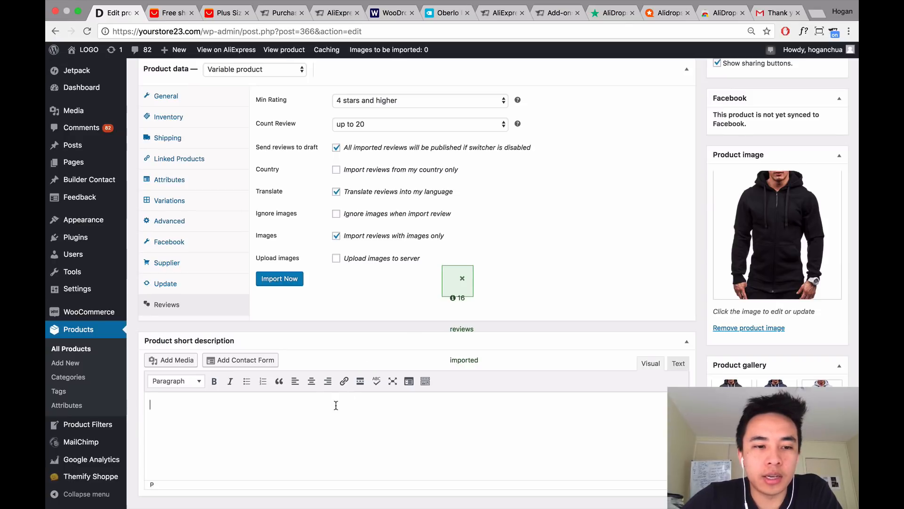
pyautogui.scroll(-1, 335, 405)
pyautogui.scroll(8, 377, 402)
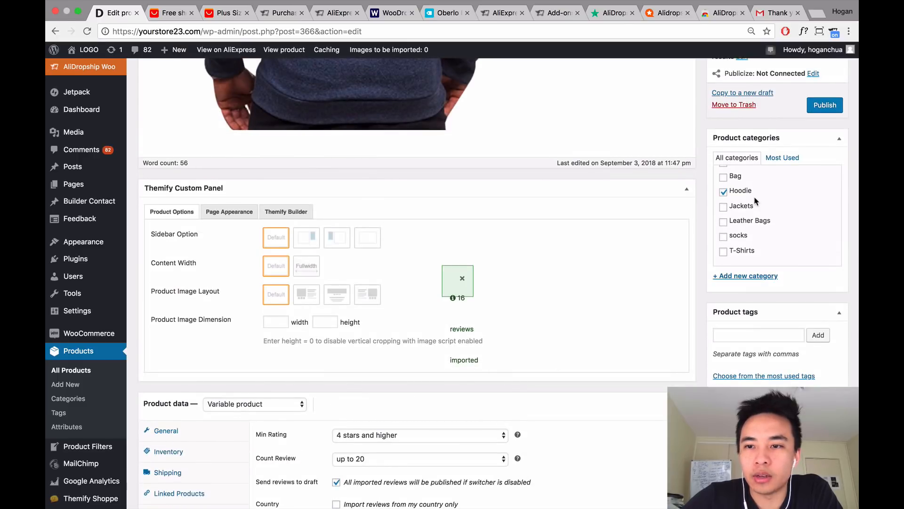
pyautogui.scroll(1, 757, 194)
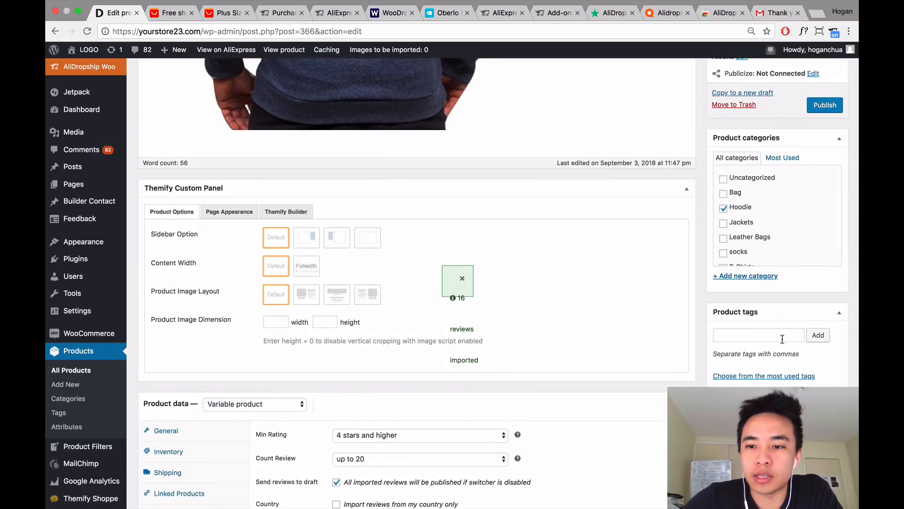
pyautogui.scroll(5, 782, 339)
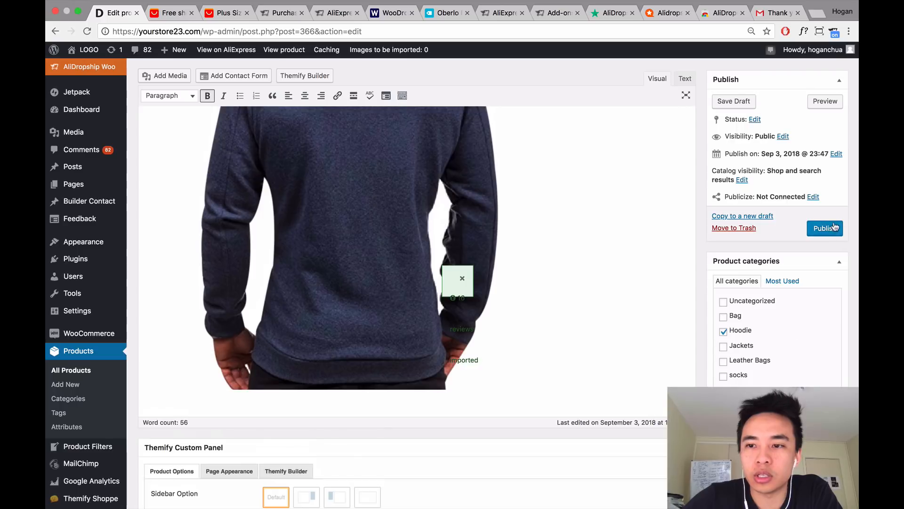
# Publish the hoodie and browse its live product page in the store.
pyautogui.click(832, 228)
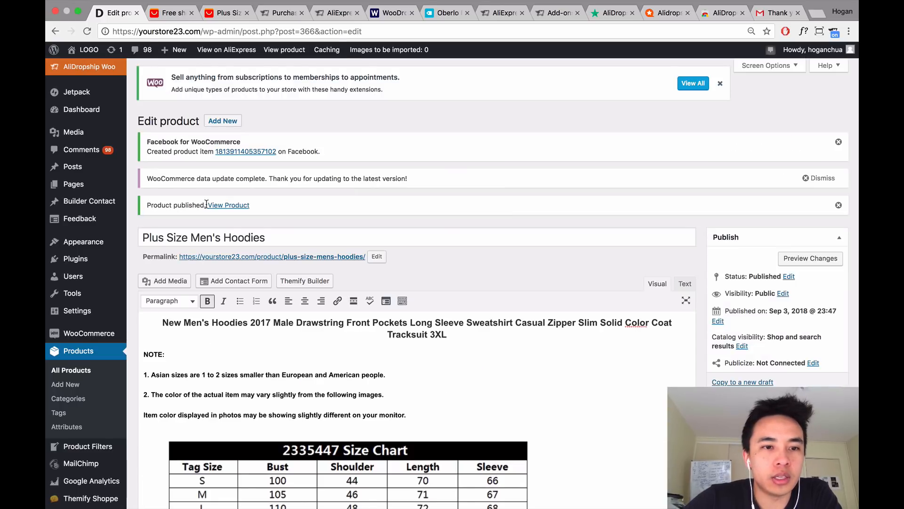
pyautogui.click(222, 207)
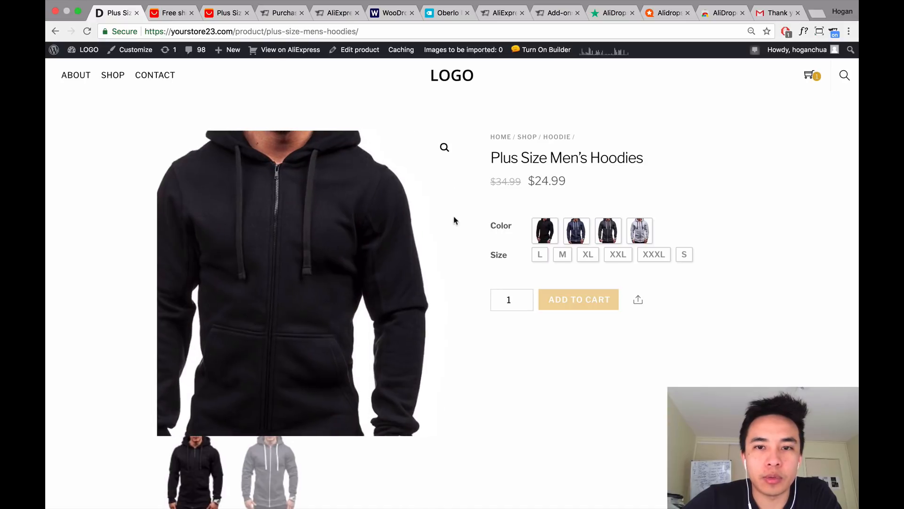
pyautogui.scroll(-1, 558, 239)
pyautogui.scroll(-10, 559, 240)
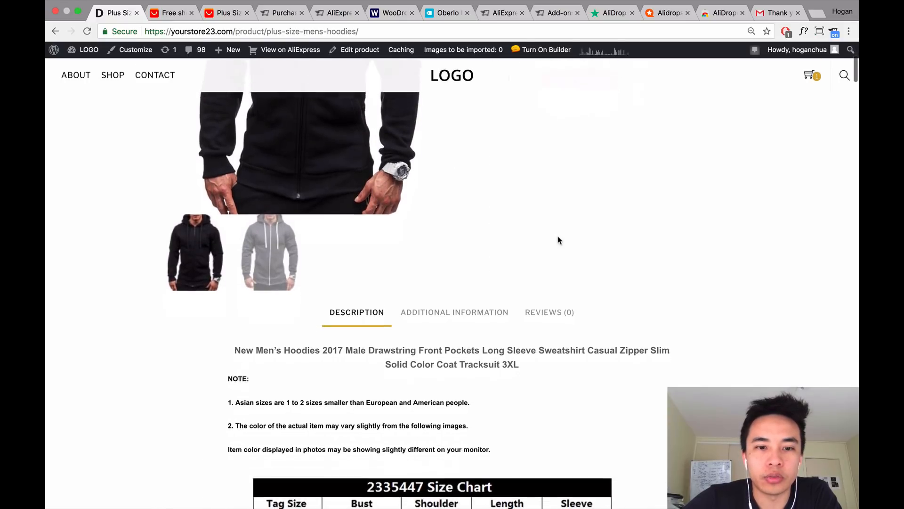
pyautogui.scroll(-20, 559, 240)
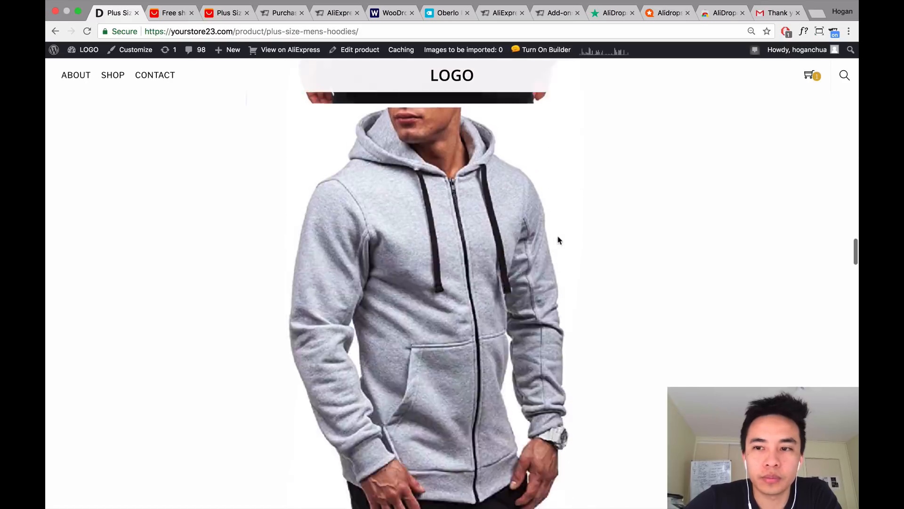
pyautogui.scroll(-10, 558, 240)
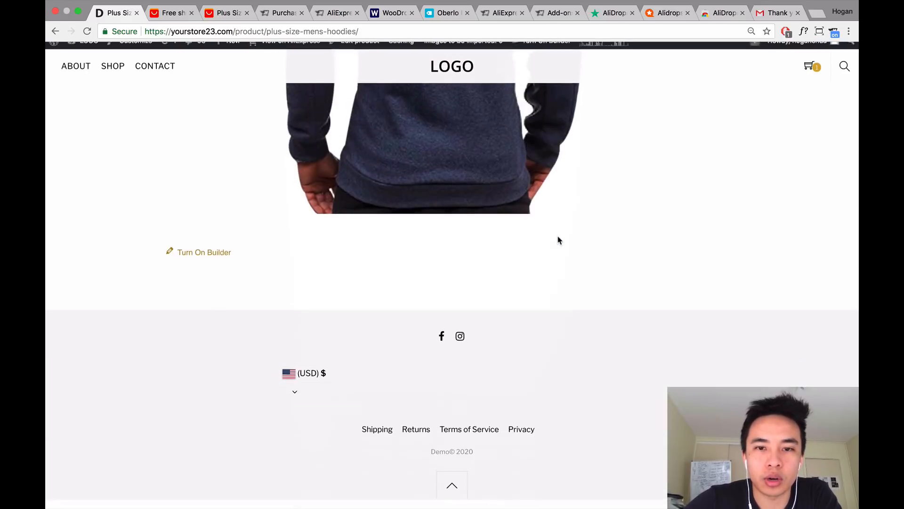
# Check the hoodie's customer reviews on the store, then return to the admin Dashboard.
pyautogui.scroll(15, 559, 240)
pyautogui.scroll(20, 558, 252)
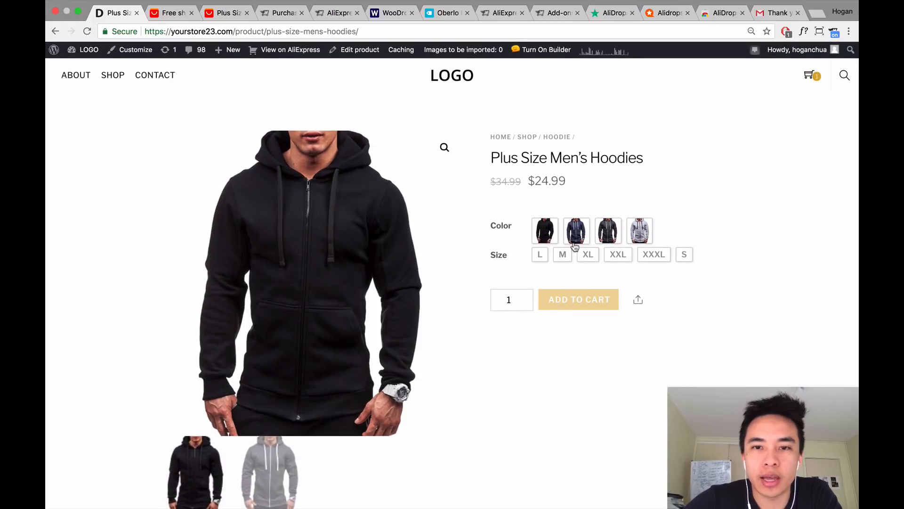
pyautogui.scroll(-8, 487, 320)
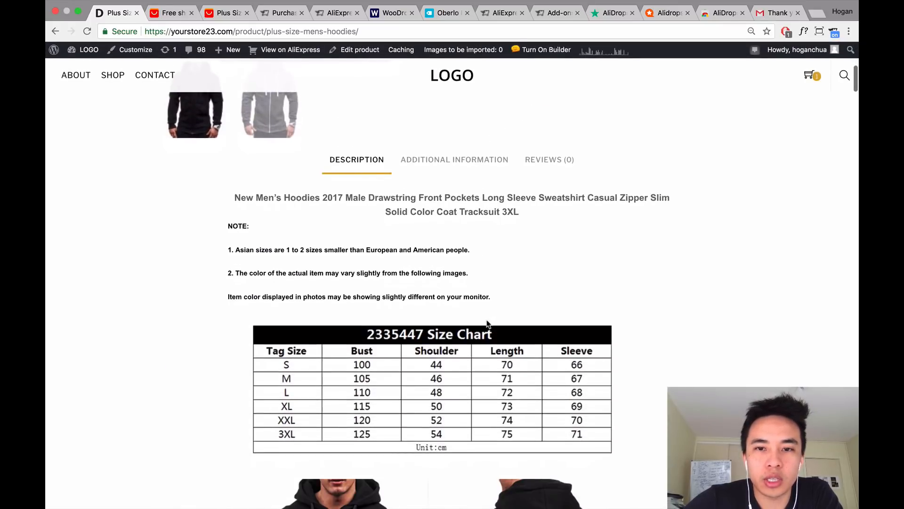
pyautogui.click(539, 167)
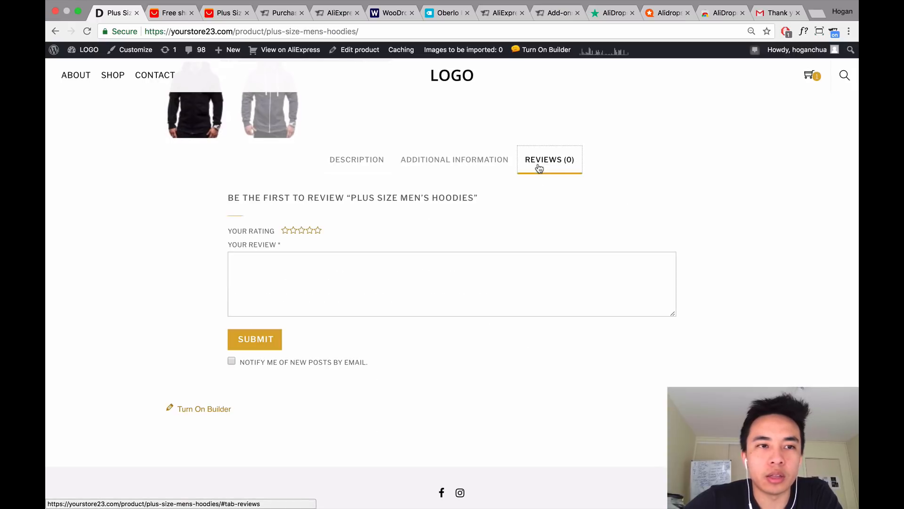
pyautogui.click(83, 68)
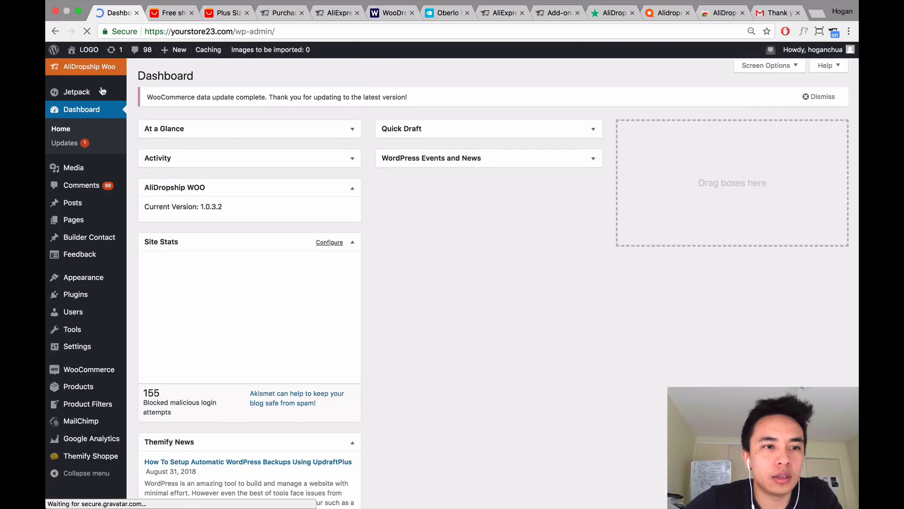
# Open Comments and scroll through the 103 imported reviews, 98 of them pending.
pyautogui.click(73, 186)
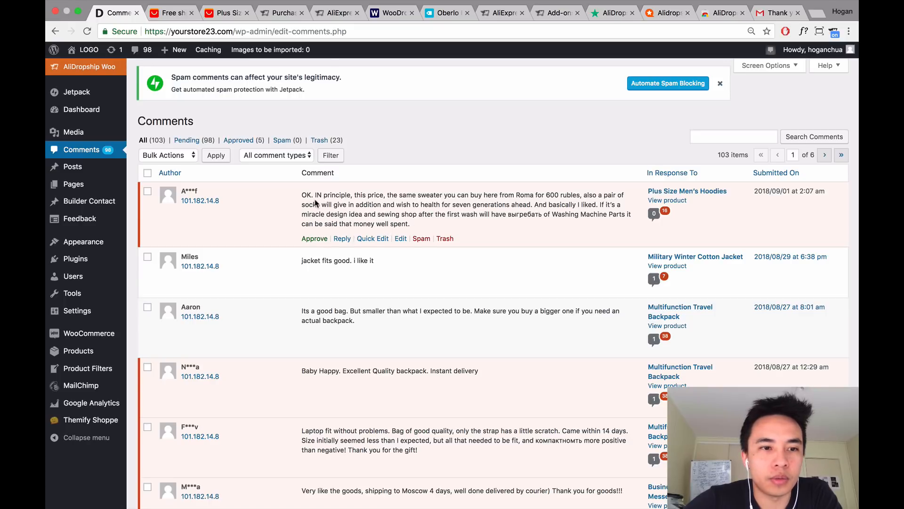
pyautogui.scroll(-5, 387, 220)
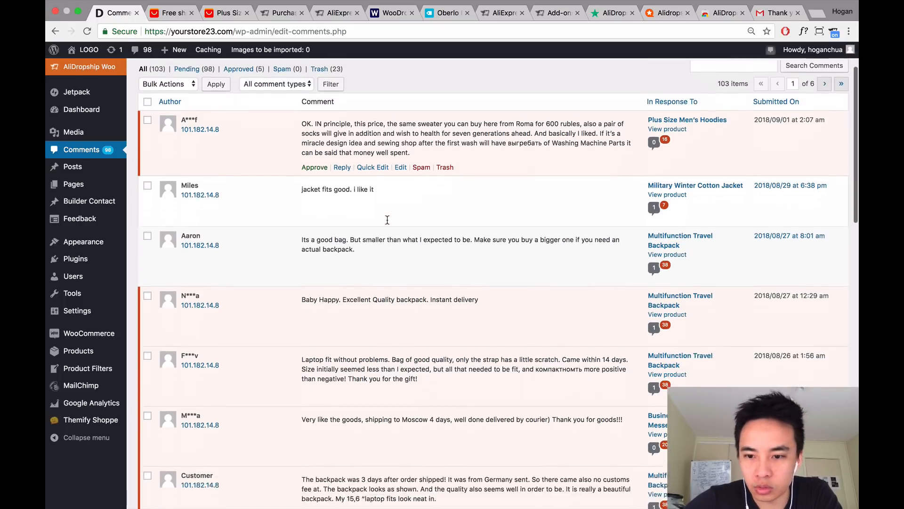
pyautogui.scroll(5, 387, 220)
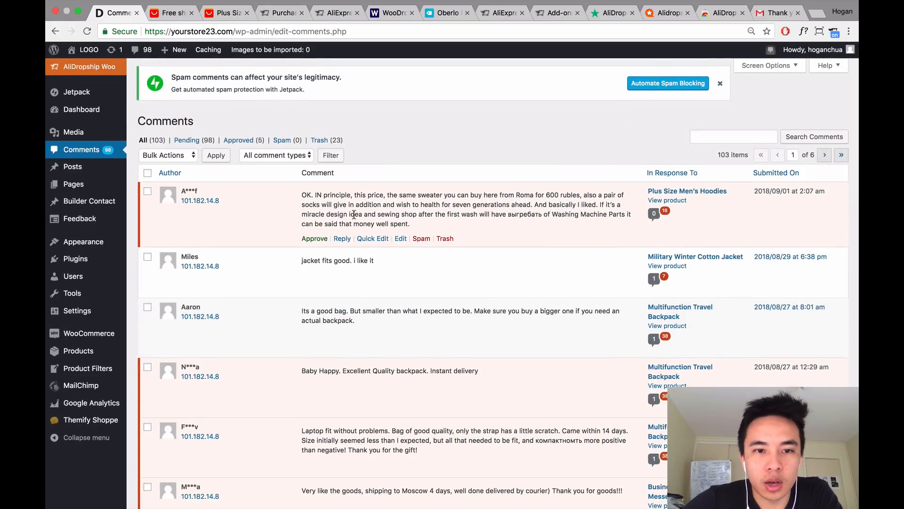
# Open the first hoodie review for editing and compare it with the AliExpress buyer feedback.
pyautogui.click(398, 239)
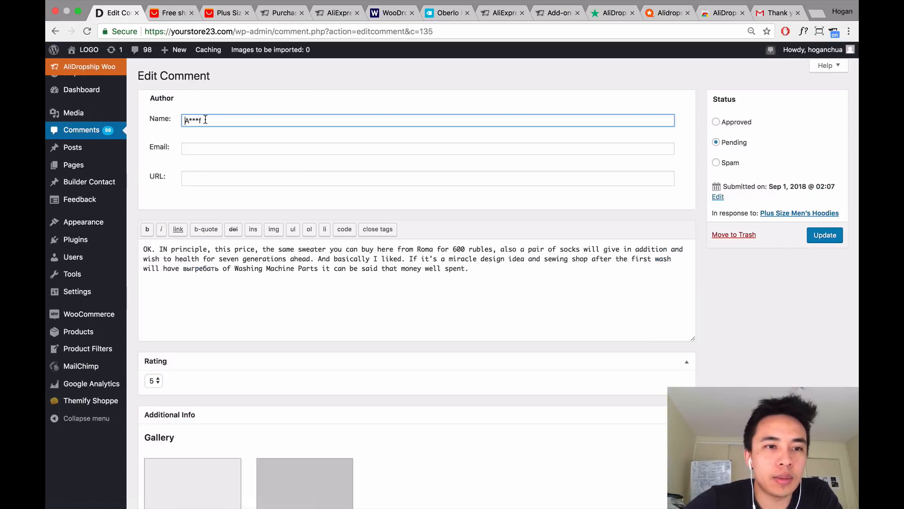
pyautogui.moveTo(205, 119); pyautogui.dragTo(186, 119)
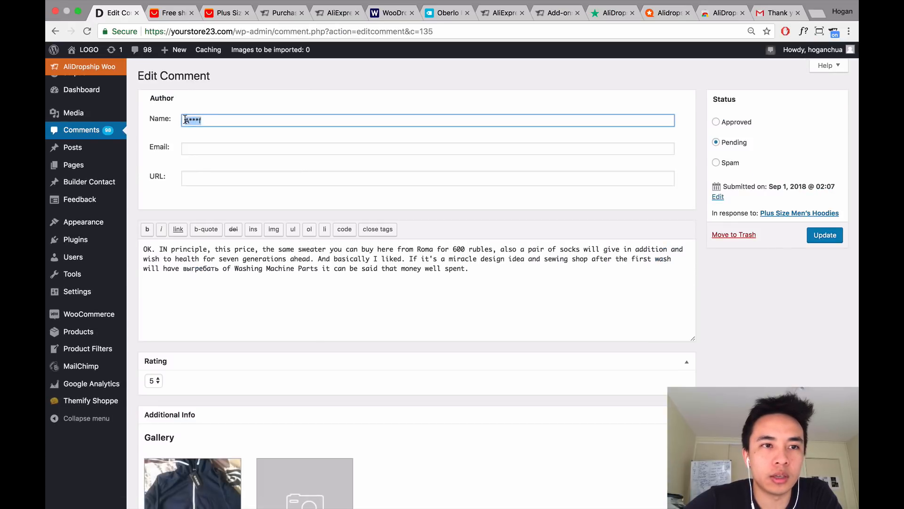
pyautogui.click(222, 18)
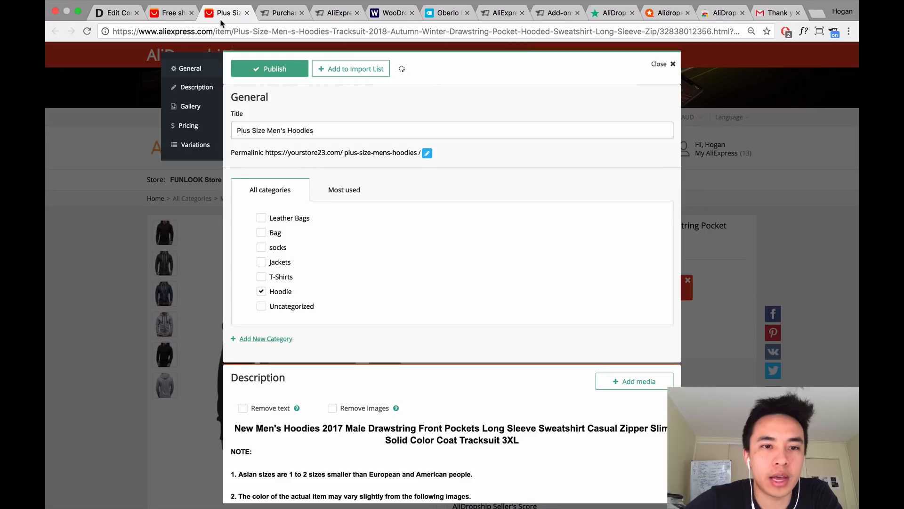
pyautogui.click(674, 64)
pyautogui.scroll(-5, 450, 246)
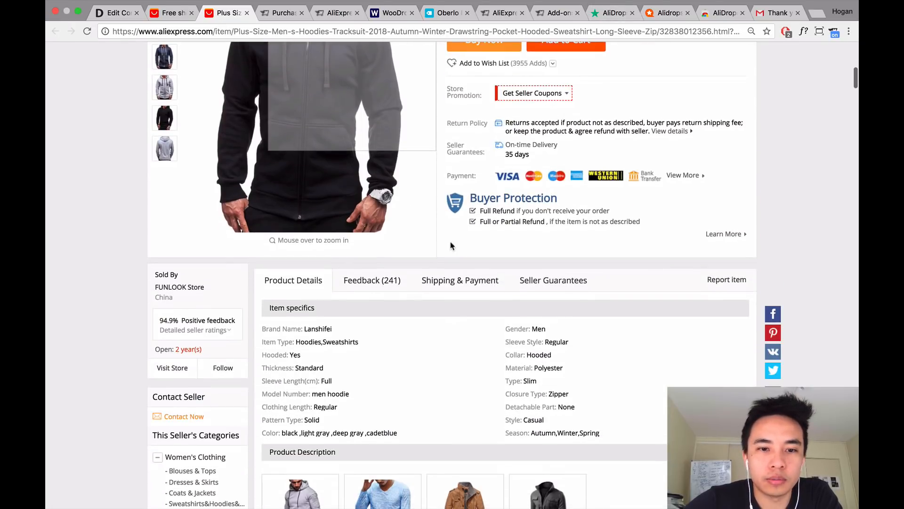
pyautogui.click(392, 280)
pyautogui.scroll(-3, 393, 281)
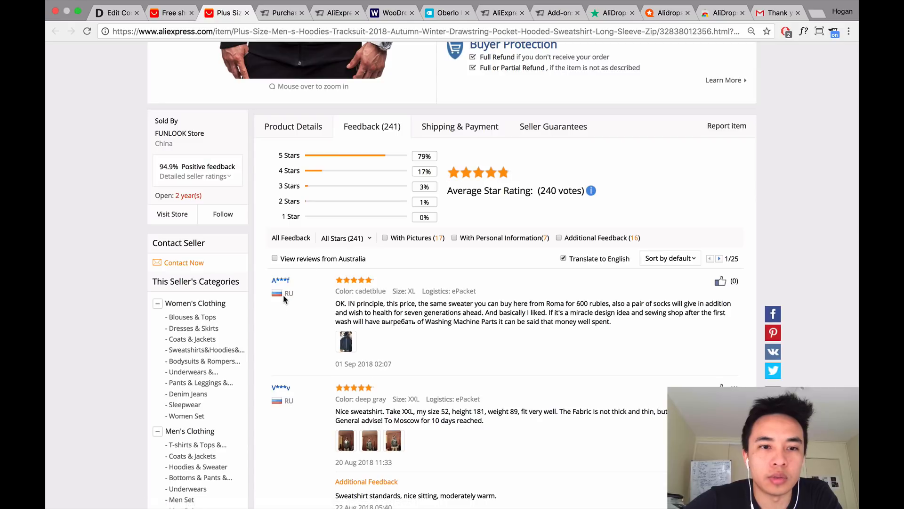
pyautogui.click(113, 13)
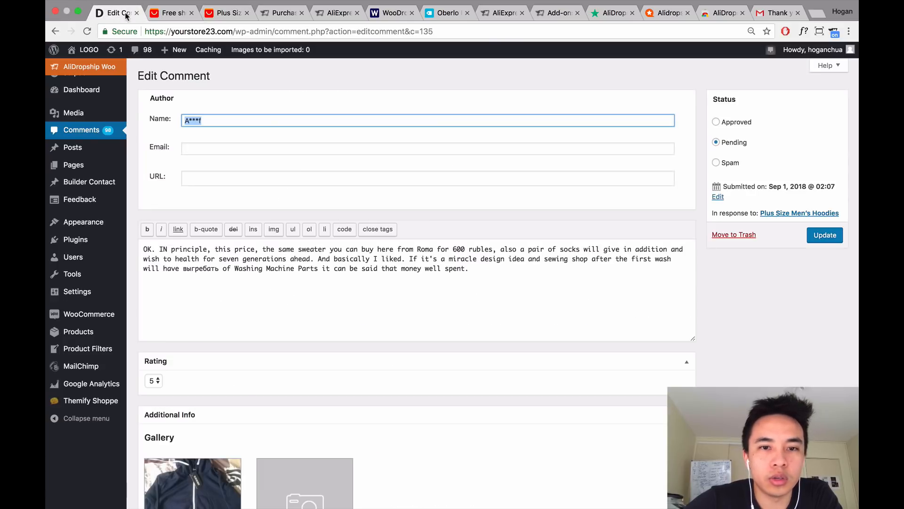
# Change the review's author name to Aaron and inspect the review text.
pyautogui.write('Aaron')
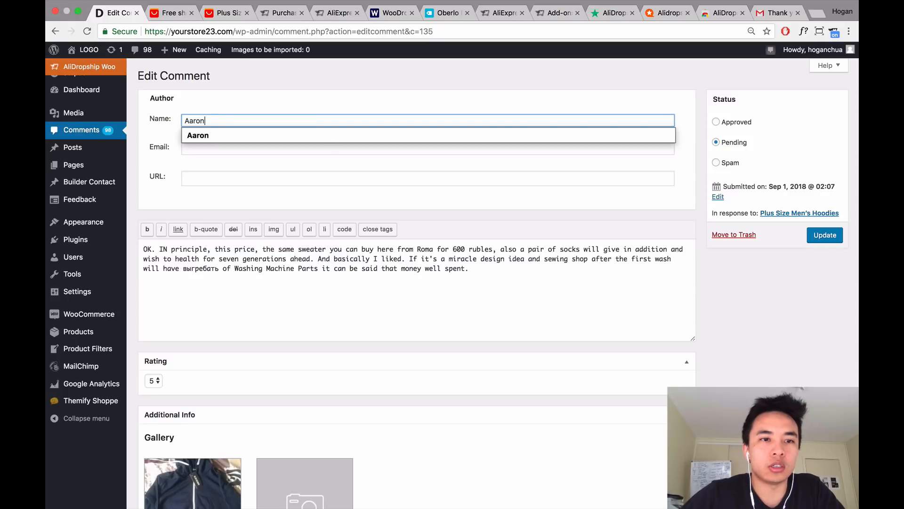
pyautogui.click(328, 139)
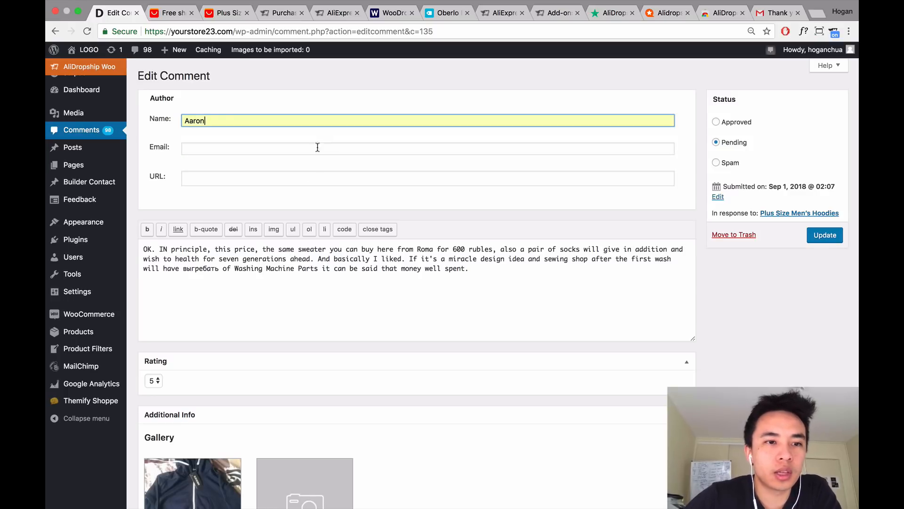
pyautogui.moveTo(471, 269); pyautogui.dragTo(197, 251)
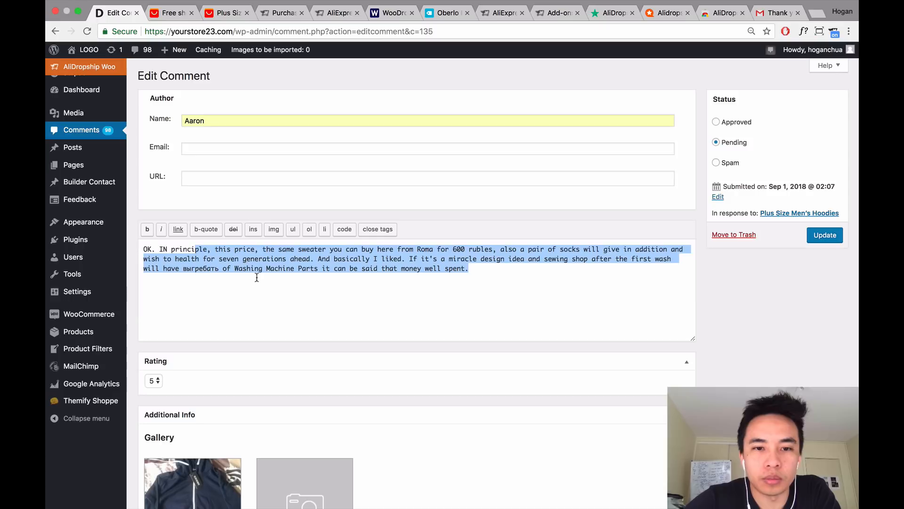
pyautogui.click(298, 269)
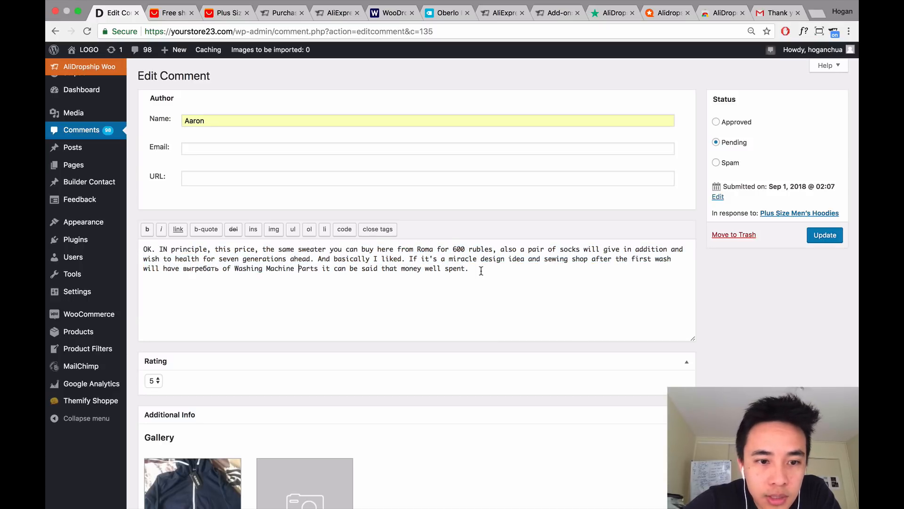
pyautogui.moveTo(219, 267); pyautogui.dragTo(181, 267)
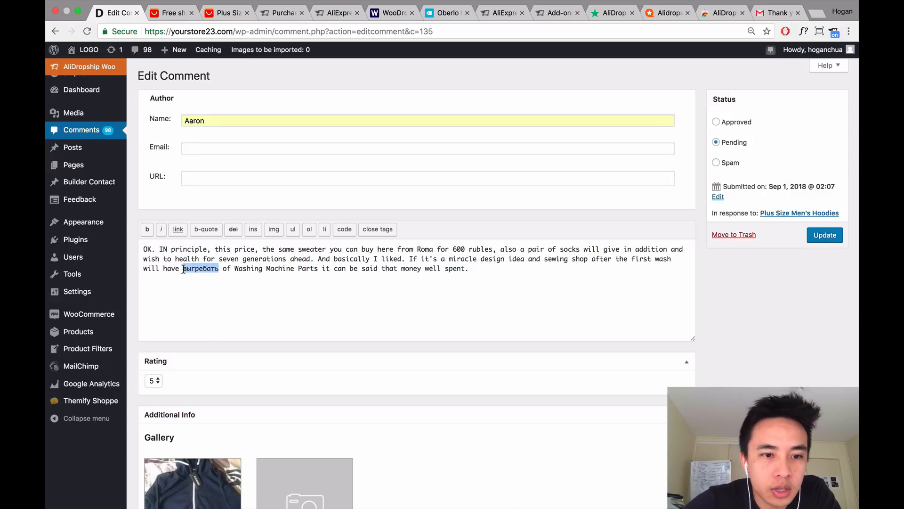
# Open the review photo in the image editor and cancel without changes.
pyautogui.scroll(-3, 186, 269)
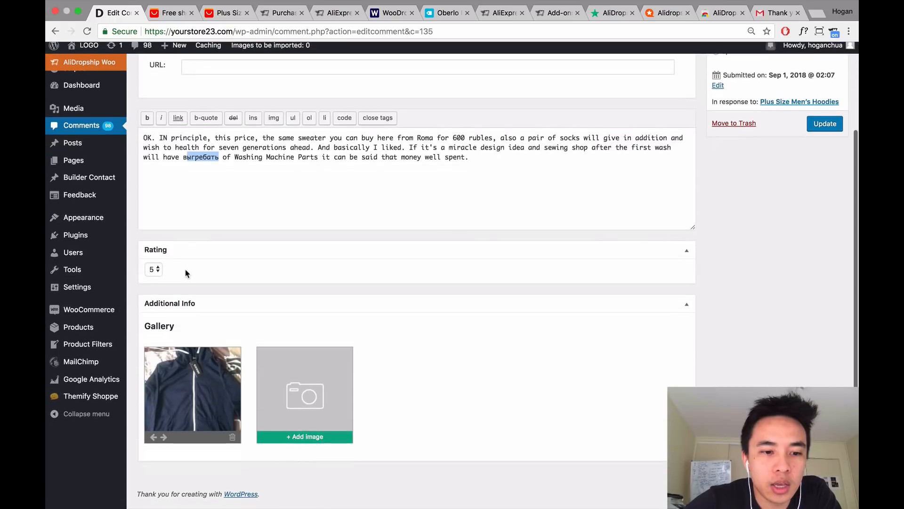
pyautogui.moveTo(188, 437)
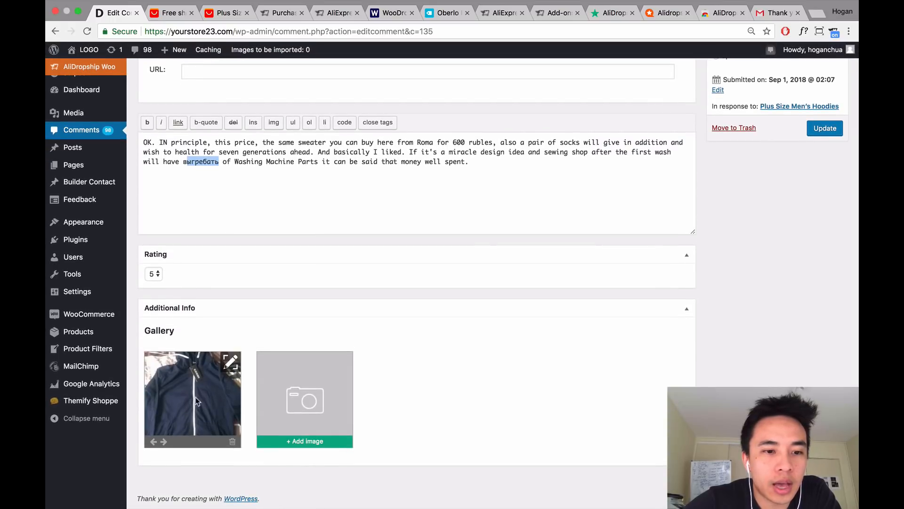
pyautogui.click(228, 365)
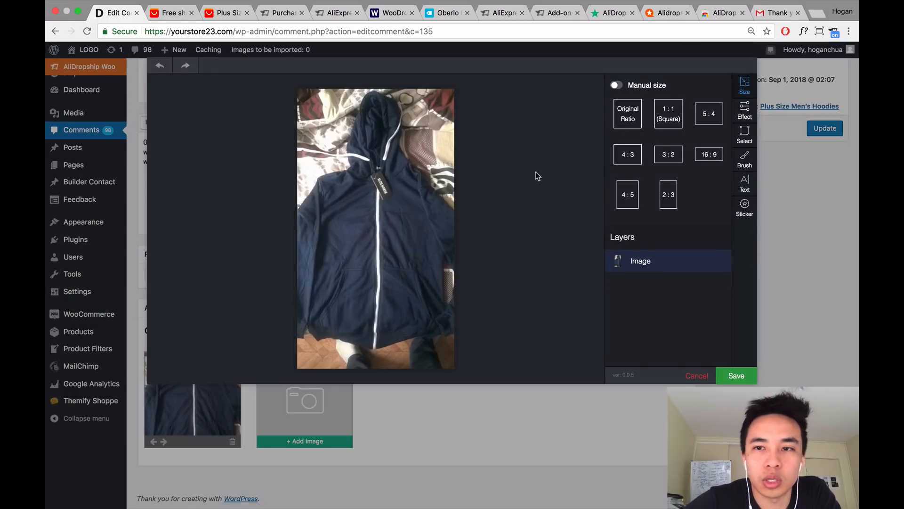
pyautogui.click(698, 375)
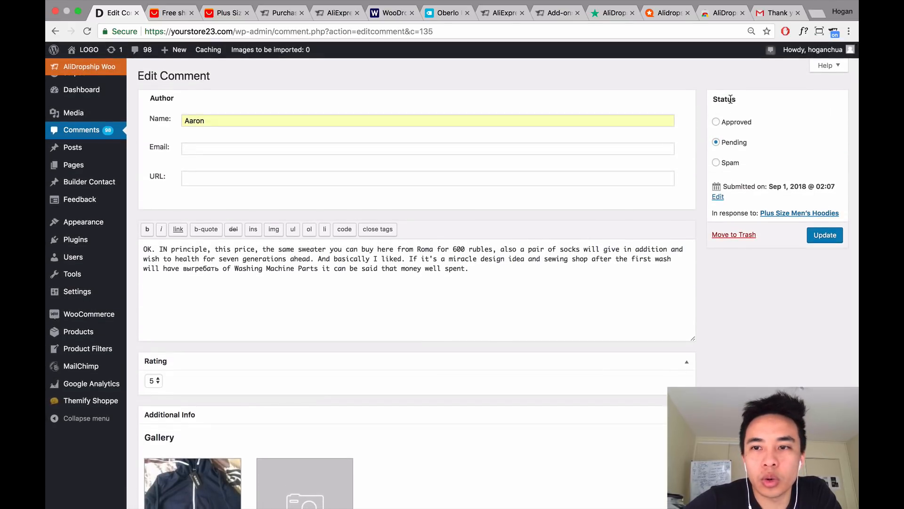
# Save the edited review and visit the storefront shop page.
pyautogui.click(839, 236)
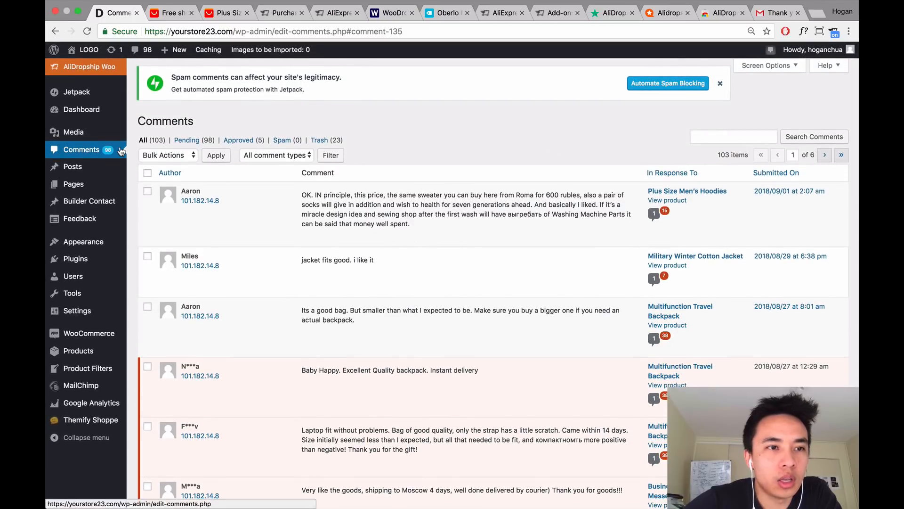
pyautogui.moveTo(83, 56)
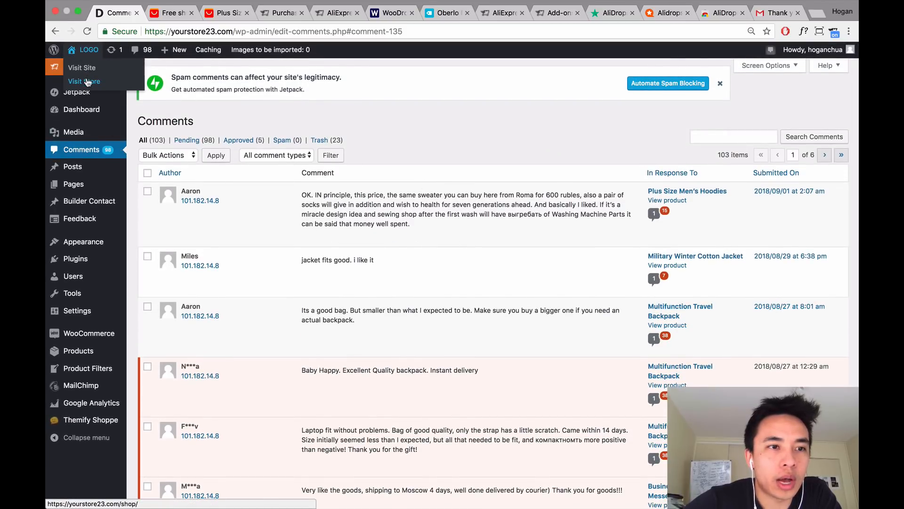
pyautogui.click(86, 81)
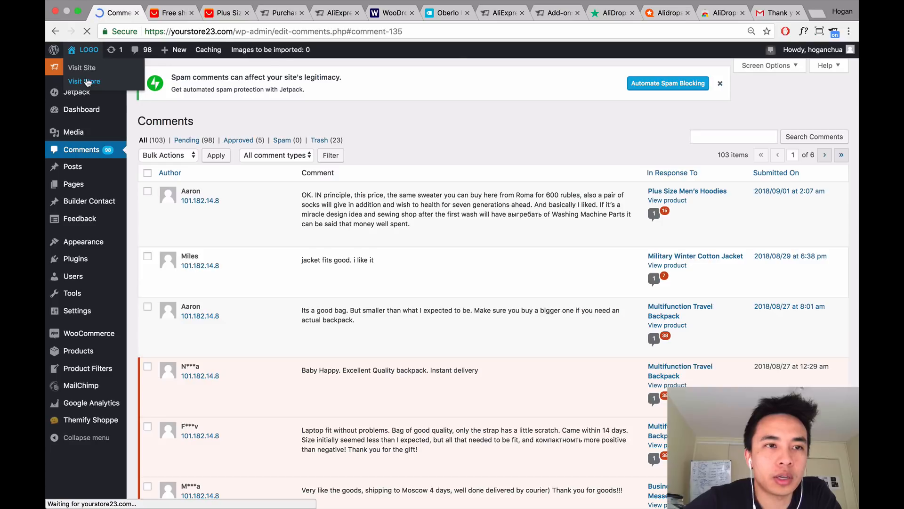
pyautogui.scroll(-5, 482, 176)
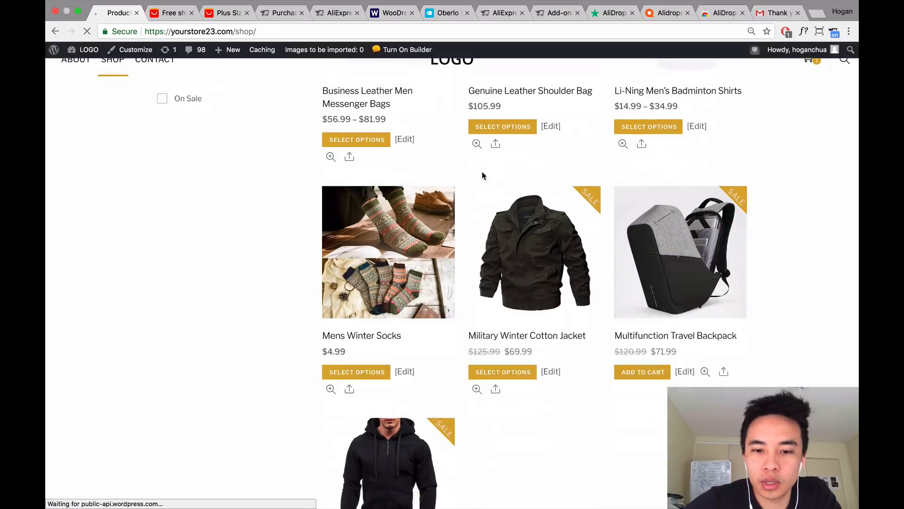
pyautogui.scroll(-2, 483, 175)
# Check Aaron's 5-star review and its photo on the Plus Size Men's Hoodies page.
pyautogui.click(422, 374)
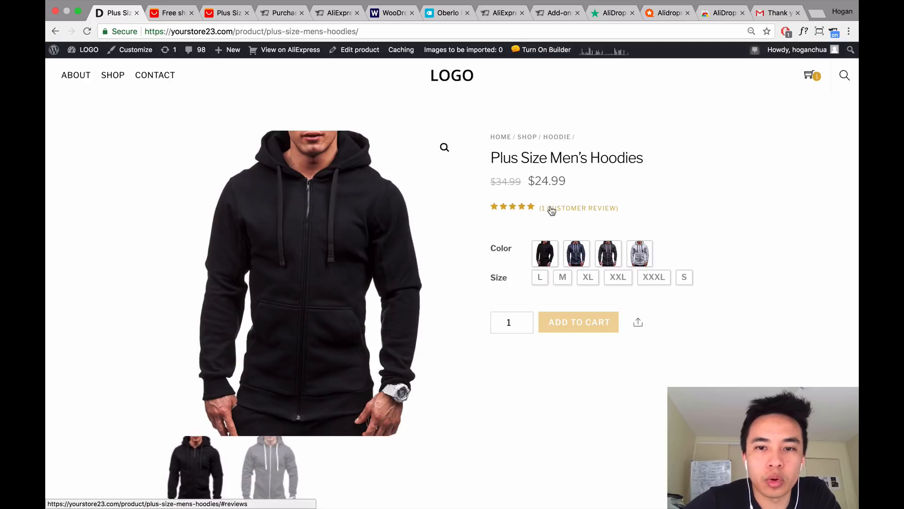
pyautogui.click(552, 210)
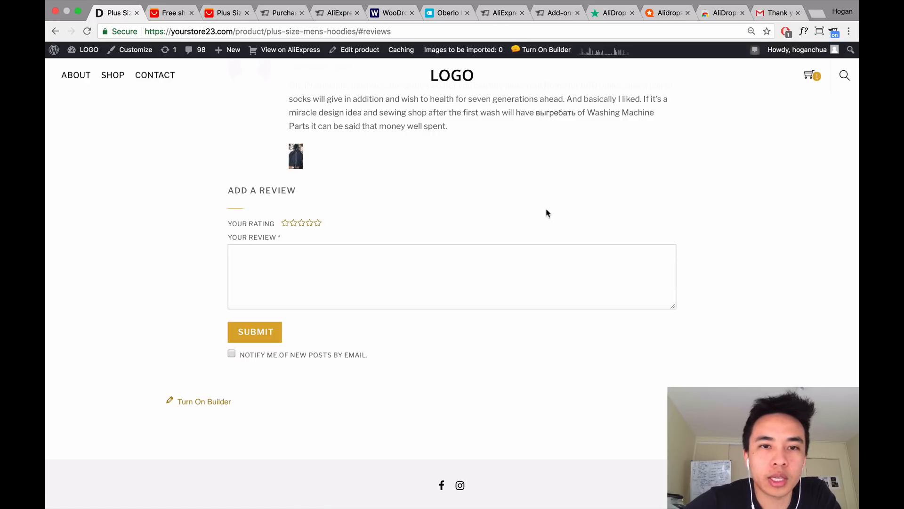
pyautogui.moveTo(448, 255); pyautogui.dragTo(388, 243)
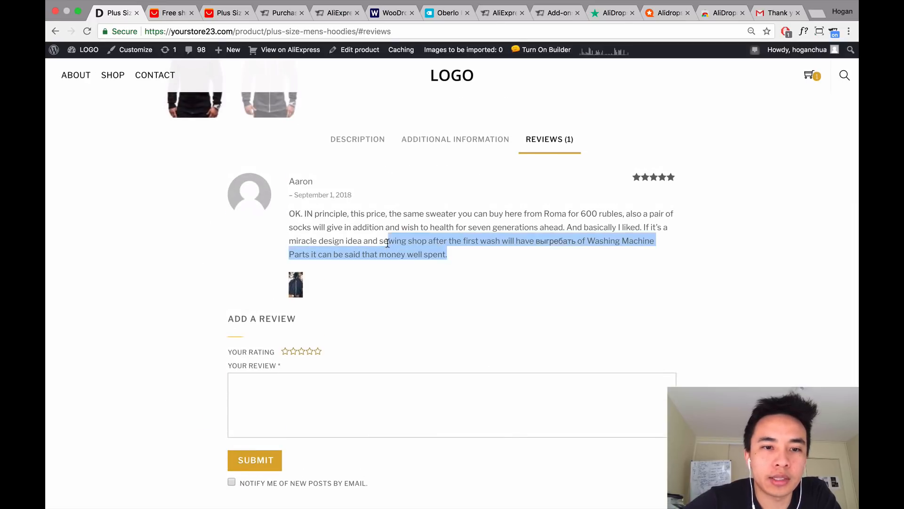
pyautogui.click(298, 284)
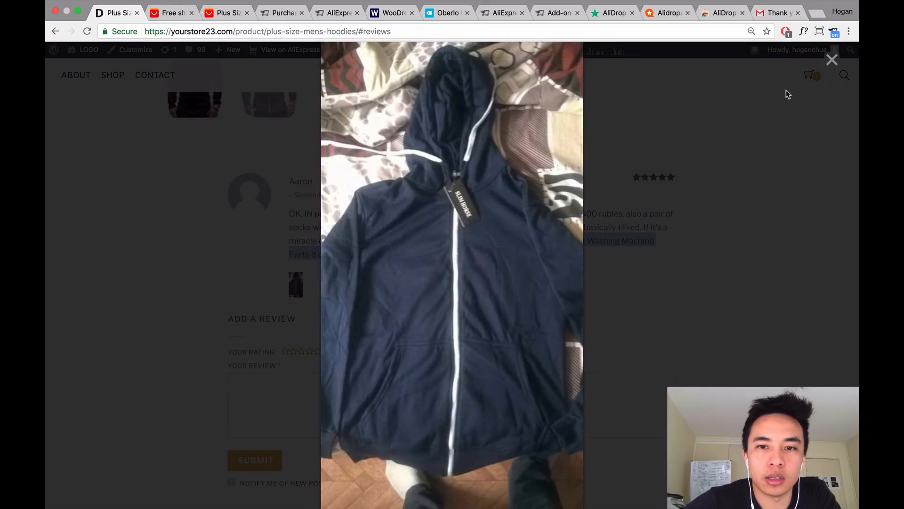
pyautogui.click(832, 61)
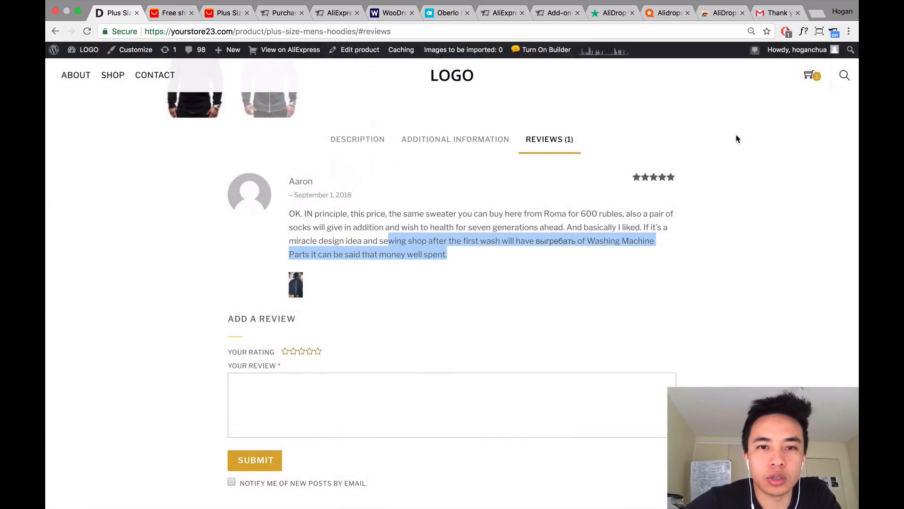
pyautogui.click(579, 237)
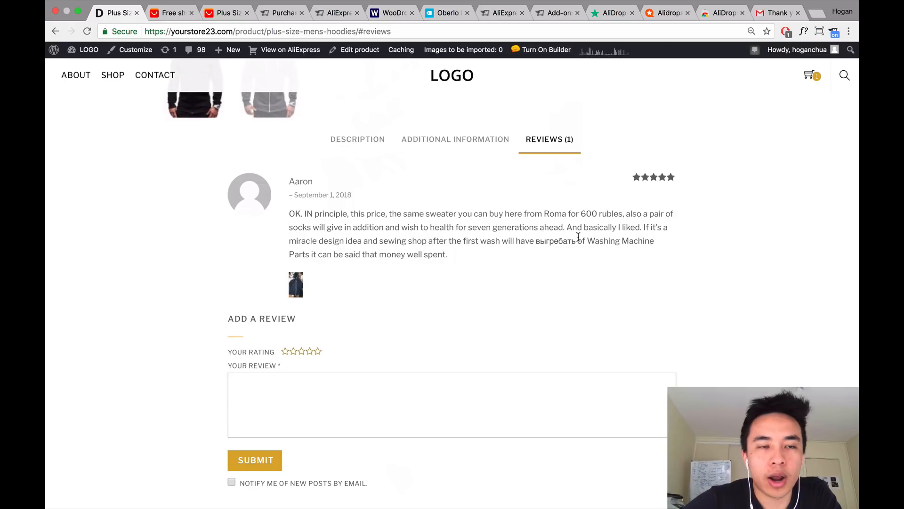
pyautogui.scroll(8, 578, 237)
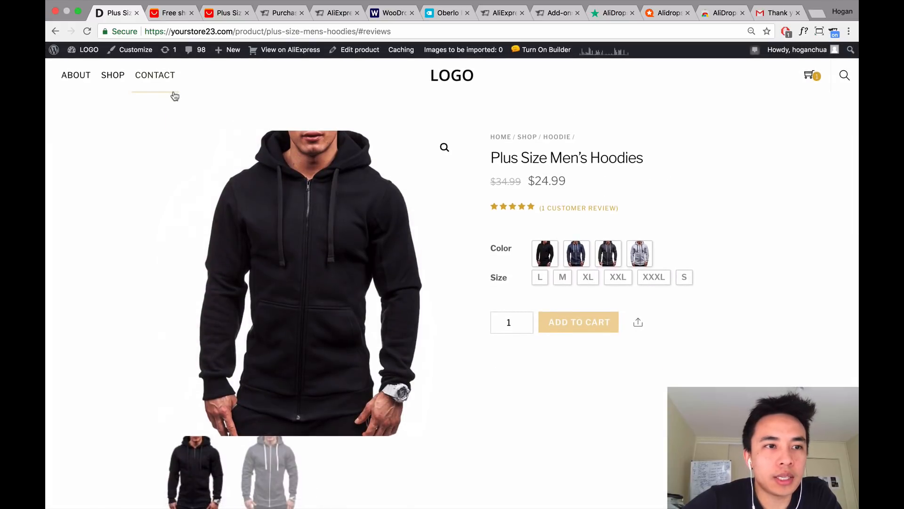
# Open AliDropship Settings and scroll to the Tracking Service and AliExpress Cashback sections.
pyautogui.moveTo(91, 51)
pyautogui.click(86, 69)
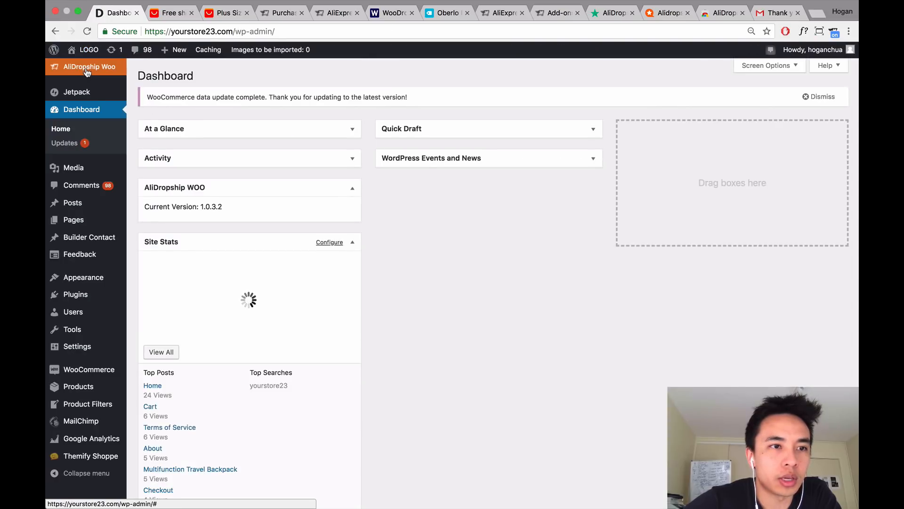
pyautogui.click(85, 69)
pyautogui.moveTo(78, 98)
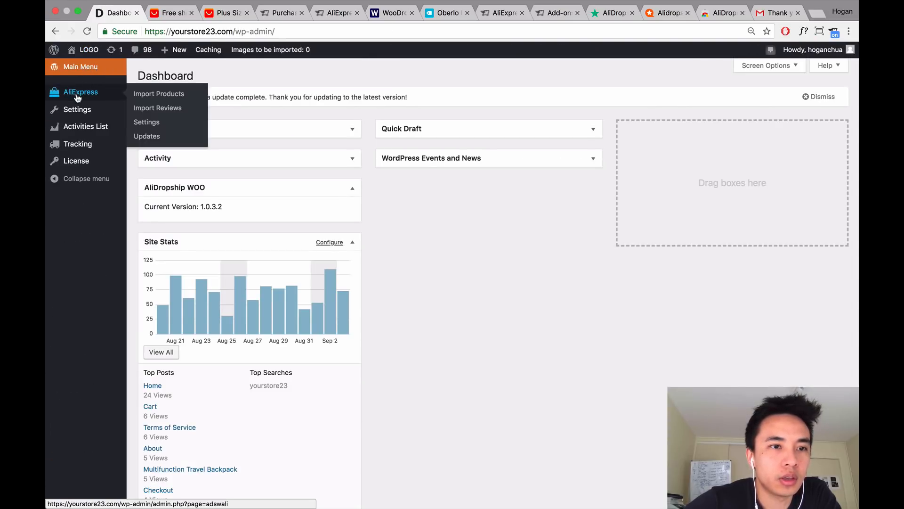
pyautogui.click(145, 124)
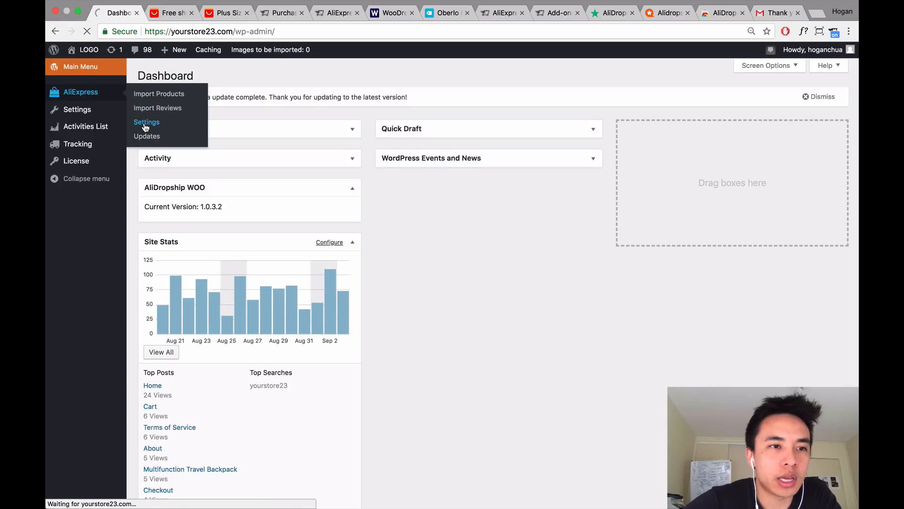
pyautogui.scroll(-5, 146, 126)
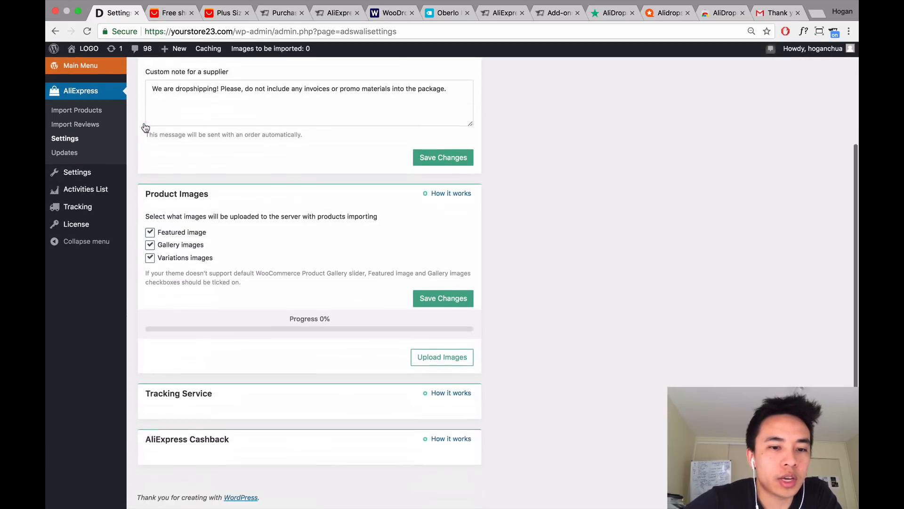
pyautogui.scroll(-3, 145, 126)
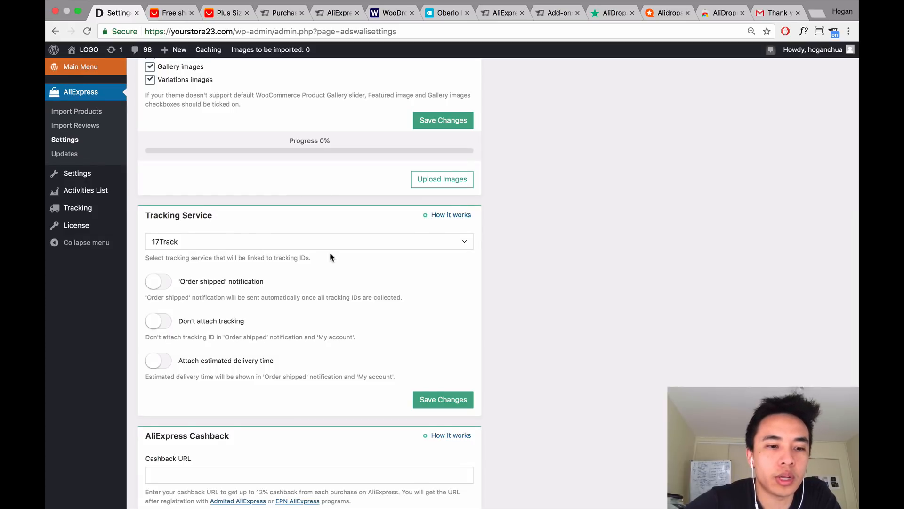
pyautogui.scroll(-3, 331, 256)
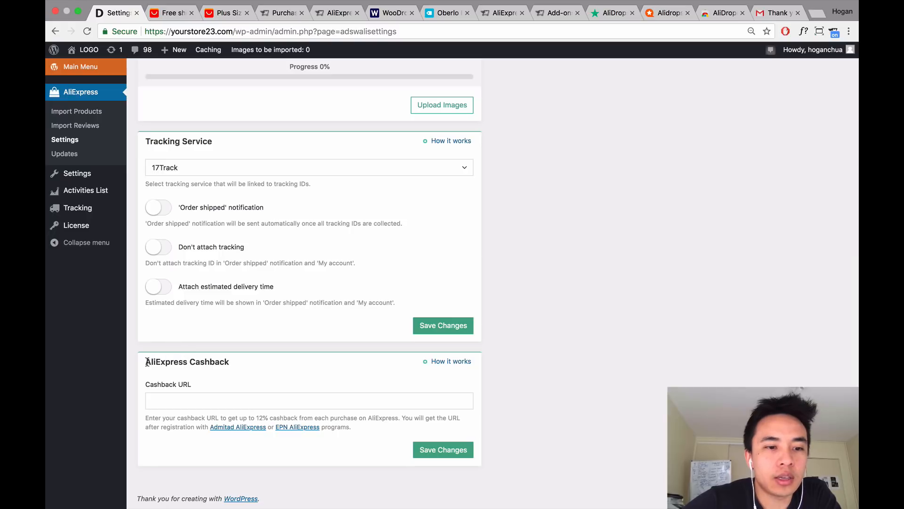
# Open the Admitad AliExpress affiliate programme, then return to the empty Cashback URL field.
pyautogui.moveTo(147, 361); pyautogui.dragTo(237, 367)
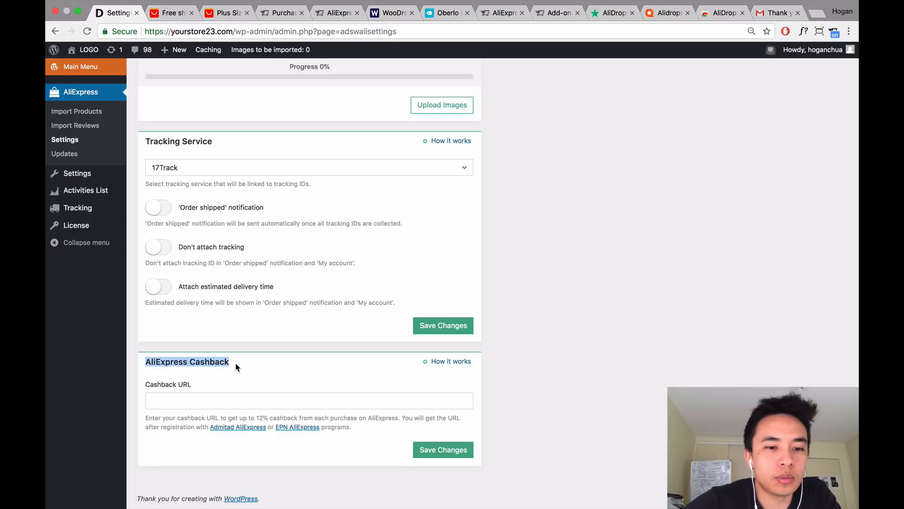
pyautogui.click(230, 428)
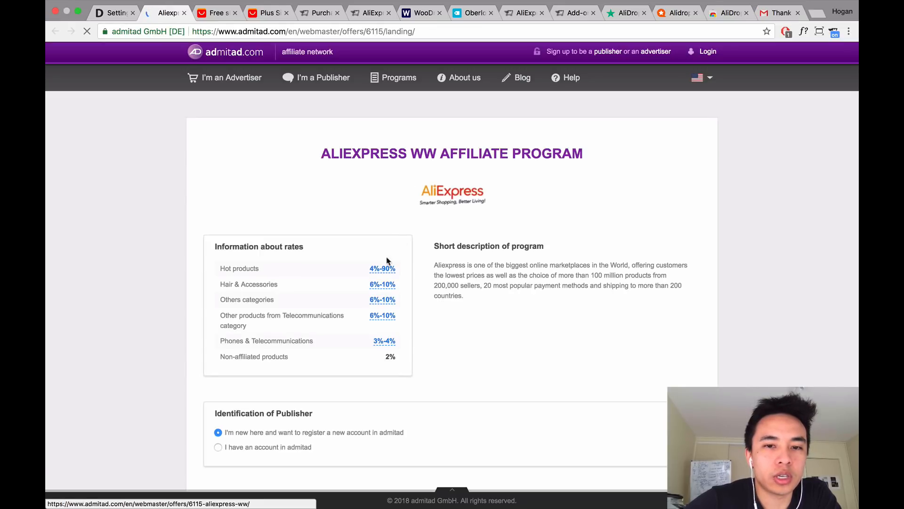
pyautogui.click(124, 19)
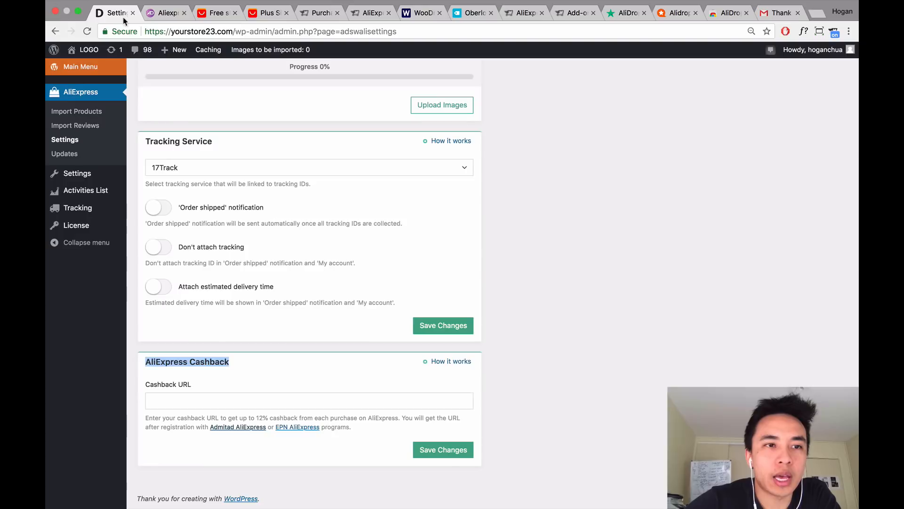
pyautogui.click(205, 395)
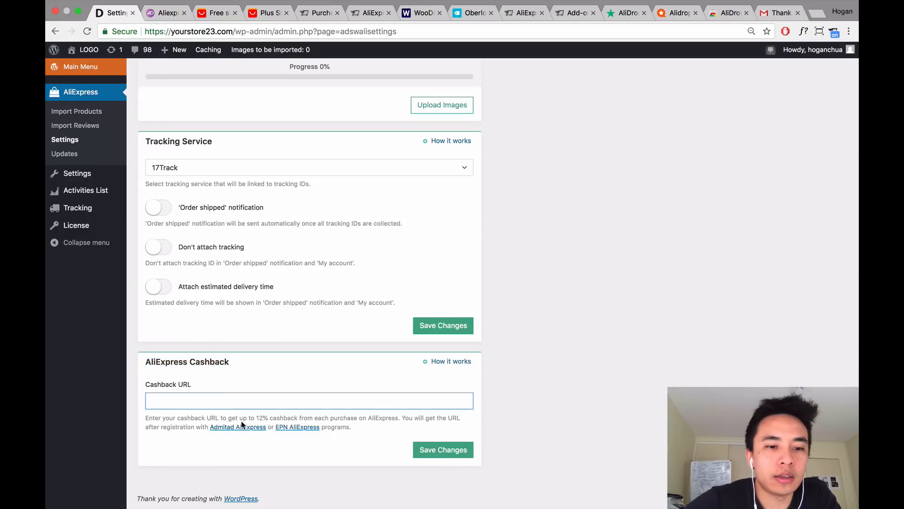
pyautogui.moveTo(257, 418); pyautogui.dragTo(299, 414)
pyautogui.click(334, 417)
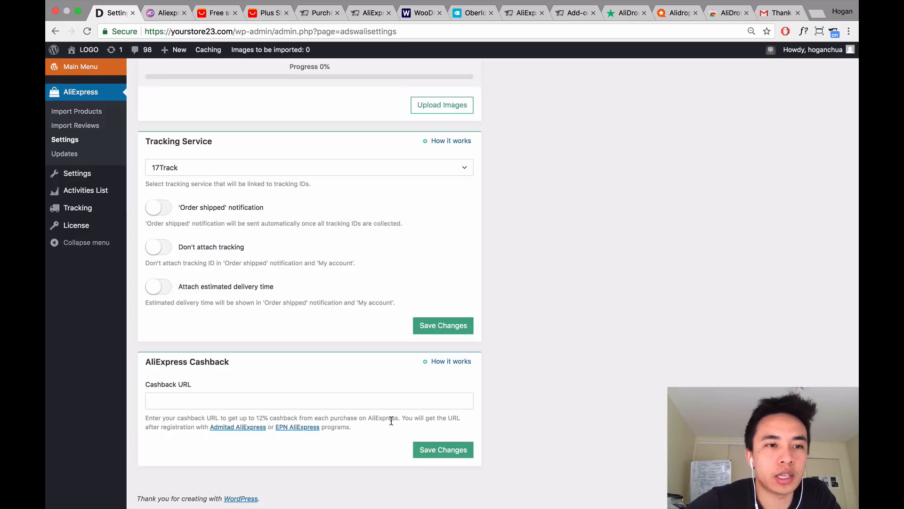
# Open the AliDropship Currency settings and the storefront in a new tab.
pyautogui.moveTo(85, 178)
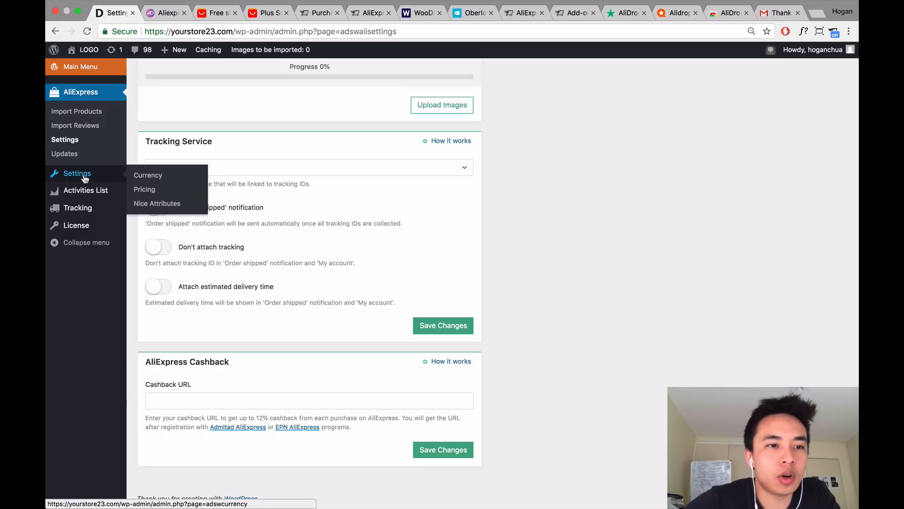
pyautogui.click(136, 178)
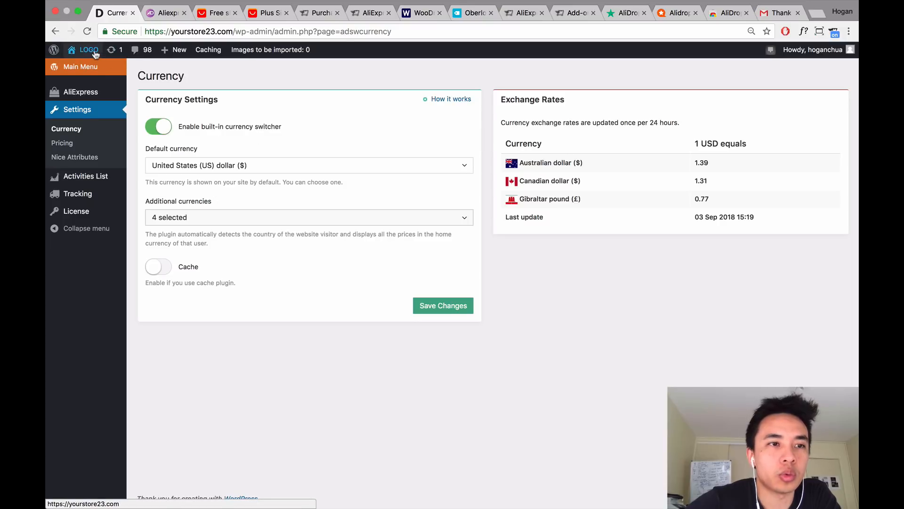
pyautogui.moveTo(89, 50)
pyautogui.rightClick(83, 68)
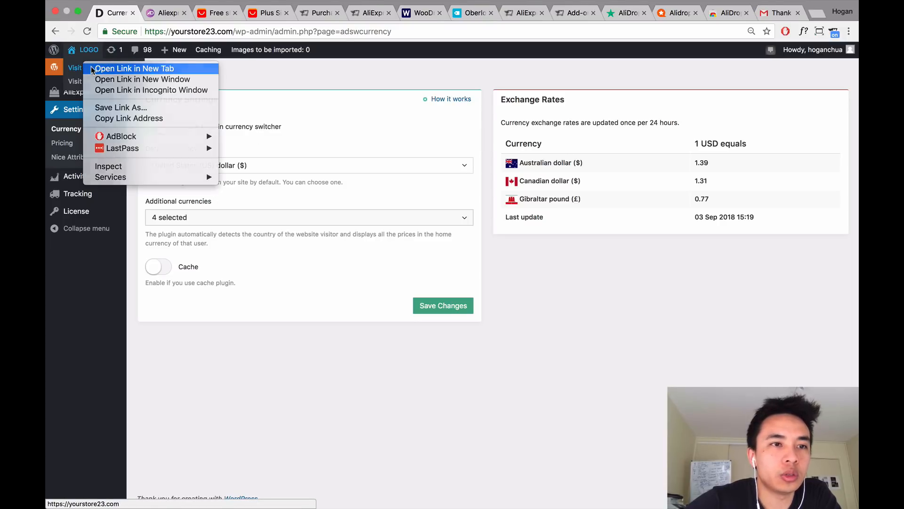
pyautogui.click(113, 68)
pyautogui.click(205, 15)
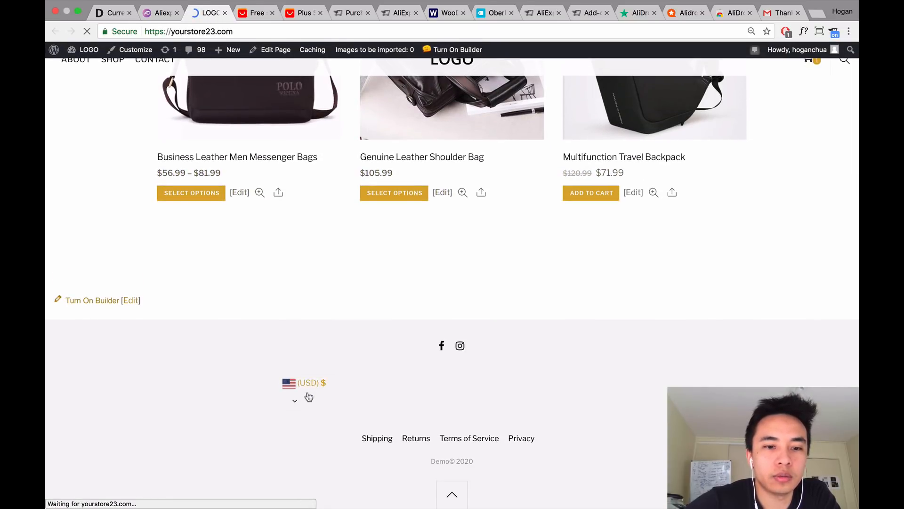
# Switch storefront prices to Australian dollars (AUD) and return to the Currency settings.
pyautogui.moveTo(297, 403)
pyautogui.scroll(-3, 297, 404)
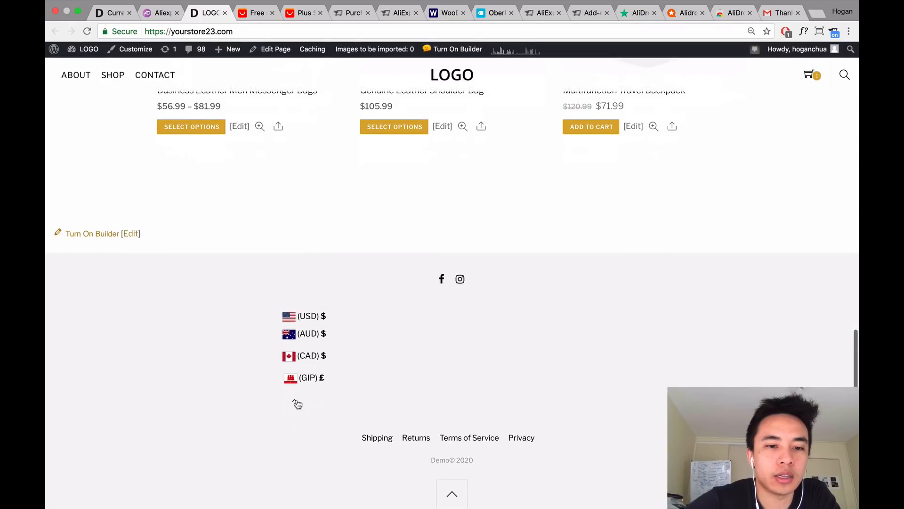
pyautogui.click(313, 342)
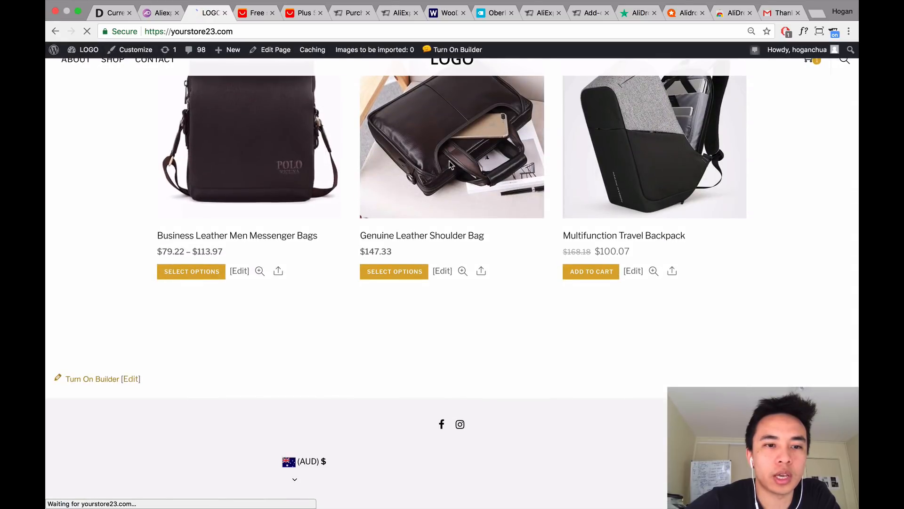
pyautogui.click(114, 13)
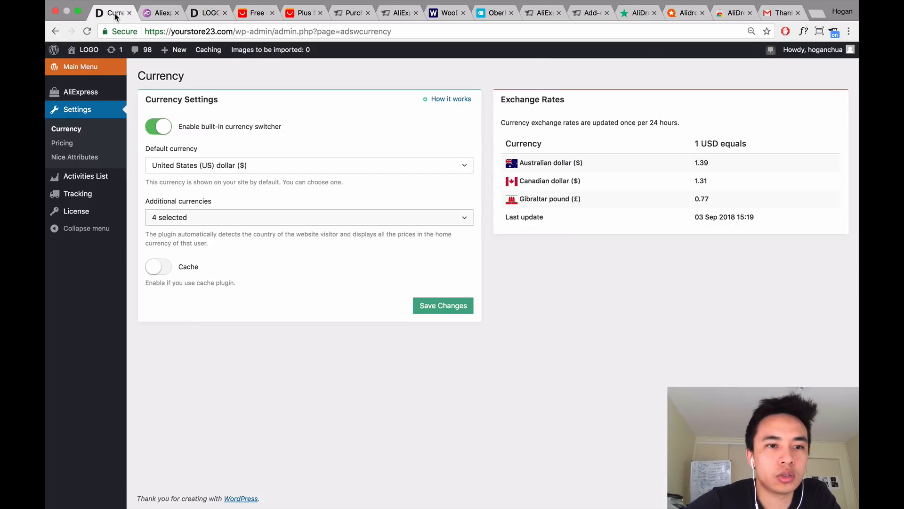
# Check the Additional currencies list and open the Pricing markup formula settings.
pyautogui.click(234, 224)
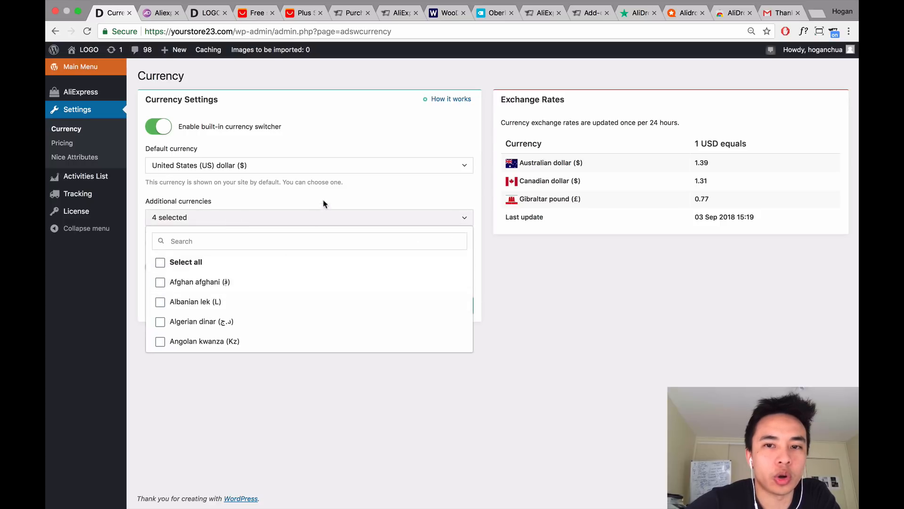
pyautogui.click(338, 192)
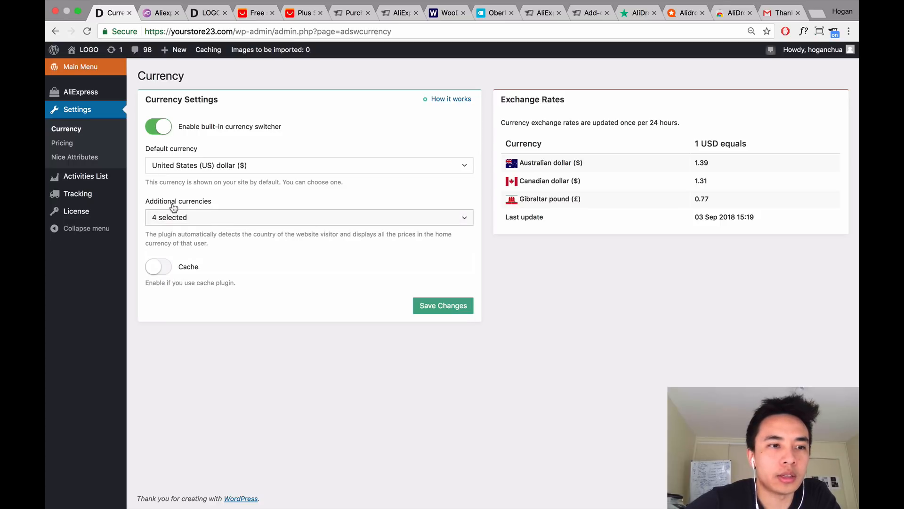
pyautogui.click(71, 146)
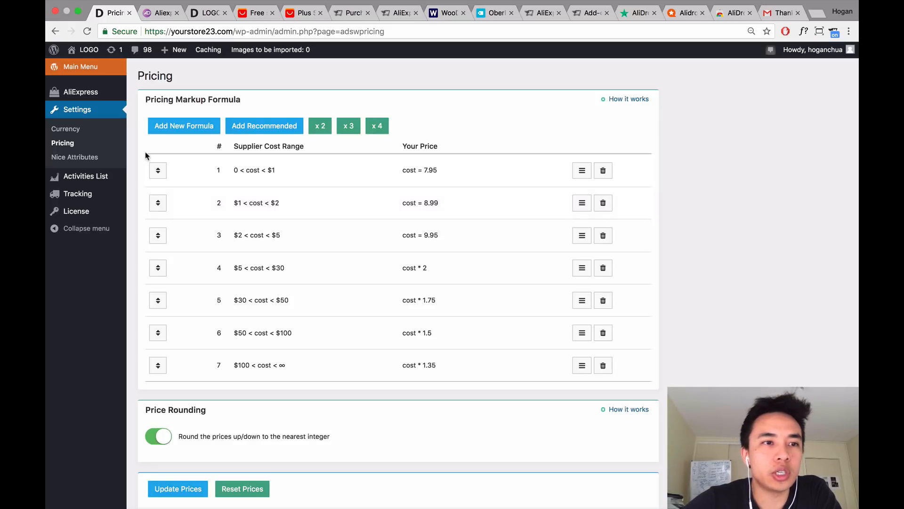
# Visit the store and open the Shop page listing all 7 products.
pyautogui.moveTo(86, 50)
pyautogui.click(81, 68)
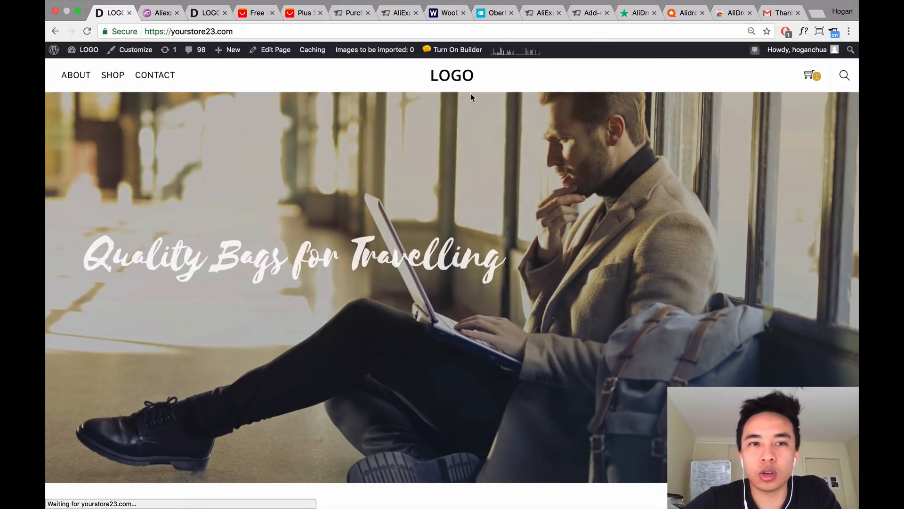
pyautogui.click(116, 80)
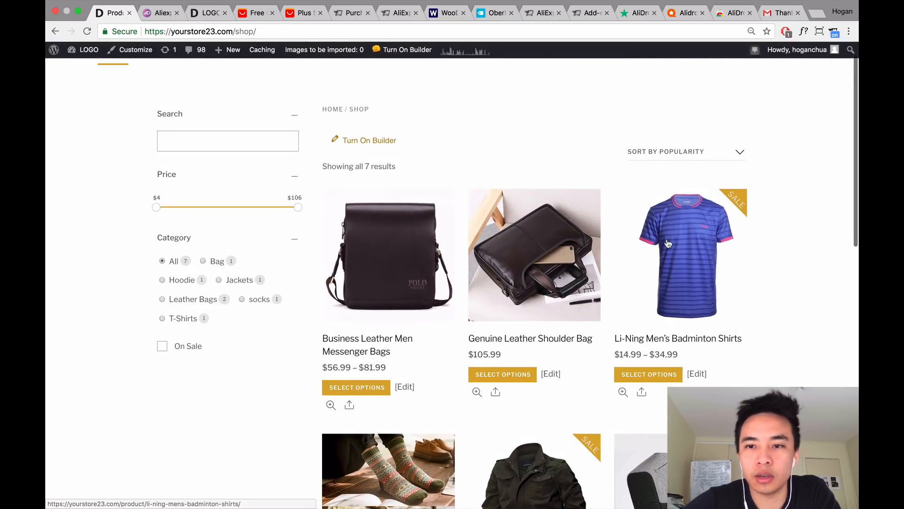
# Add the green Li-Ning Men's Badminton Shirt in size M to the cart.
pyautogui.click(680, 274)
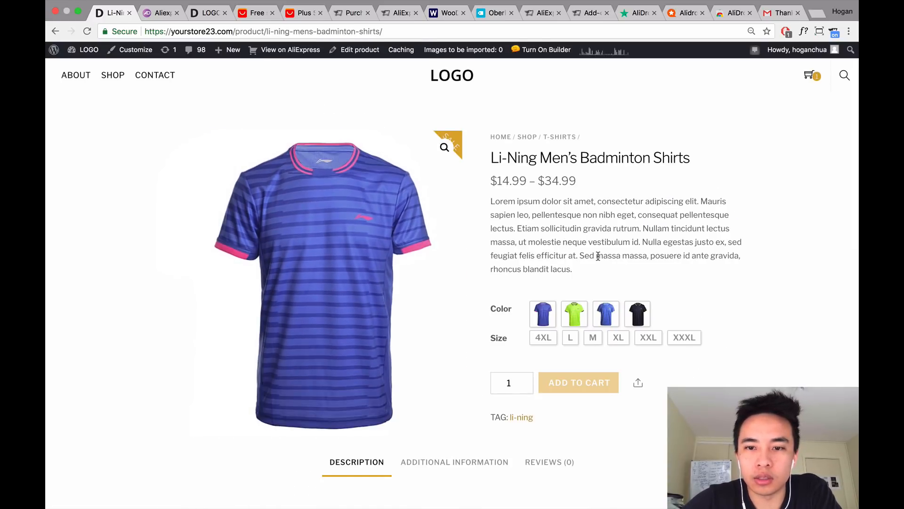
pyautogui.click(580, 314)
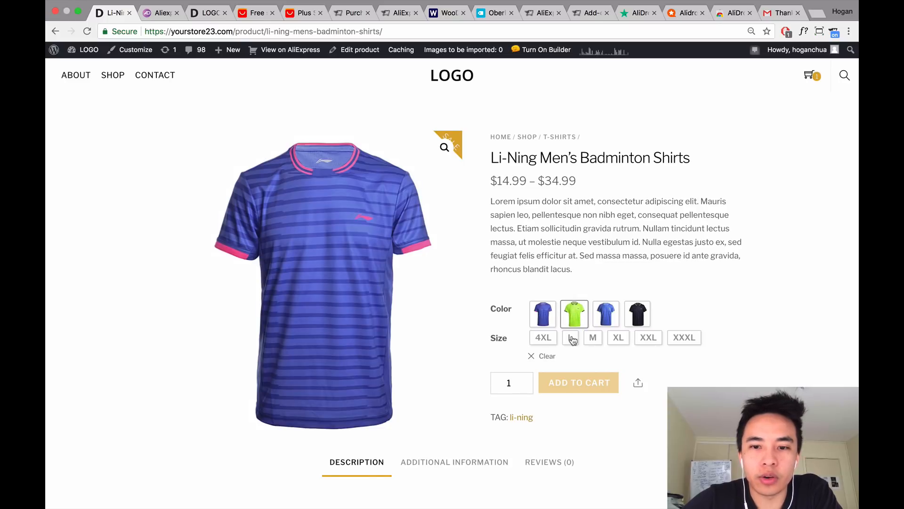
pyautogui.click(593, 337)
pyautogui.scroll(-2, 594, 345)
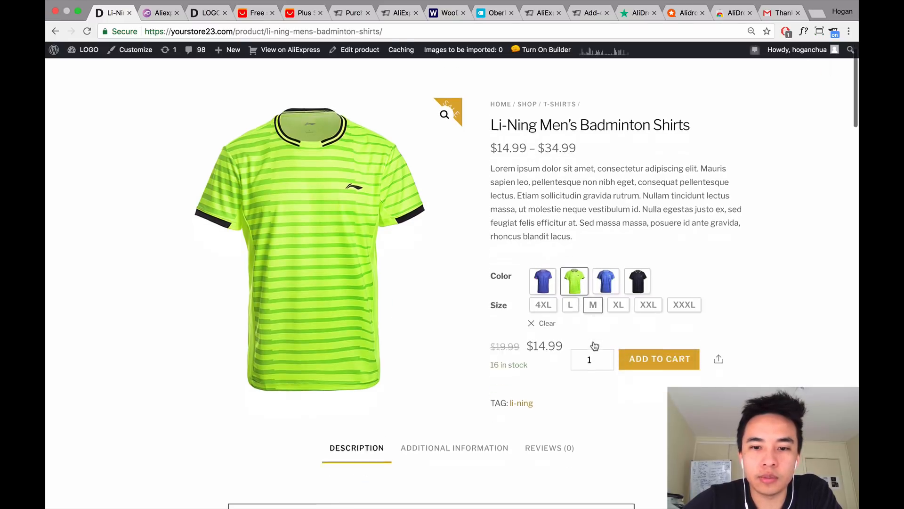
pyautogui.scroll(-2, 595, 345)
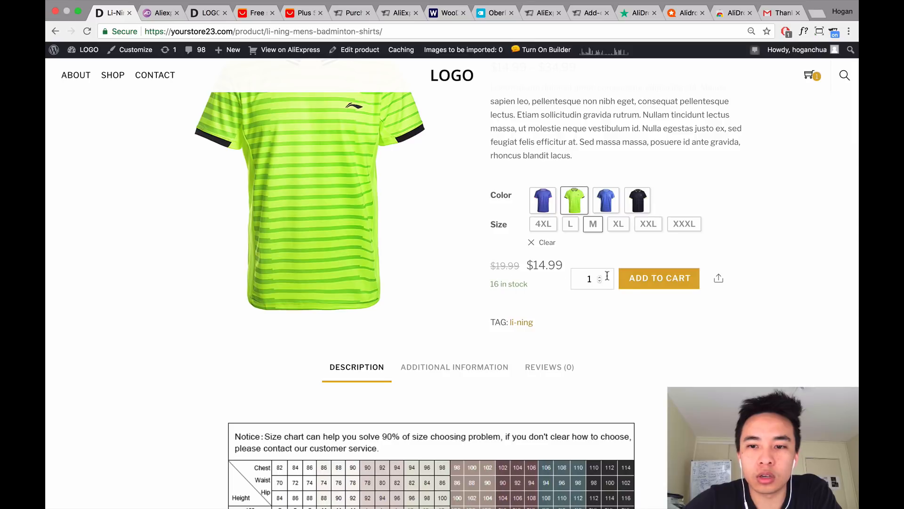
pyautogui.click(634, 280)
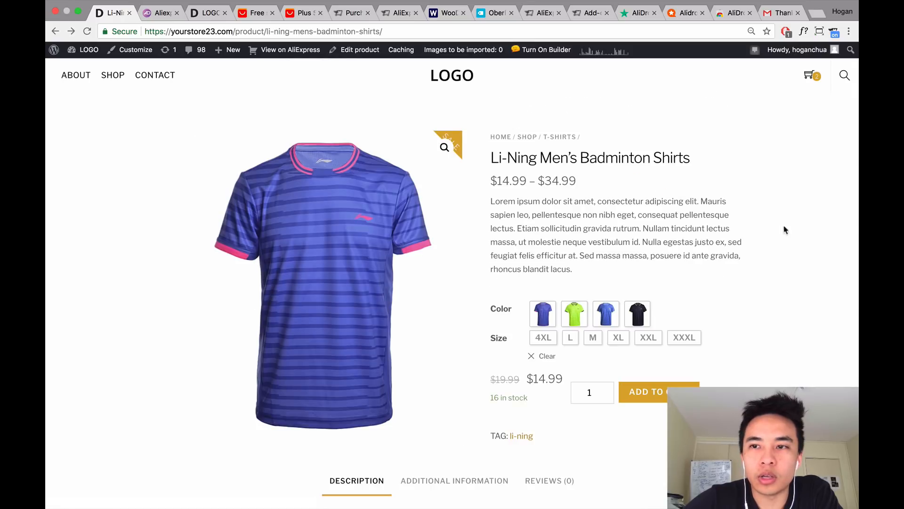
# Remove the Military Winter Cotton Jacket from the mini-cart and view the cart.
pyautogui.moveTo(812, 81)
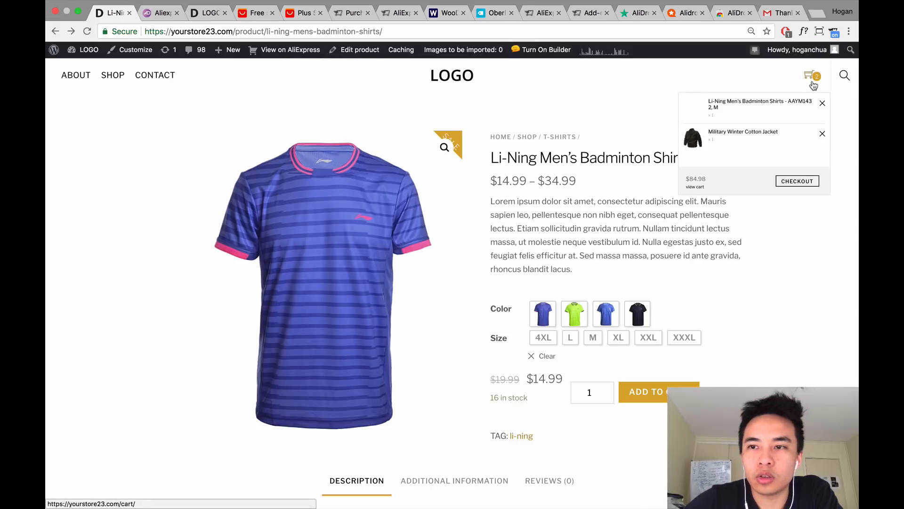
pyautogui.click(822, 135)
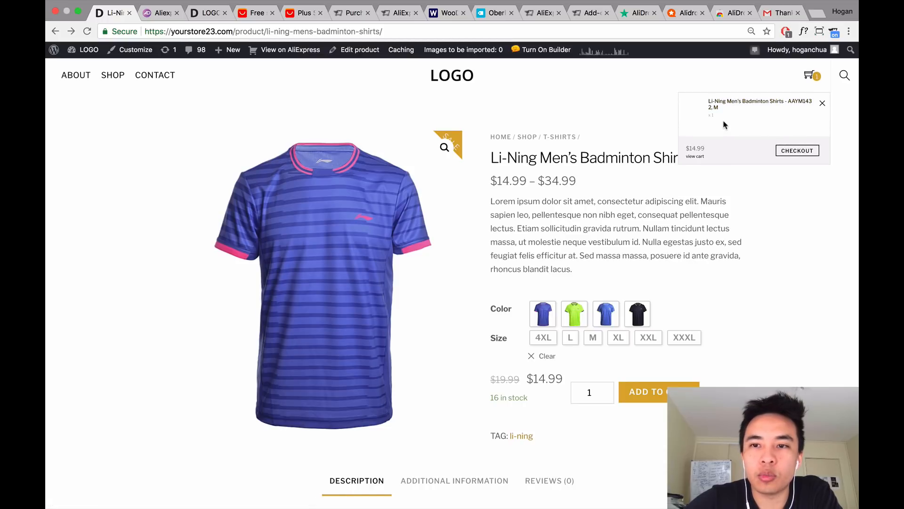
pyautogui.click(699, 157)
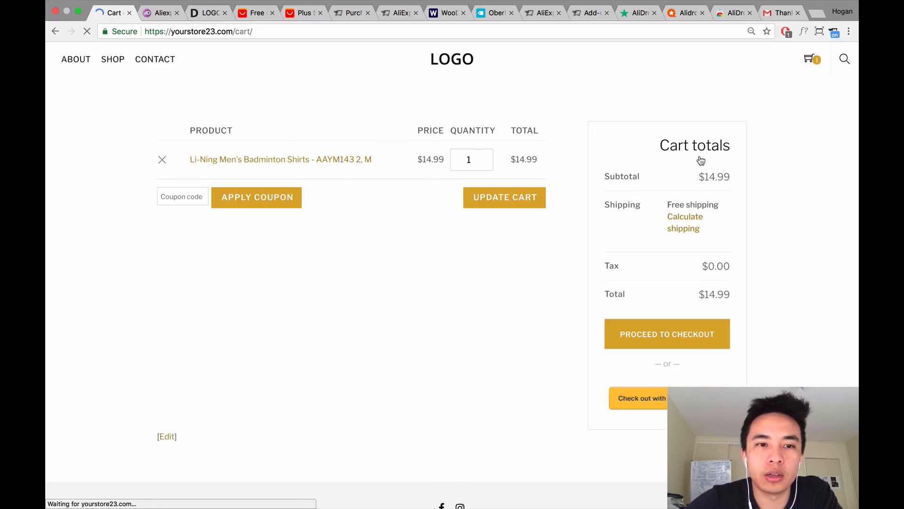
# Review the $14.99 cart totals and proceed to the billing details checkout page.
pyautogui.scroll(-2, 495, 282)
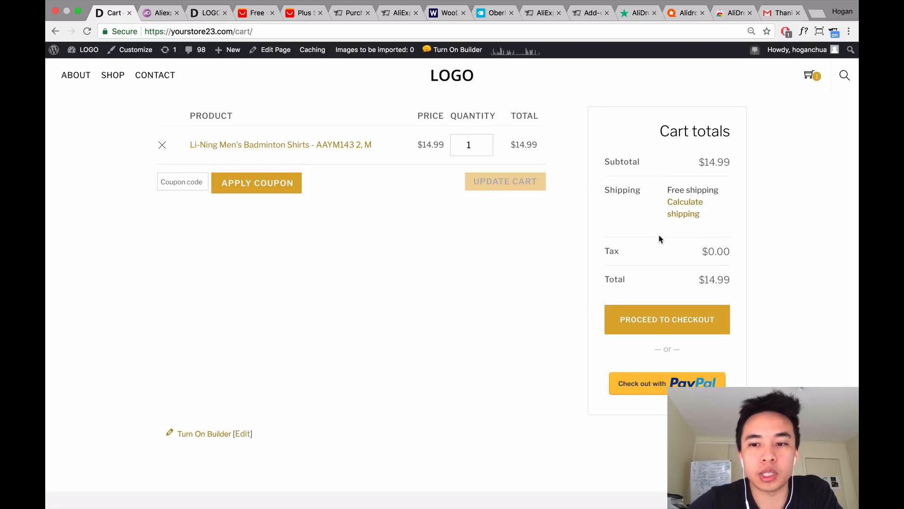
pyautogui.scroll(-3, 687, 233)
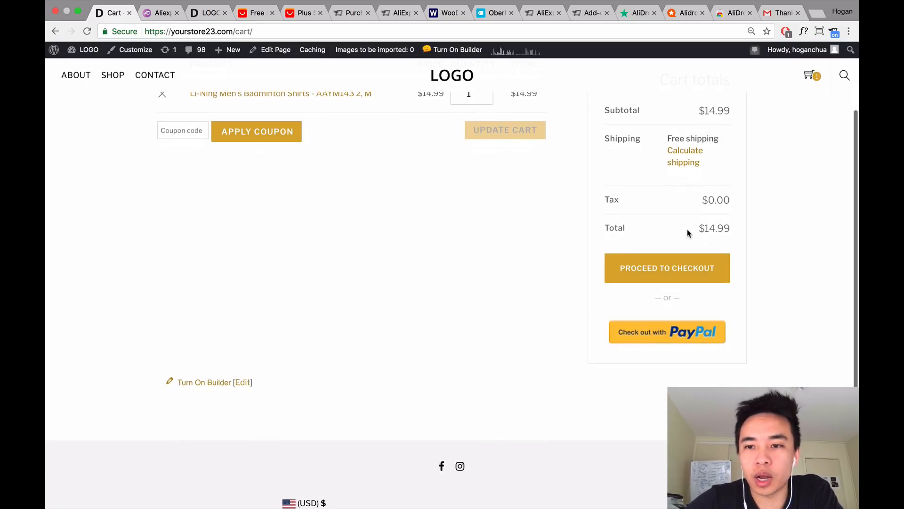
pyautogui.click(677, 306)
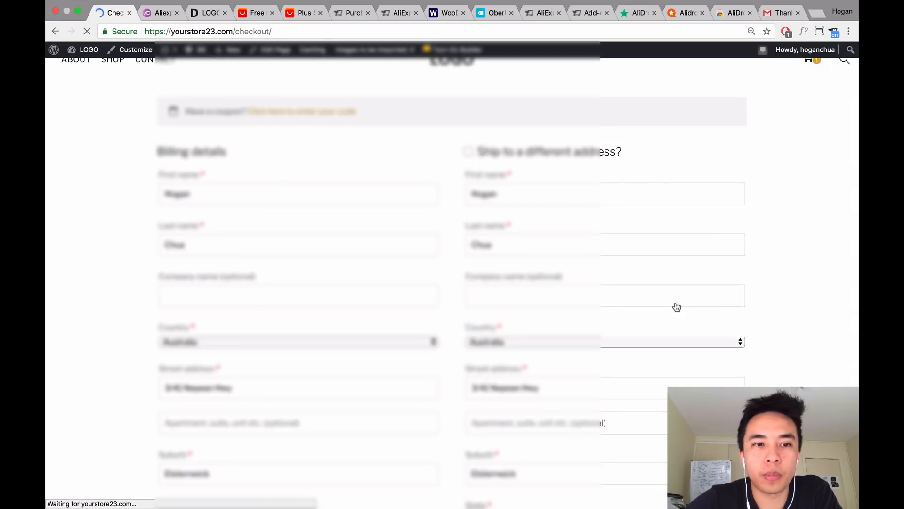
# Tick the terms and conditions box at the bottom of checkout and proceed to PayPal with the $14.99 order.
pyautogui.scroll(-5, 349, 255)
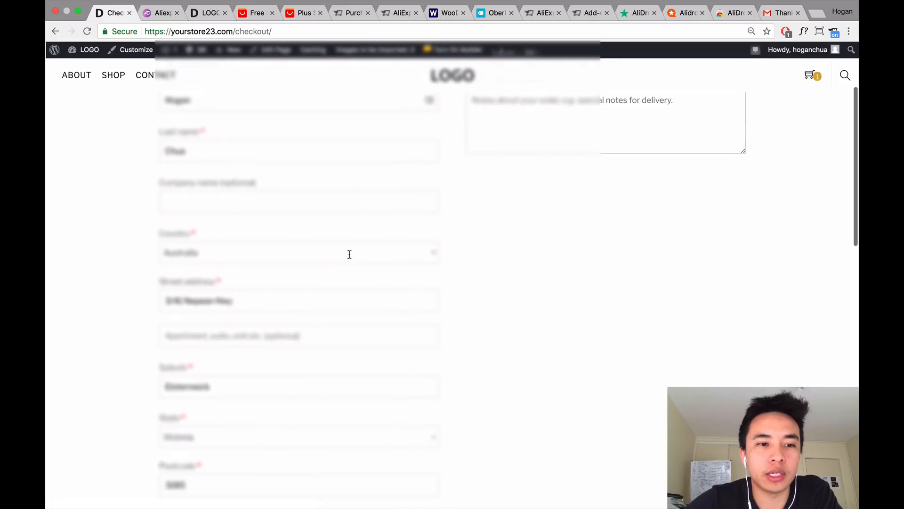
pyautogui.scroll(-6, 350, 256)
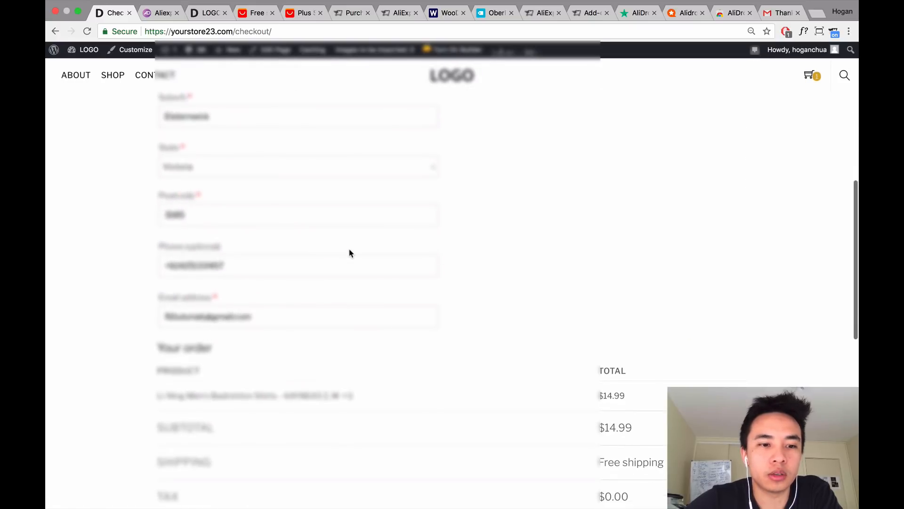
pyautogui.scroll(-4, 349, 254)
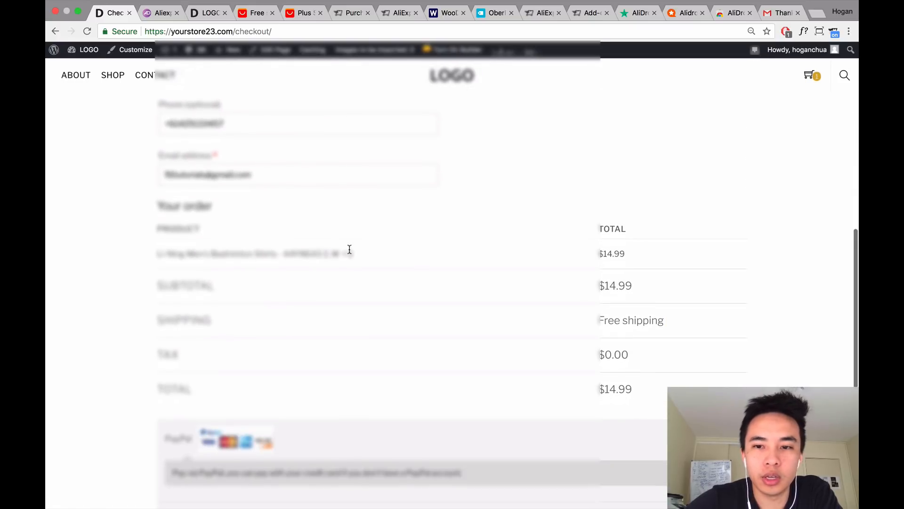
pyautogui.click(171, 368)
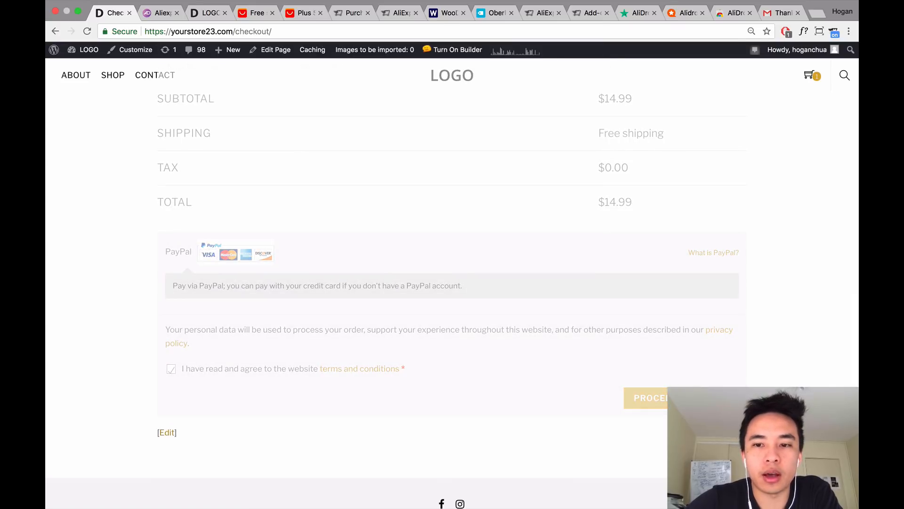
pyautogui.click(547, 208)
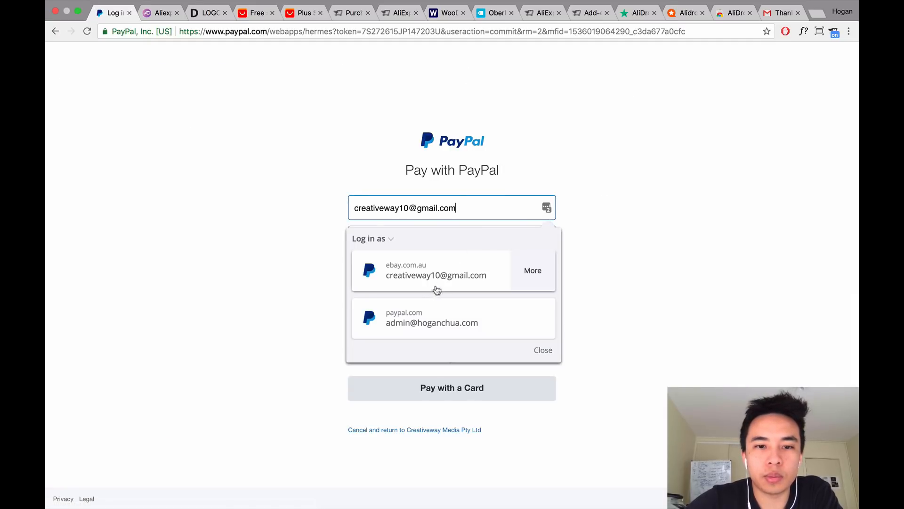
# Log in to PayPal with the saved account, pay $14.99, and return to the store's order-received page.
pyautogui.click(428, 318)
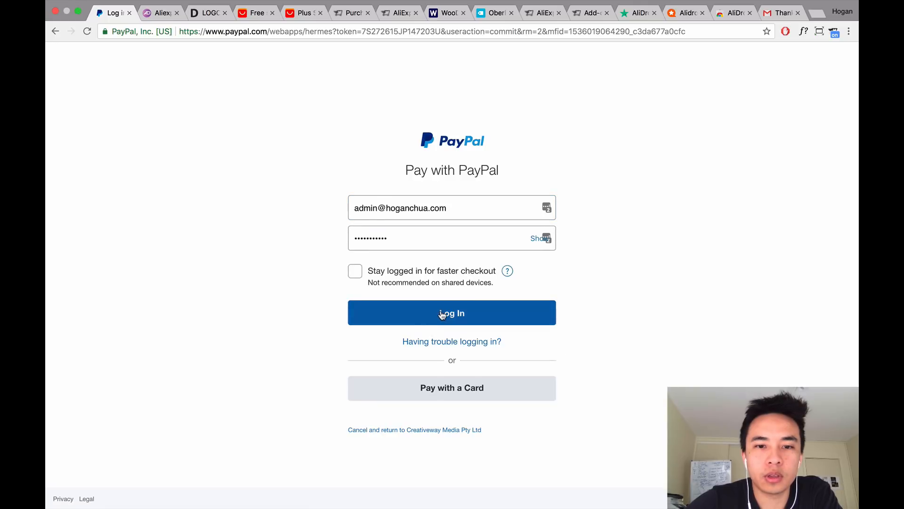
pyautogui.click(443, 316)
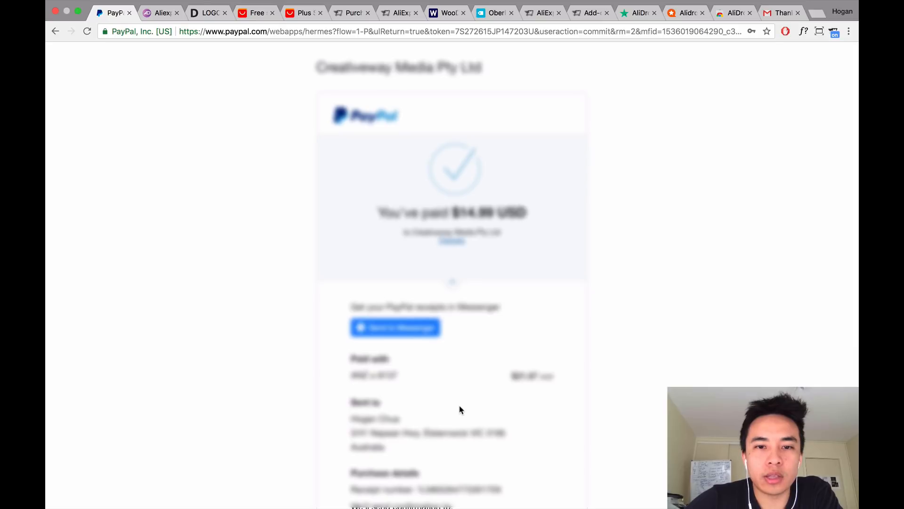
pyautogui.scroll(-3, 461, 410)
pyautogui.scroll(-2, 461, 410)
pyautogui.click(449, 422)
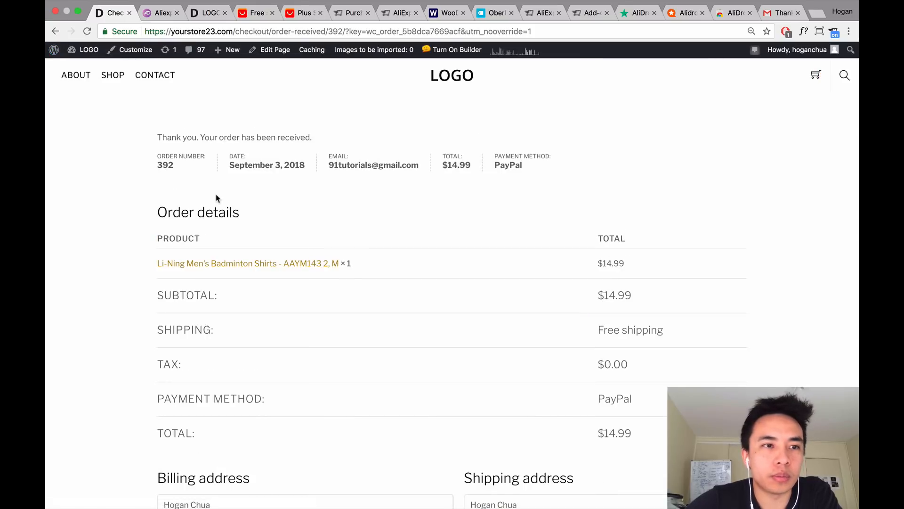
# Go to the admin Dashboard and open WooCommerce > Orders.
pyautogui.moveTo(83, 53)
pyautogui.click(78, 68)
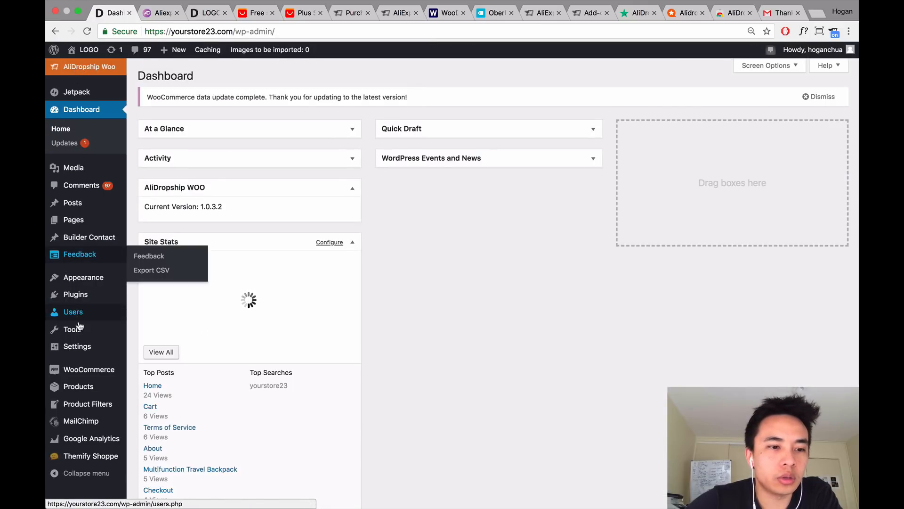
pyautogui.moveTo(85, 376)
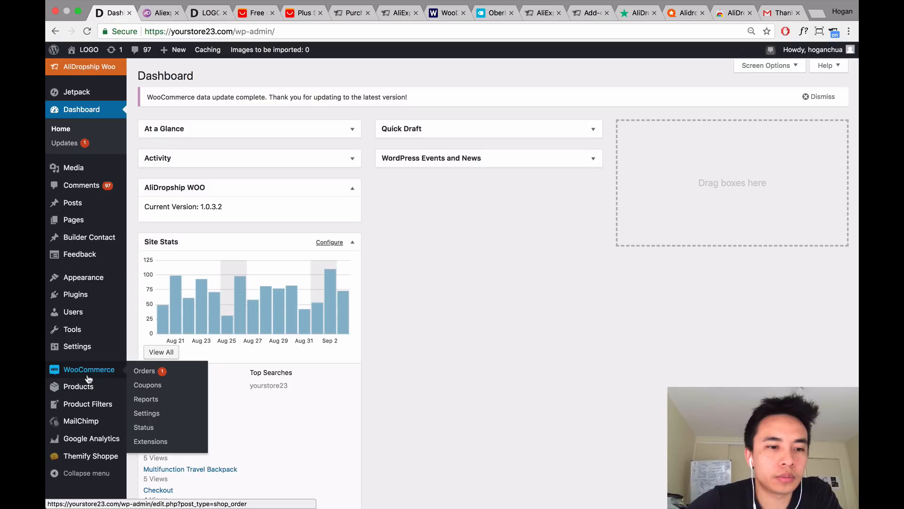
pyautogui.click(143, 372)
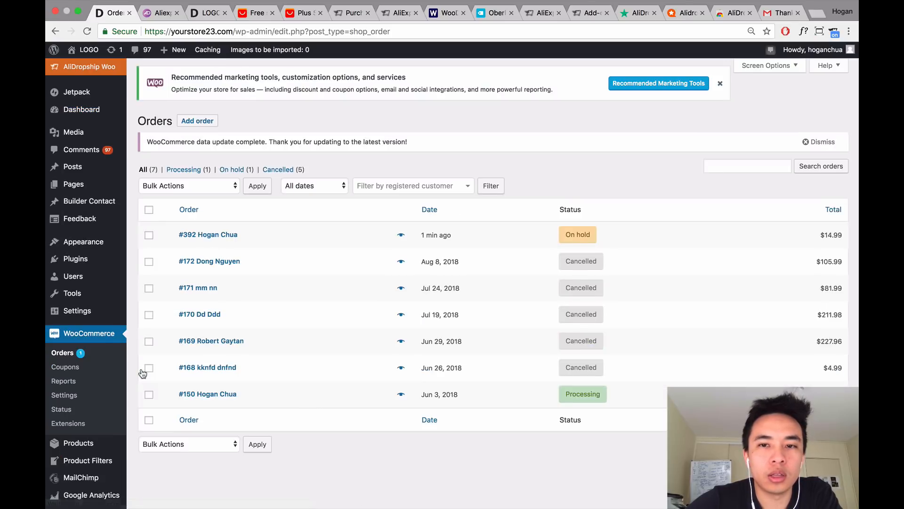
# Open the On hold $14.99 Li-Ning shirt order and place it automatically with the AliExpress supplier.
pyautogui.moveTo(577, 238)
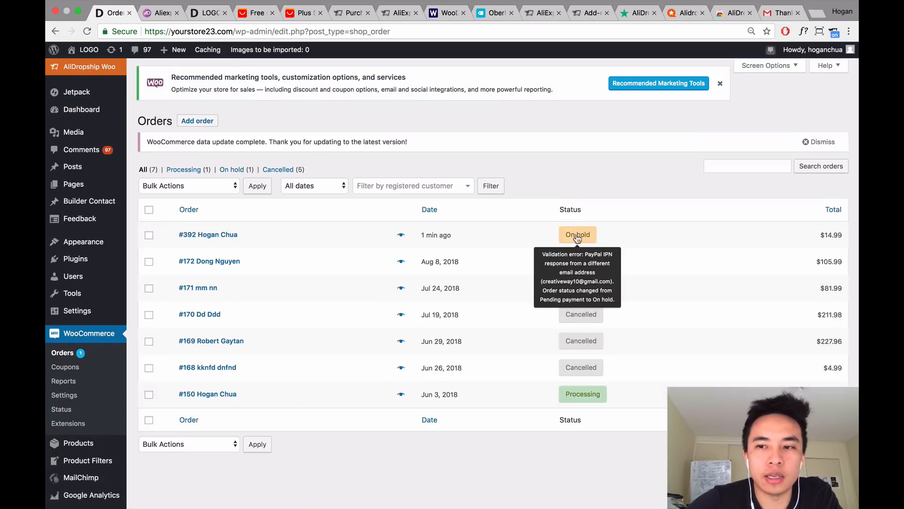
pyautogui.click(227, 239)
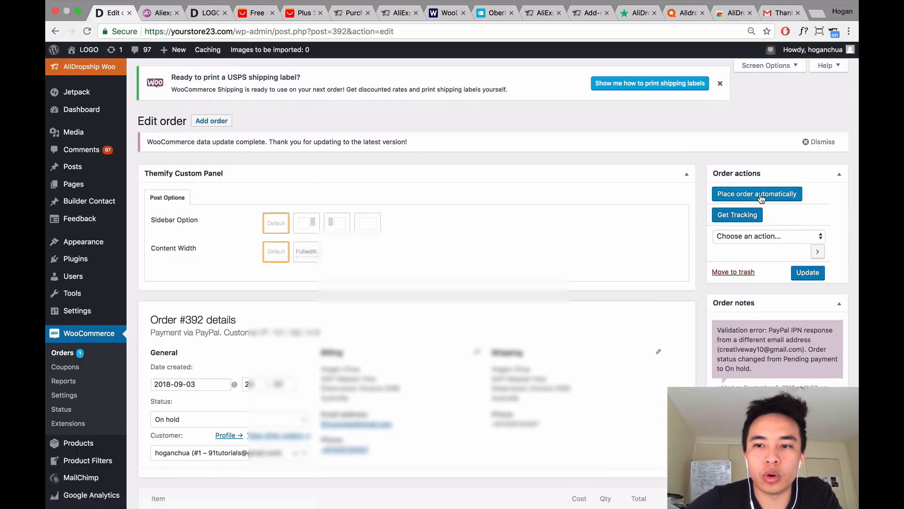
pyautogui.click(761, 198)
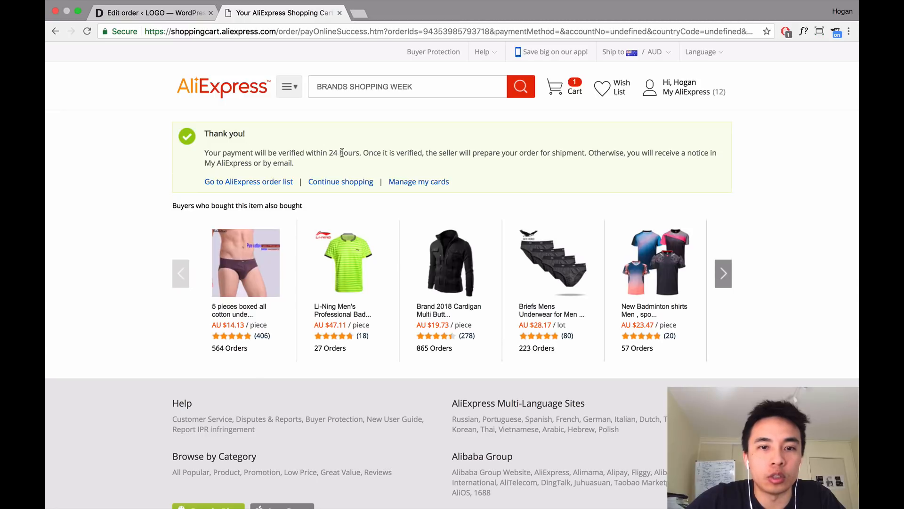
# Switch back to the WordPress Edit order tab for the $14.99 Li-Ning shirt order.
pyautogui.click(166, 15)
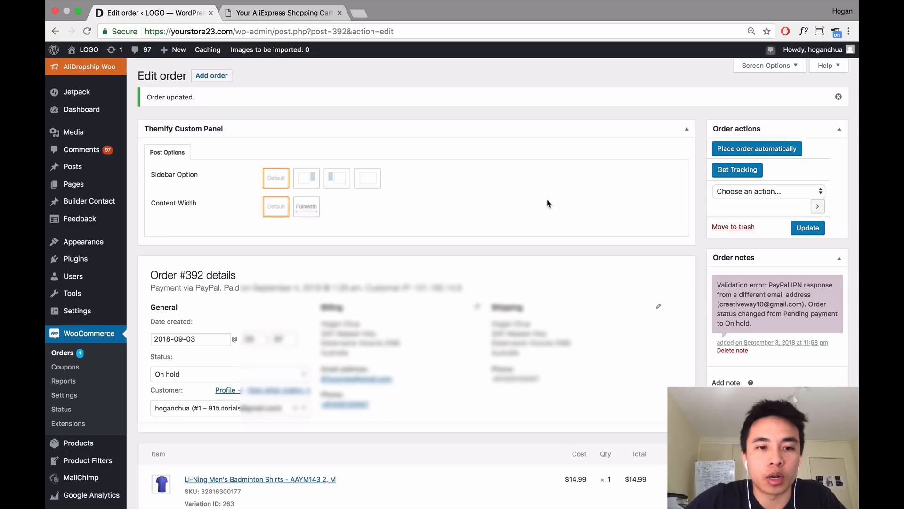
# Set the Li-Ning shirt order's status to Processing, update it, and go back to WooCommerce > Orders.
pyautogui.click(218, 374)
pyautogui.click(197, 408)
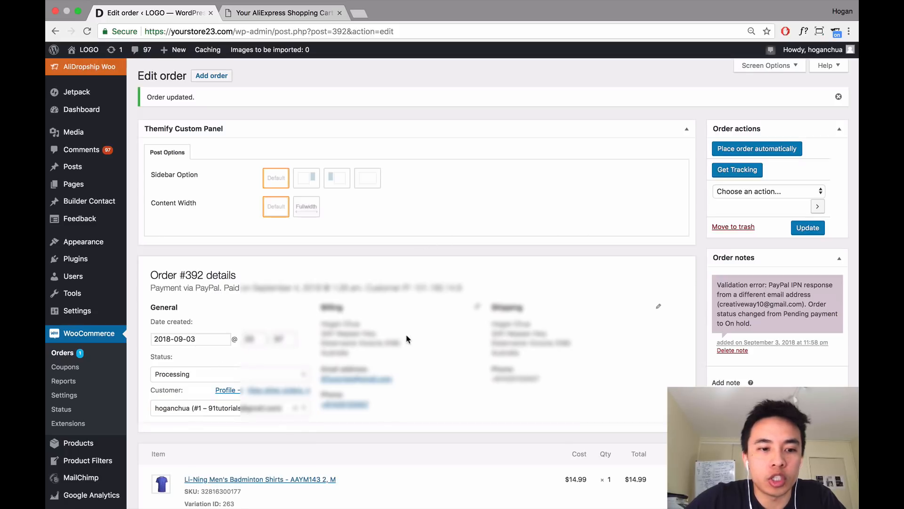
pyautogui.click(808, 228)
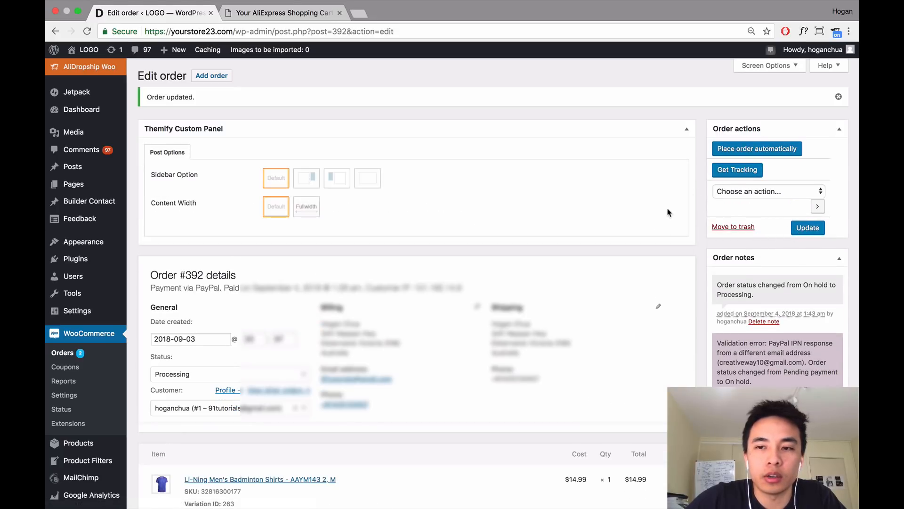
pyautogui.click(65, 353)
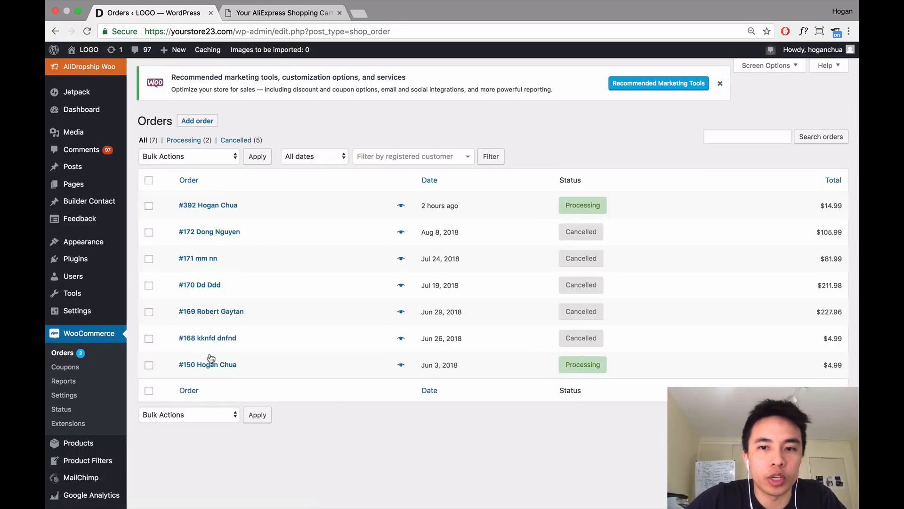
# Open the $4.99 Mens Winter Socks order and check its AliExpress order number and Tracking ID.
pyautogui.click(222, 367)
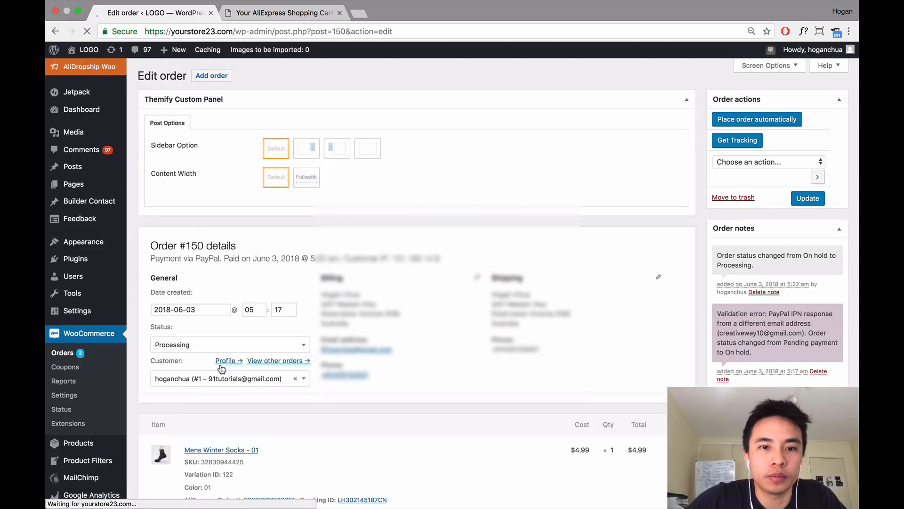
pyautogui.scroll(-3, 221, 368)
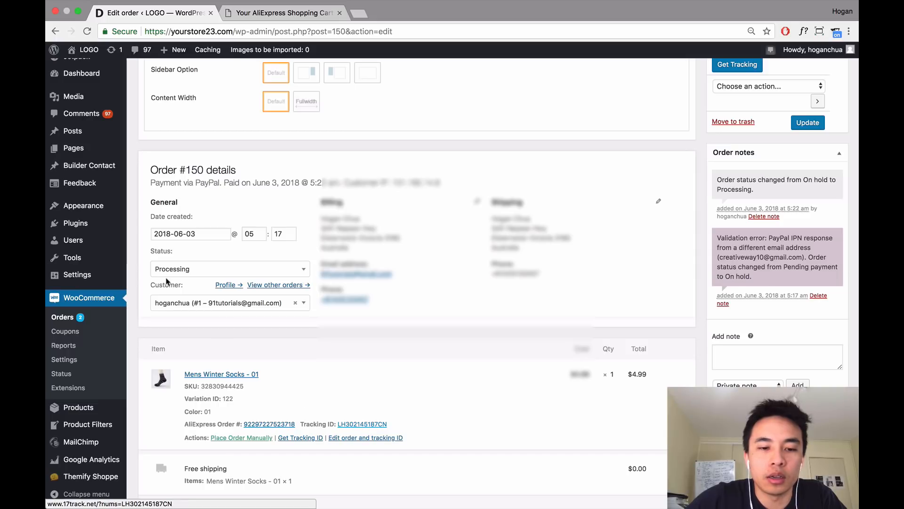
pyautogui.scroll(3, 104, 198)
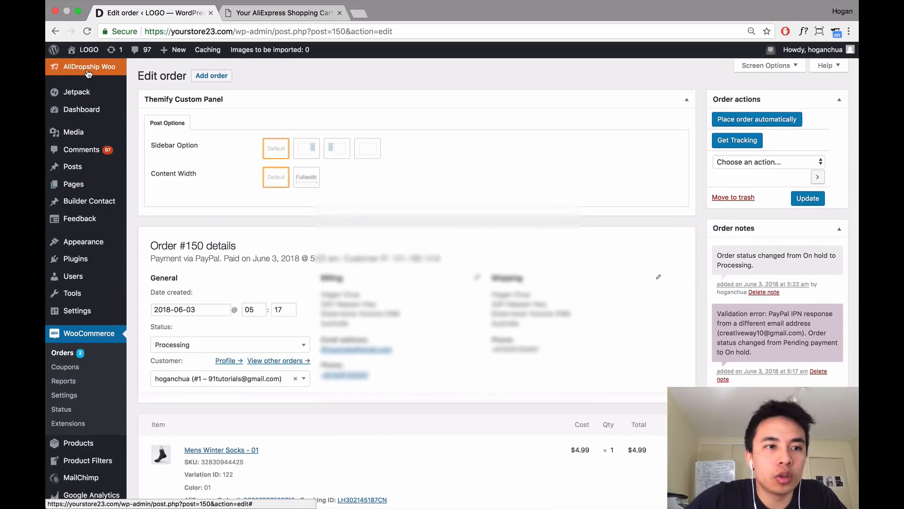
# Open AliDropship Woo > Tracking and follow the socks order's Tracking ID link to 17TRACK.
pyautogui.click(88, 71)
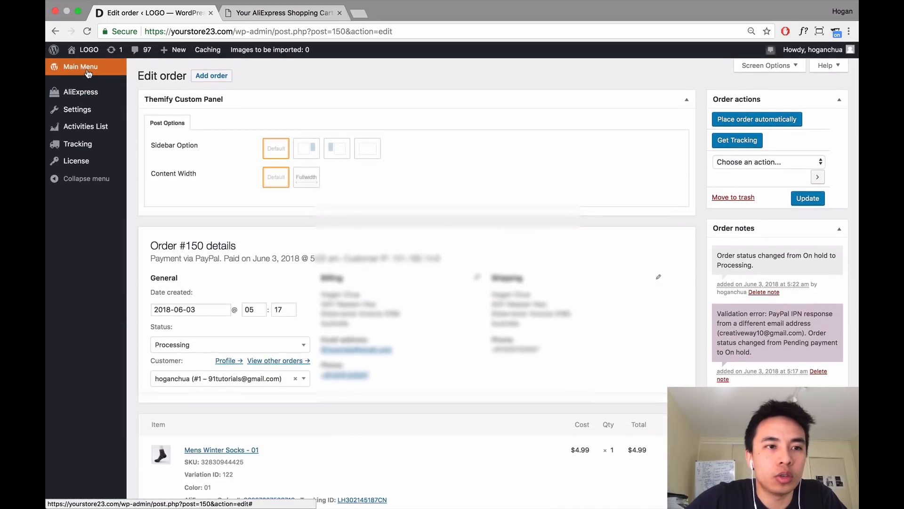
pyautogui.moveTo(80, 96)
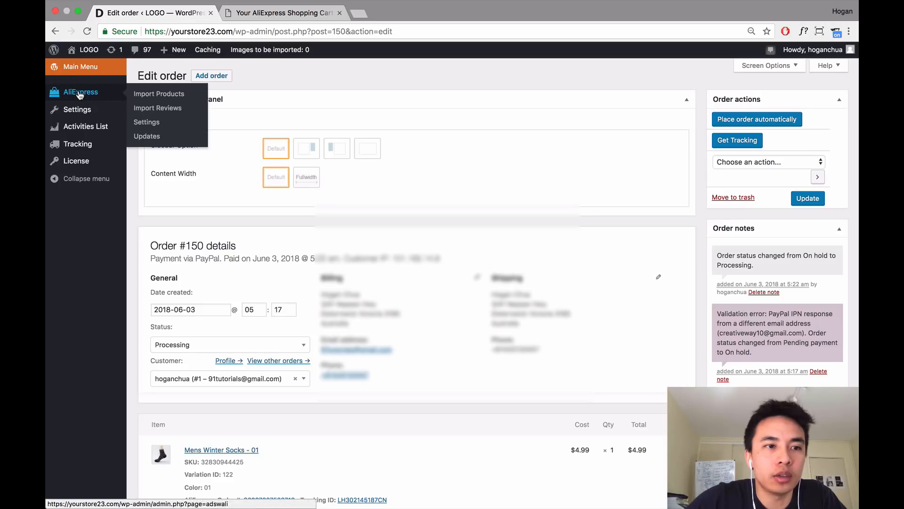
pyautogui.click(75, 144)
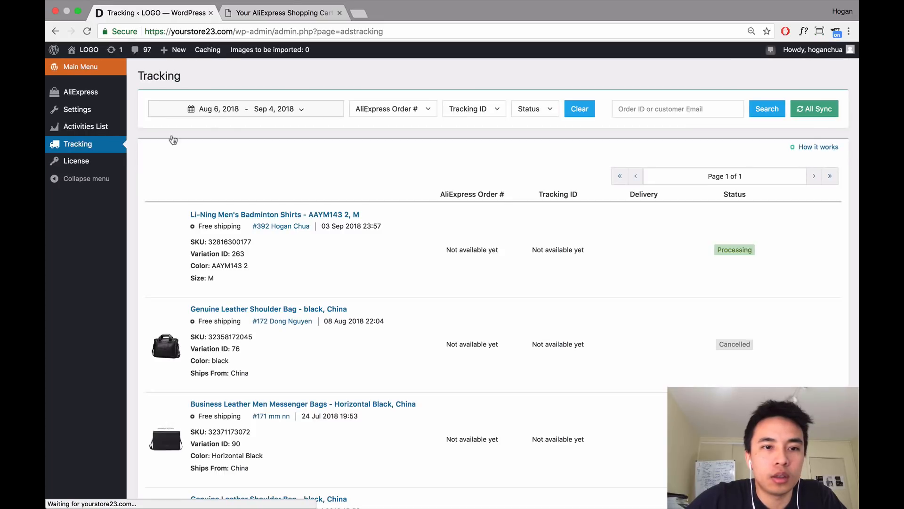
pyautogui.scroll(-10, 357, 268)
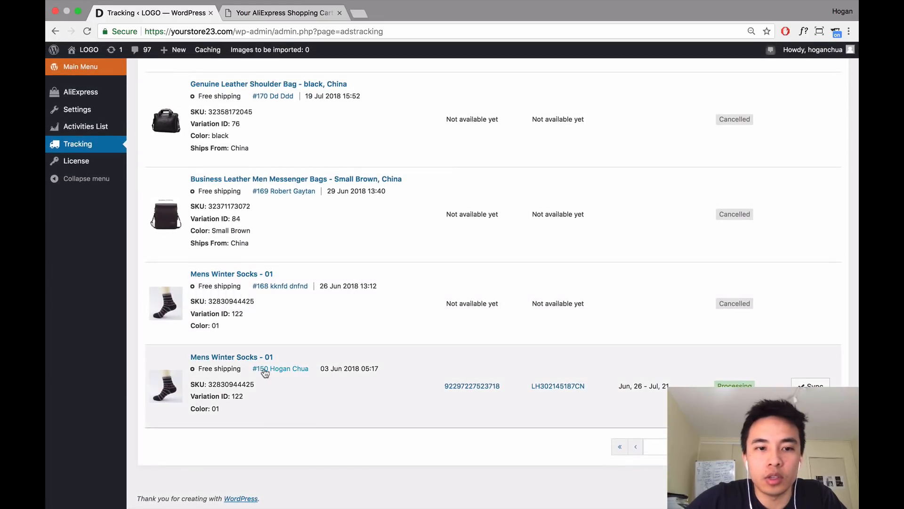
pyautogui.click(553, 387)
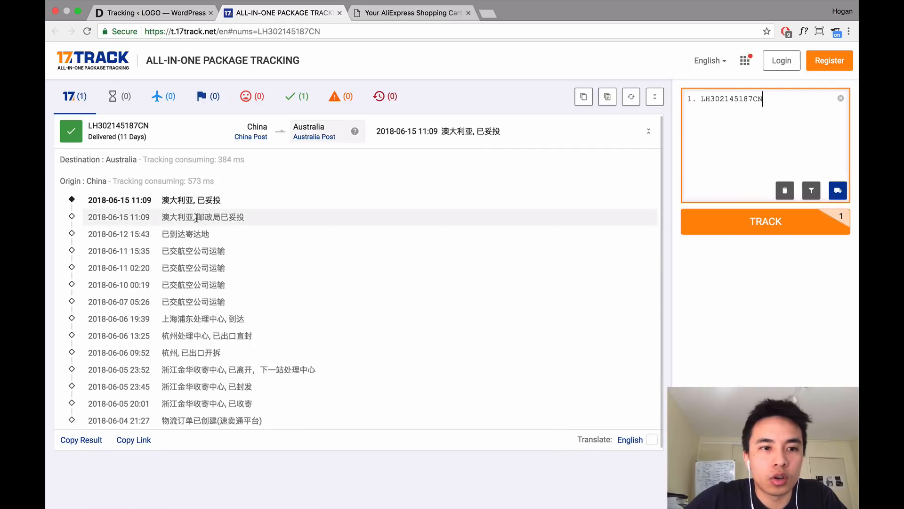
# Highlight the Delivered (11 Days) status on 17TRACK, then return to the WordPress Tracking tab.
pyautogui.moveTo(147, 138); pyautogui.dragTo(91, 137)
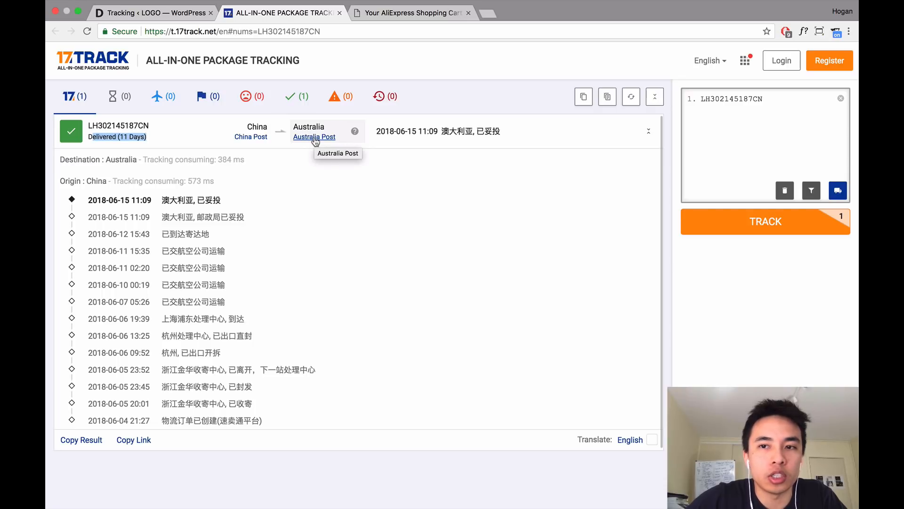
pyautogui.click(187, 16)
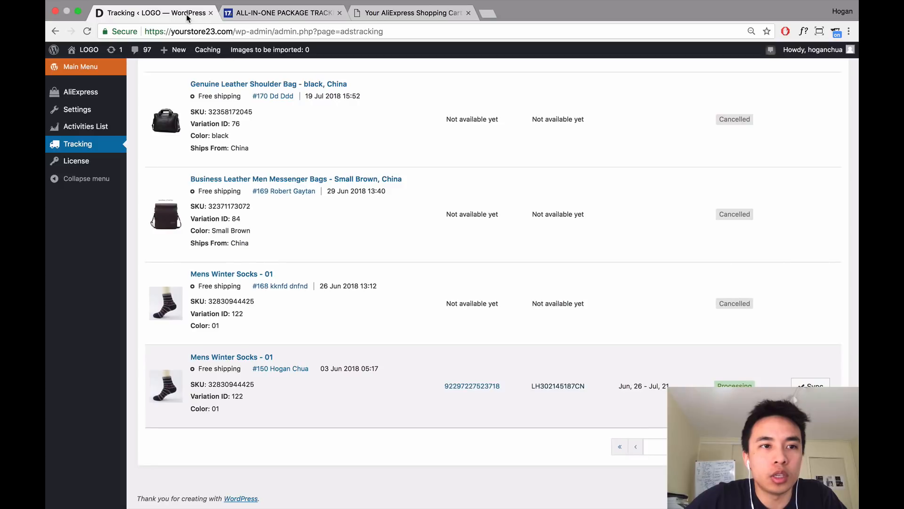